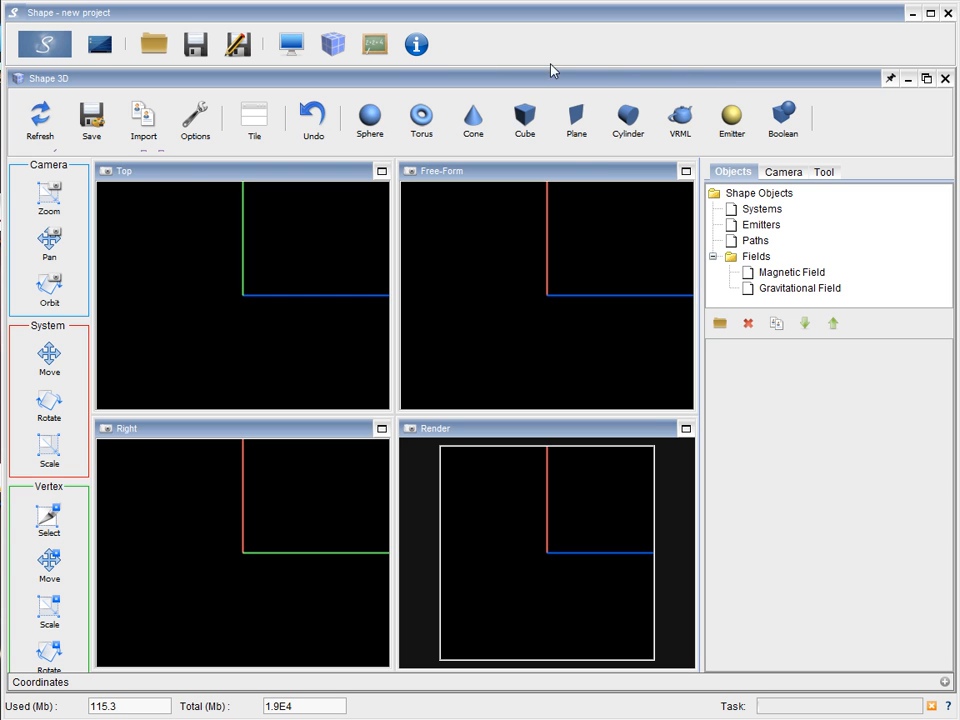
{"action": "left_click", "coordinate": [372, 48]}
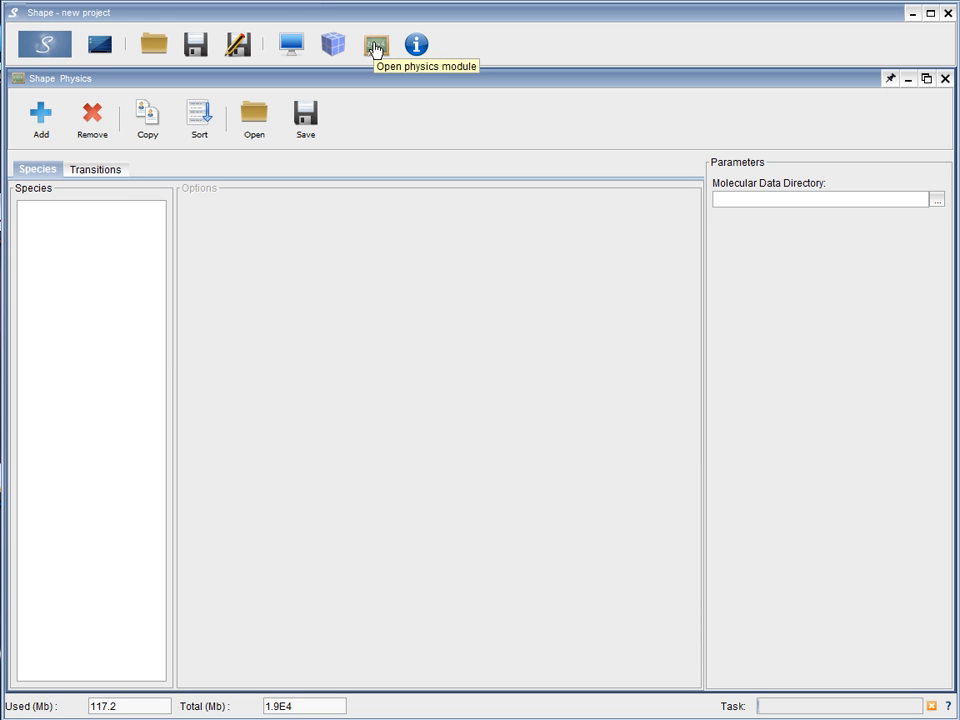
{"action": "left_click", "coordinate": [337, 46]}
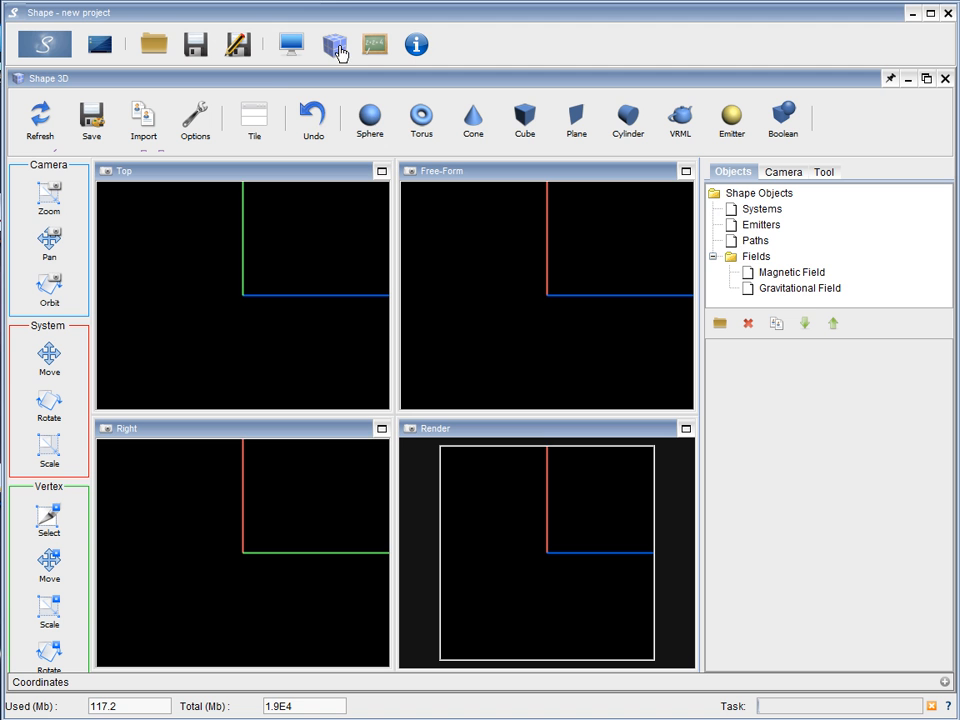
- Add a sphere centred on the origin in the Top view and rename it bipolar
{"action": "left_click", "coordinate": [370, 118]}
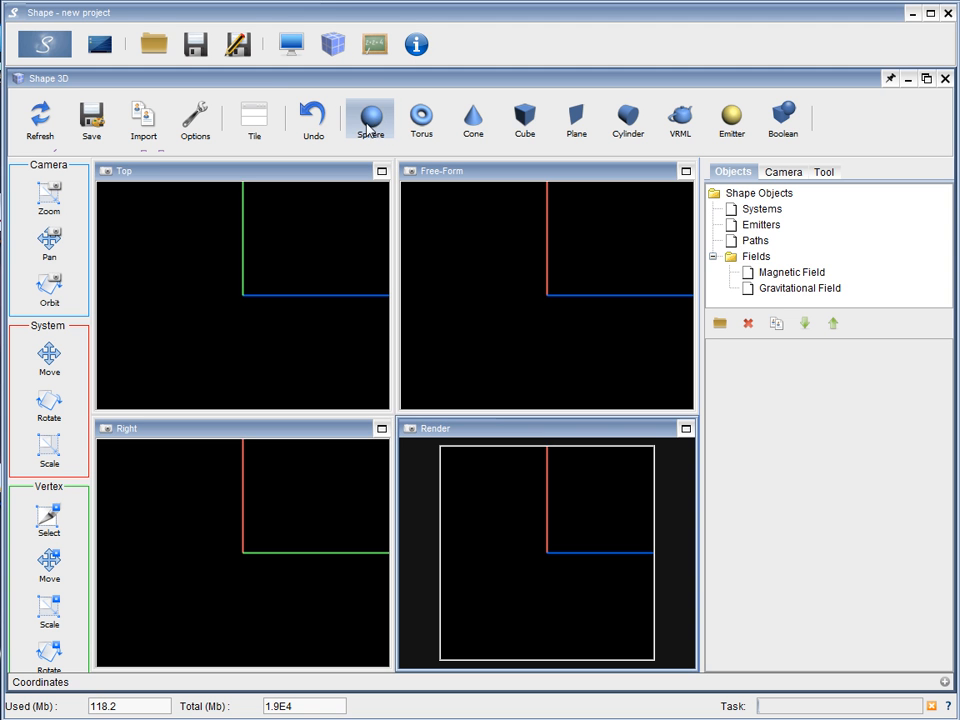
{"action": "left_click", "coordinate": [242, 296]}
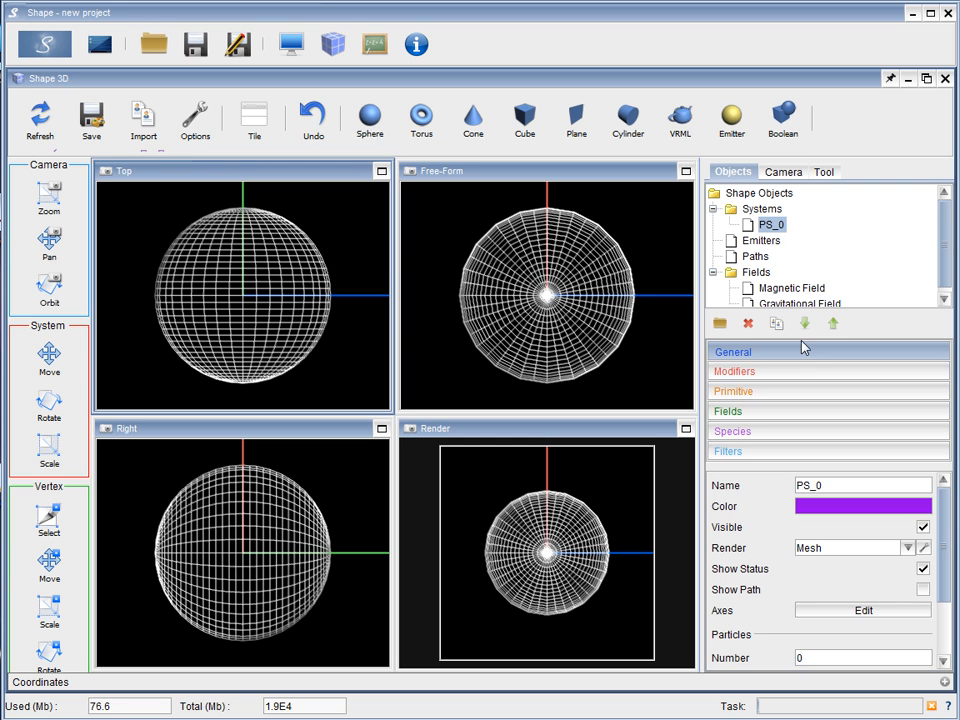
{"action": "left_click_drag", "start_coordinate": [838, 486], "coordinate": [793, 487]}
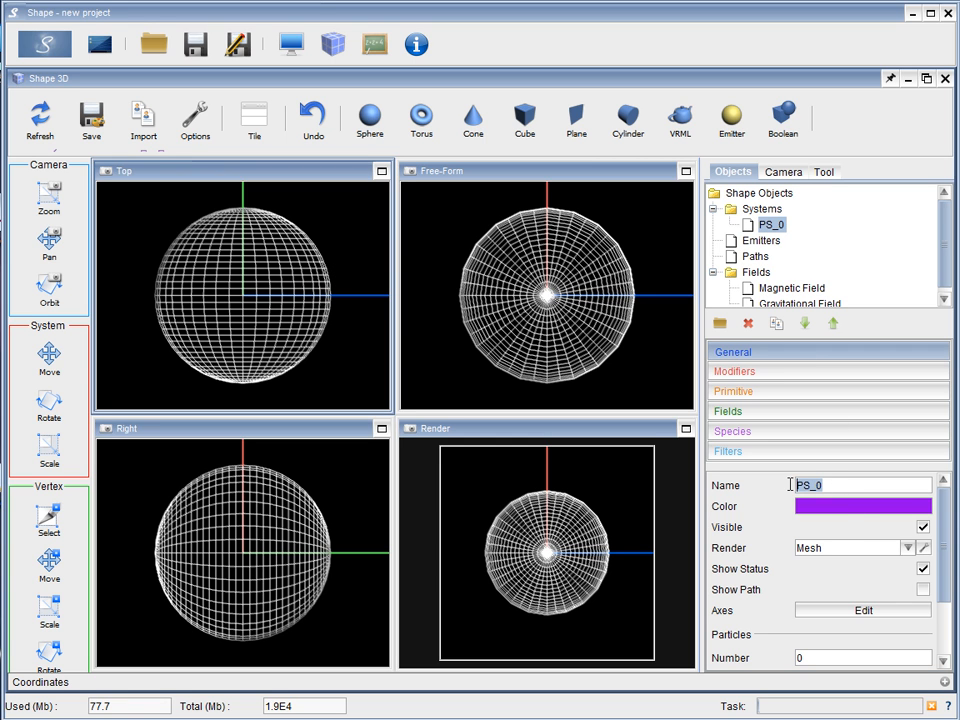
{"action": "type", "text": "polar"}
{"action": "key", "text": "Return"}
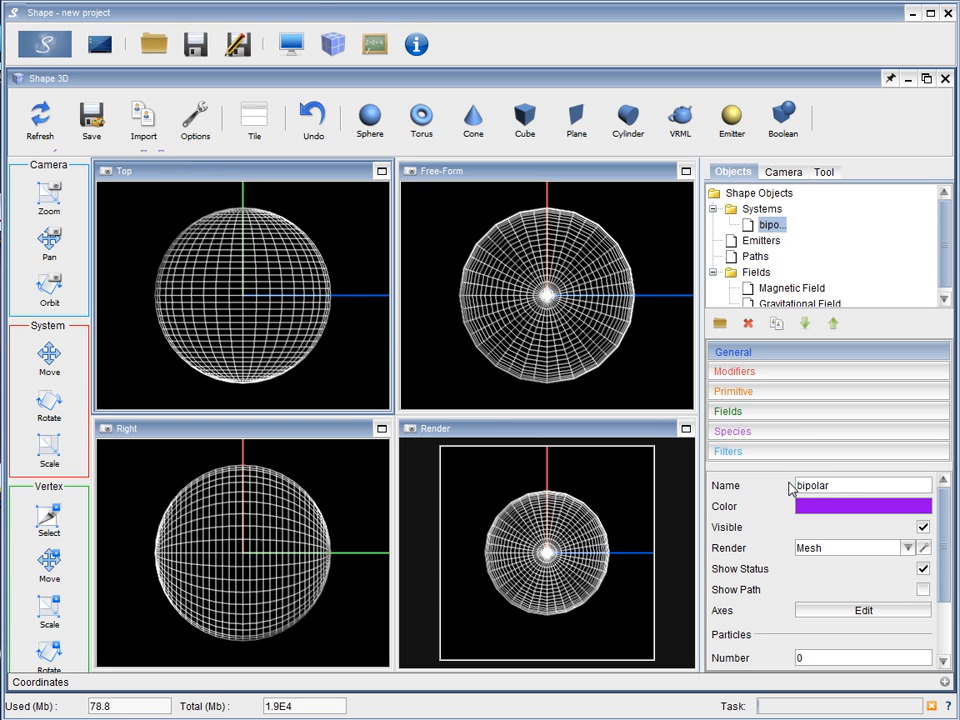
- Add a Squeeze modifier to the bipolar object
{"action": "left_click", "coordinate": [822, 372]}
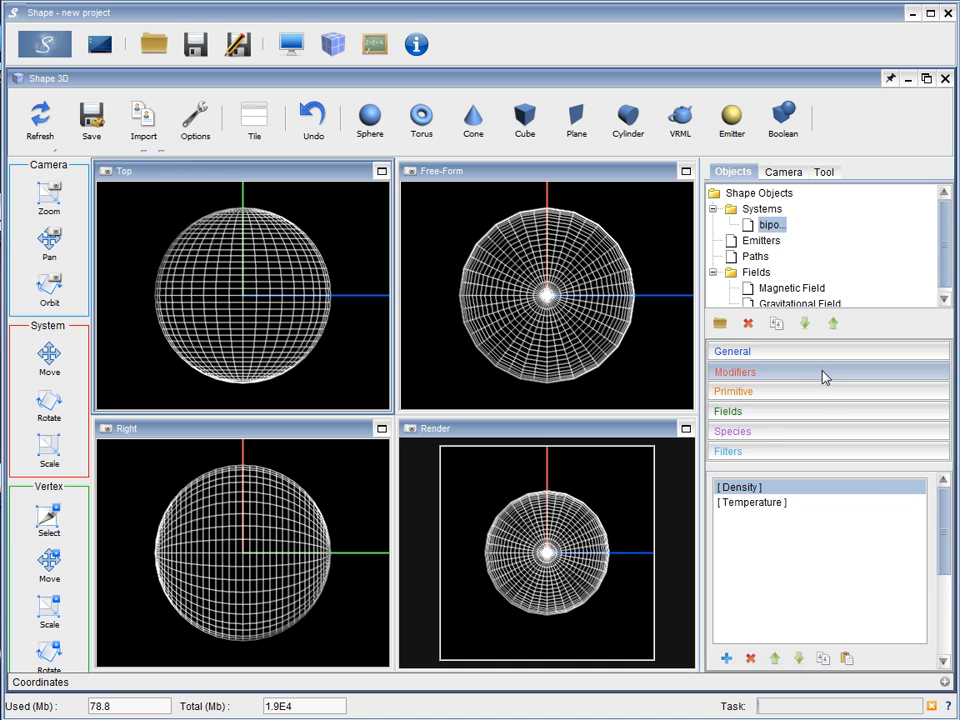
{"action": "mouse_move", "coordinate": [943, 530]}
{"action": "left_mouse_down"}
{"action": "mouse_move", "coordinate": [944, 580]}
{"action": "mouse_move", "coordinate": [943, 547]}
{"action": "left_mouse_up"}
{"action": "left_click", "coordinate": [726, 631]}
{"action": "left_click_drag", "start_coordinate": [809, 546], "coordinate": [593, 336]}
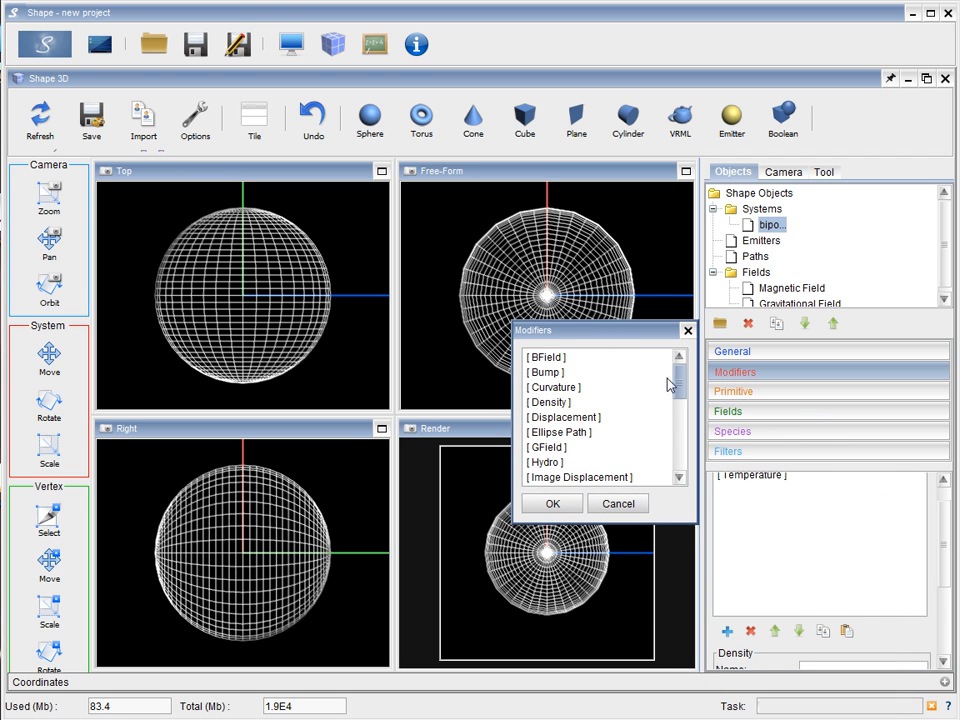
{"action": "left_click_drag", "start_coordinate": [678, 384], "coordinate": [671, 450]}
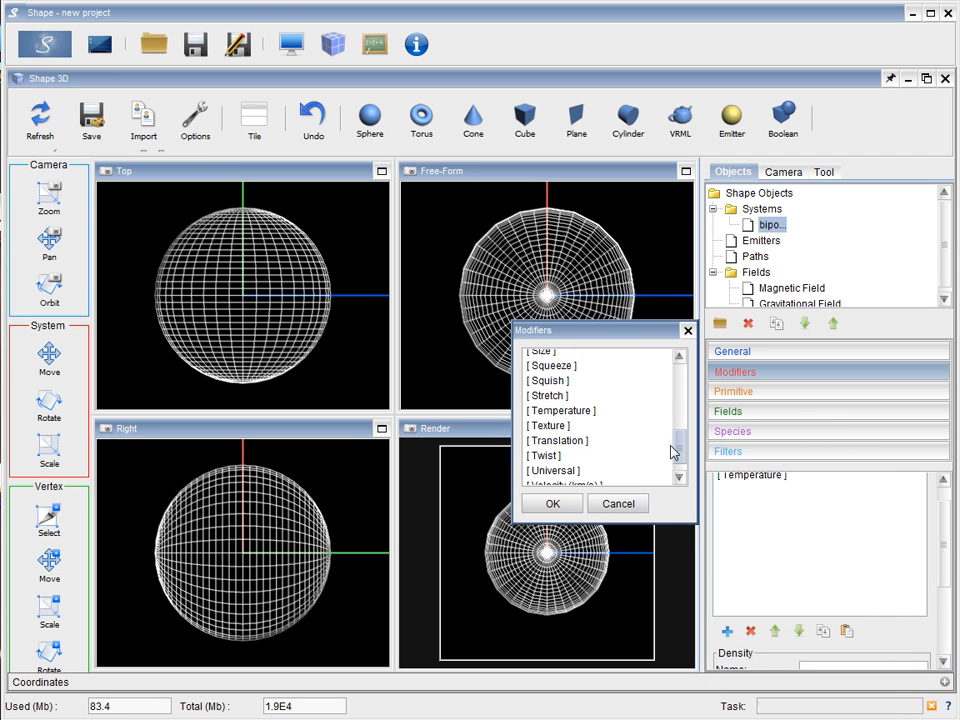
{"action": "left_click", "coordinate": [551, 367]}
{"action": "left_click", "coordinate": [551, 505]}
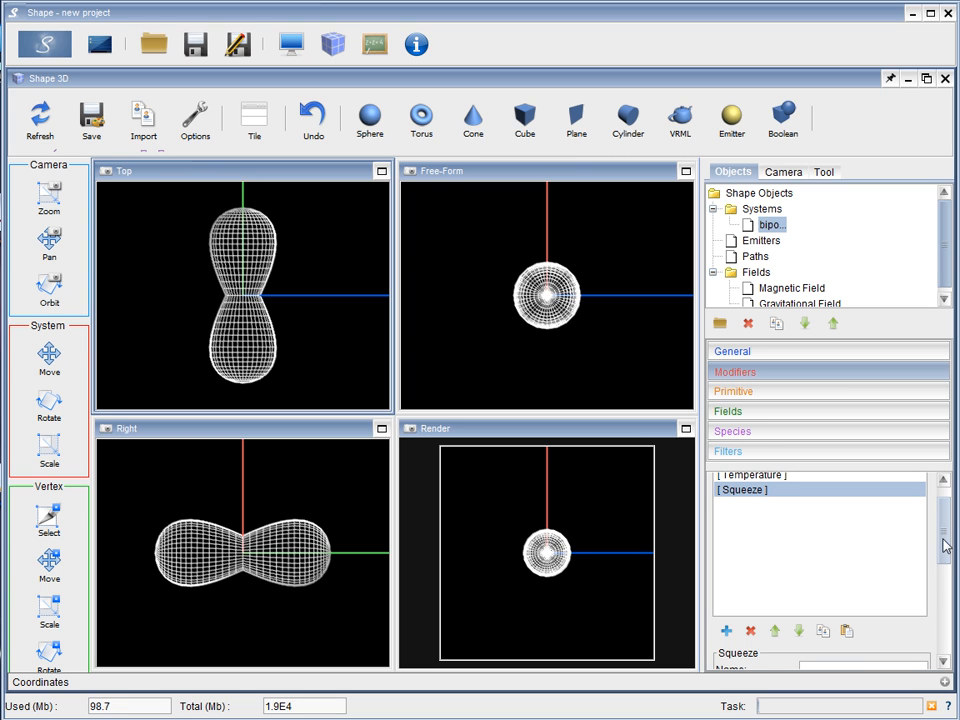
- Set the radius of the bipolar object's sphere primitive to 1E15
{"action": "left_click_drag", "start_coordinate": [945, 545], "coordinate": [945, 535]}
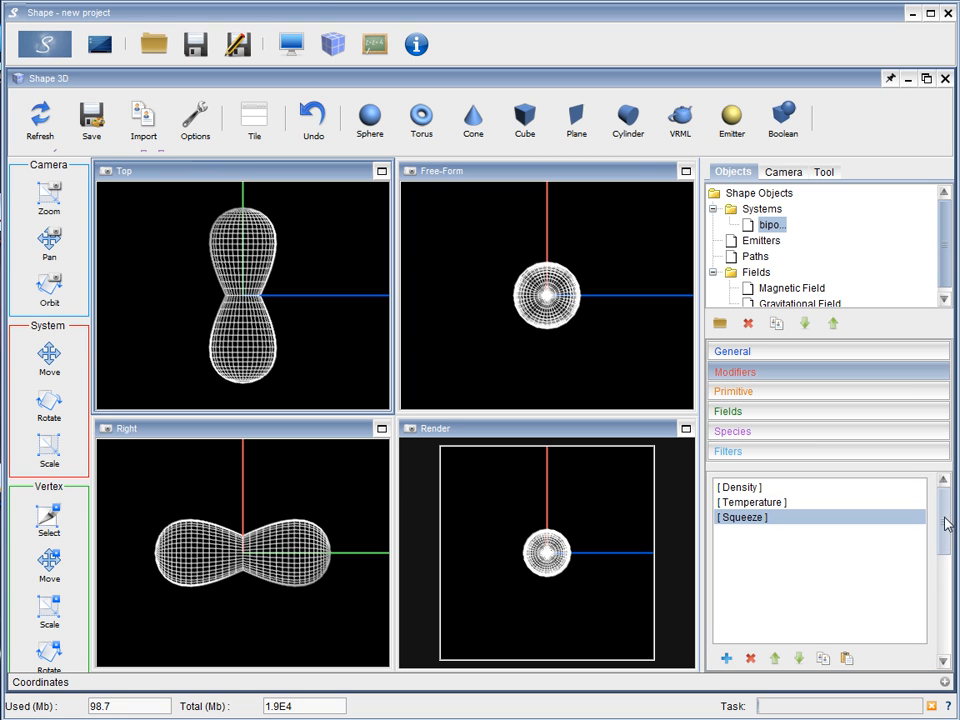
{"action": "left_click", "coordinate": [824, 396]}
{"action": "left_click_drag", "start_coordinate": [884, 508], "coordinate": [927, 515]}
{"action": "type", "text": "1e15"}
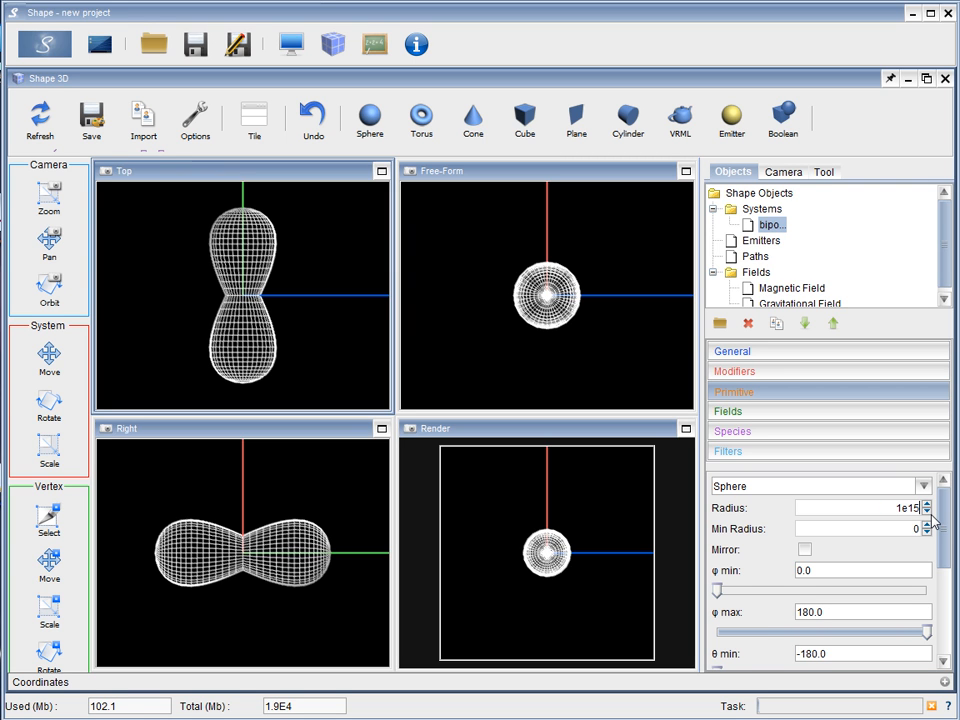
{"action": "key", "text": "Return"}
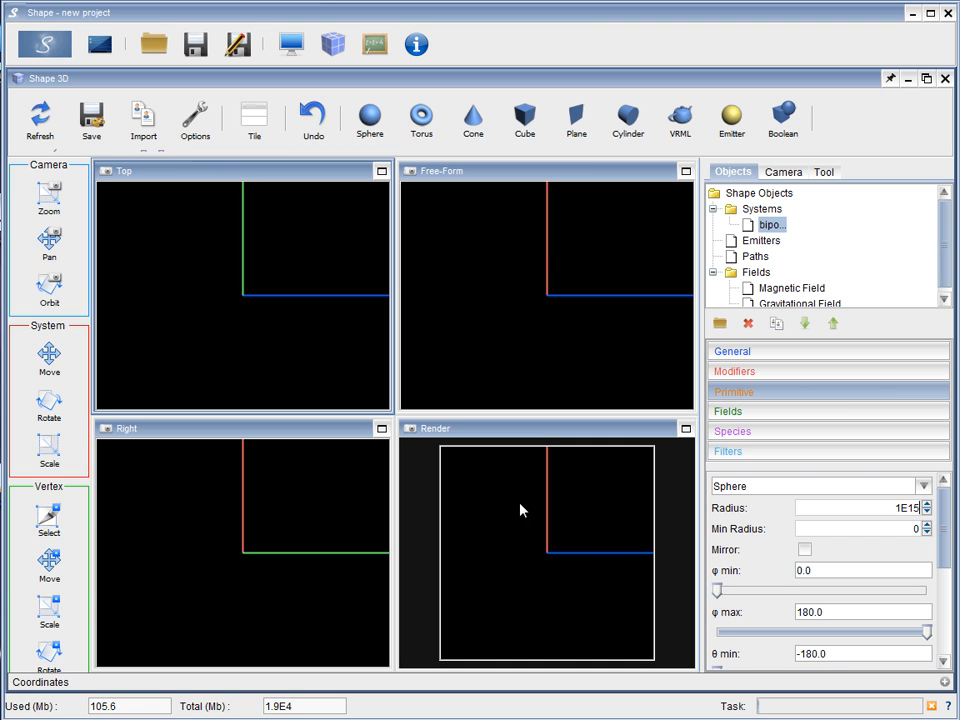
- In the renderer module, set the image width to 1.3E15 with the dimensions locked together
{"action": "left_click", "coordinate": [292, 46]}
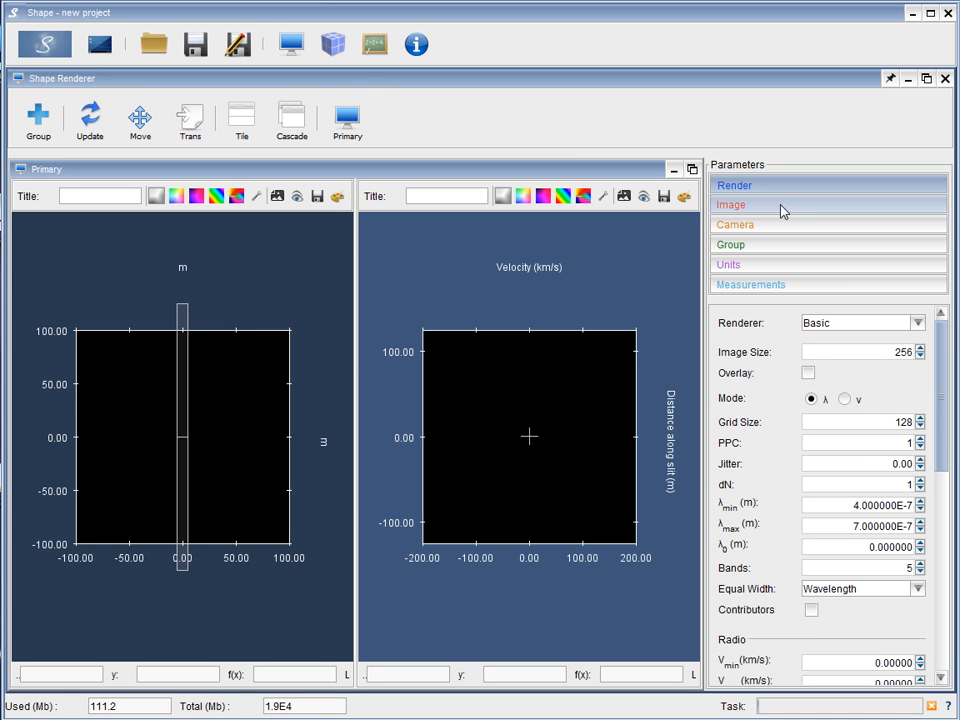
{"action": "left_click", "coordinate": [783, 208]}
{"action": "left_click_drag", "start_coordinate": [909, 416], "coordinate": [930, 418]}
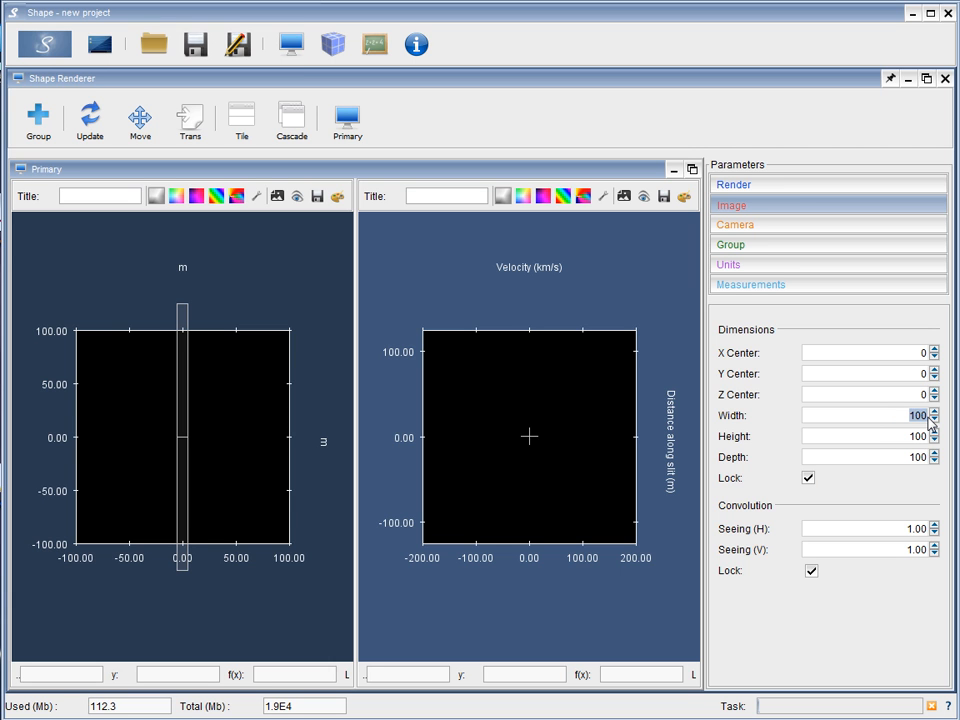
{"action": "type", "text": "1e15"}
{"action": "key", "text": "Return"}
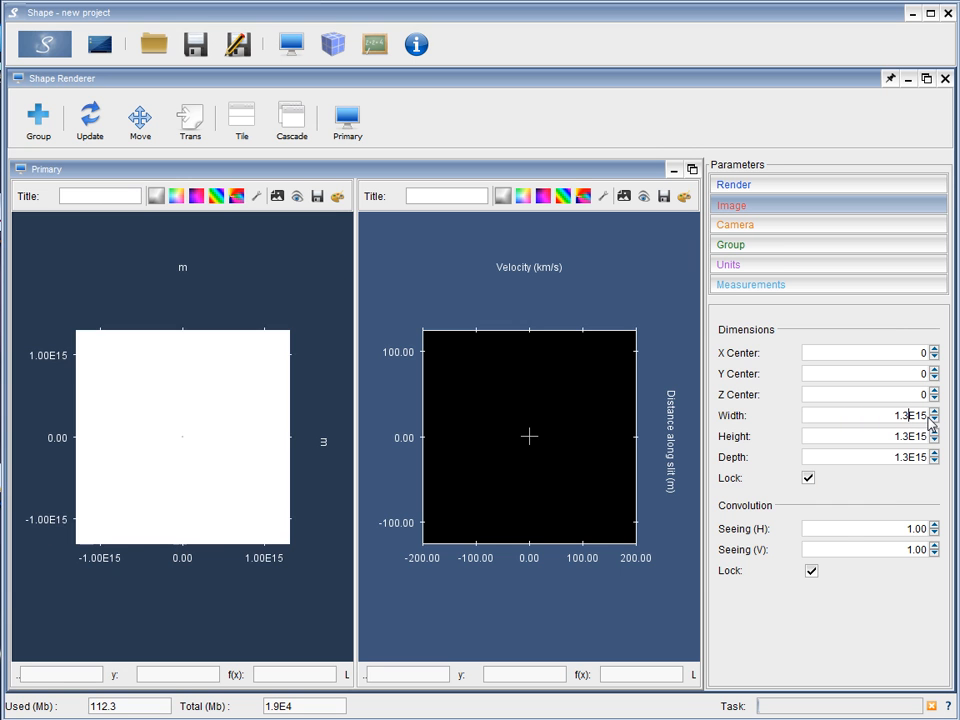
- Return to the 3D module and orbit the Render view's camera to show the bipolar mesh from the side
{"action": "left_click", "coordinate": [332, 46]}
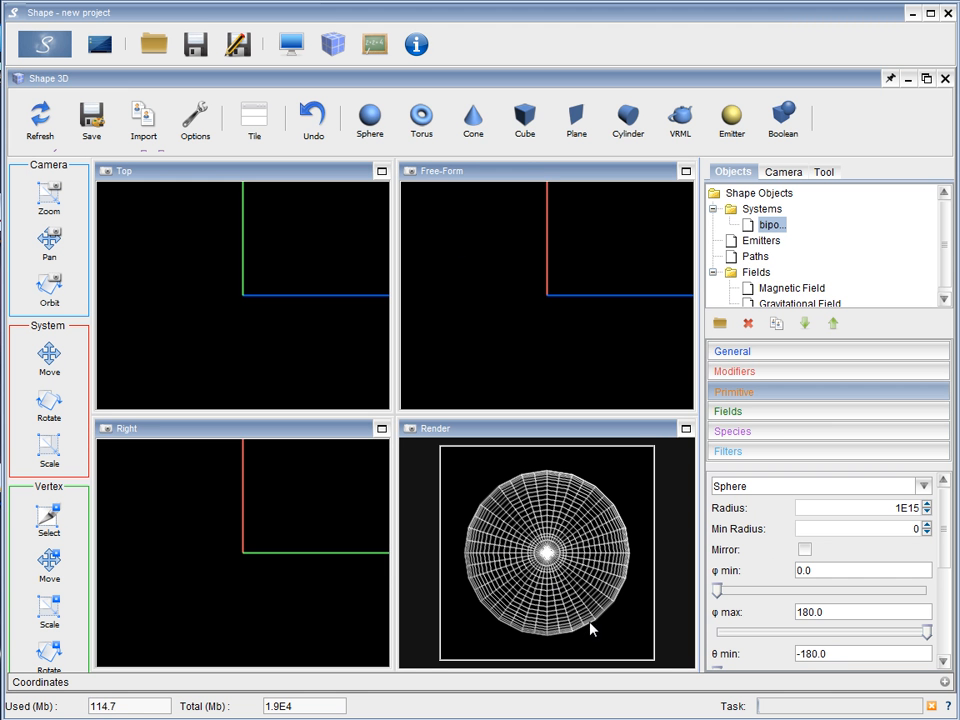
{"action": "left_click", "coordinate": [54, 292]}
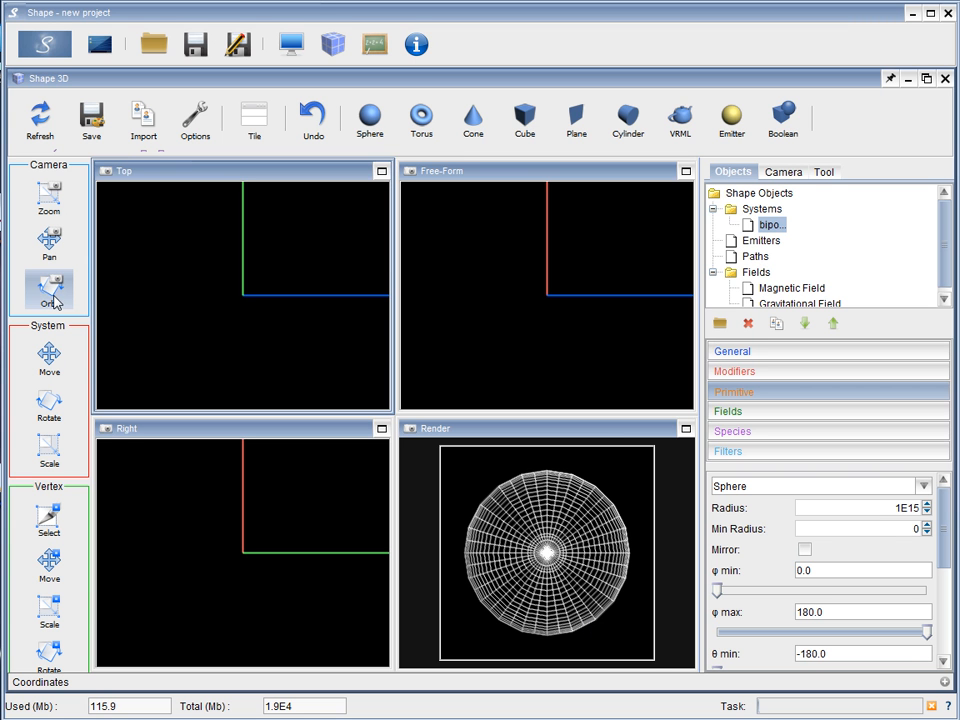
{"action": "left_click_drag", "start_coordinate": [536, 553], "coordinate": [547, 602]}
{"action": "left_click_drag", "start_coordinate": [547, 510], "coordinate": [534, 490]}
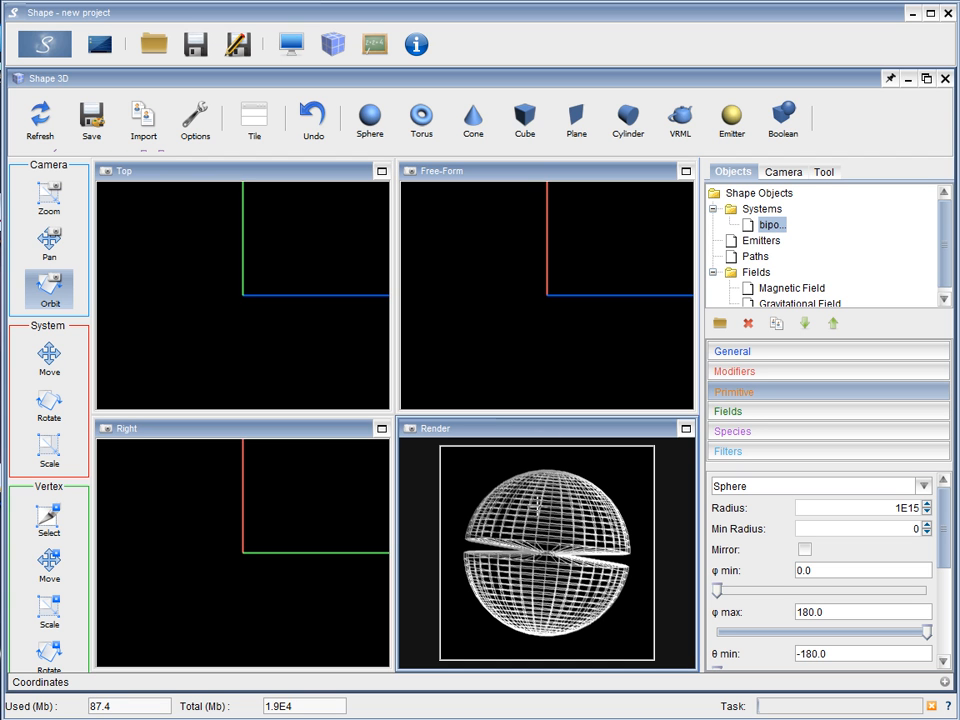
- Zoom the Free-Form, Top and Right views so that the whole bipolar mesh fits in each
{"action": "left_click", "coordinate": [544, 319]}
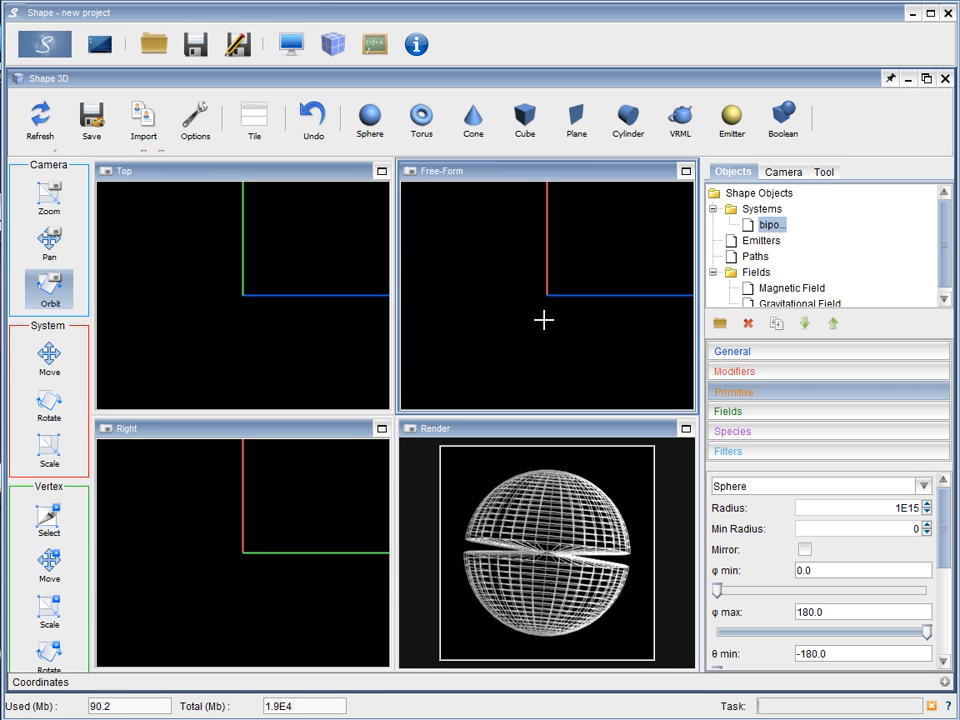
{"action": "scroll", "coordinate": [544, 319], "scroll_direction": "down", "scroll_amount": 5}
{"action": "scroll", "coordinate": [544, 319], "scroll_direction": "down", "scroll_amount": 5}
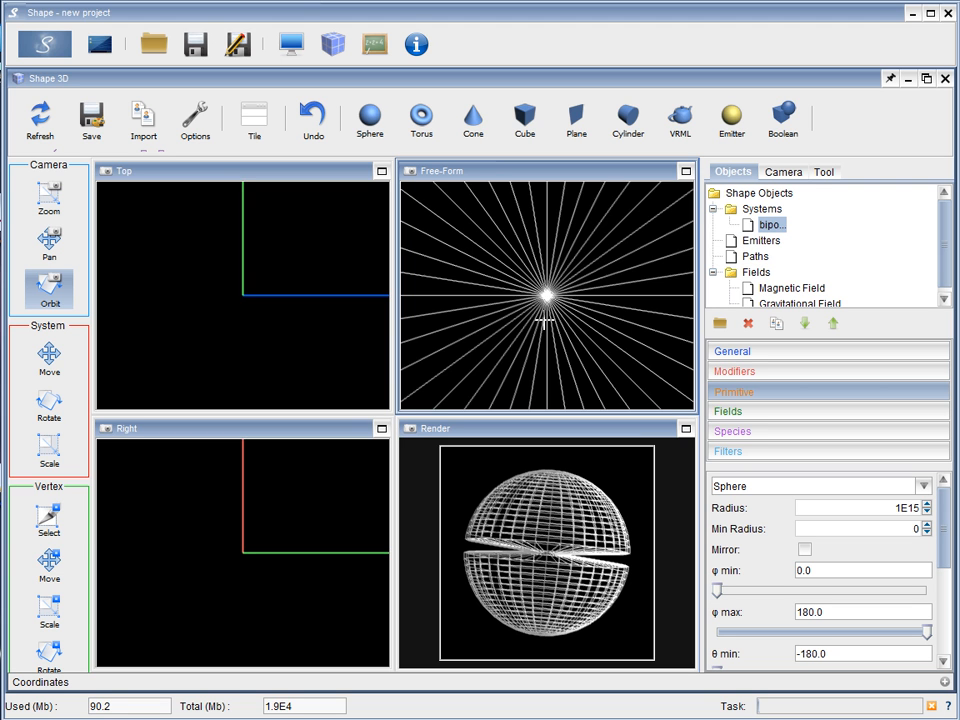
{"action": "scroll", "coordinate": [544, 319], "scroll_direction": "down", "scroll_amount": 5}
{"action": "scroll", "coordinate": [544, 319], "scroll_direction": "up", "scroll_amount": 4}
{"action": "scroll", "coordinate": [544, 319], "scroll_direction": "up", "scroll_amount": 2}
{"action": "scroll", "coordinate": [545, 318], "scroll_direction": "down", "scroll_amount": 1}
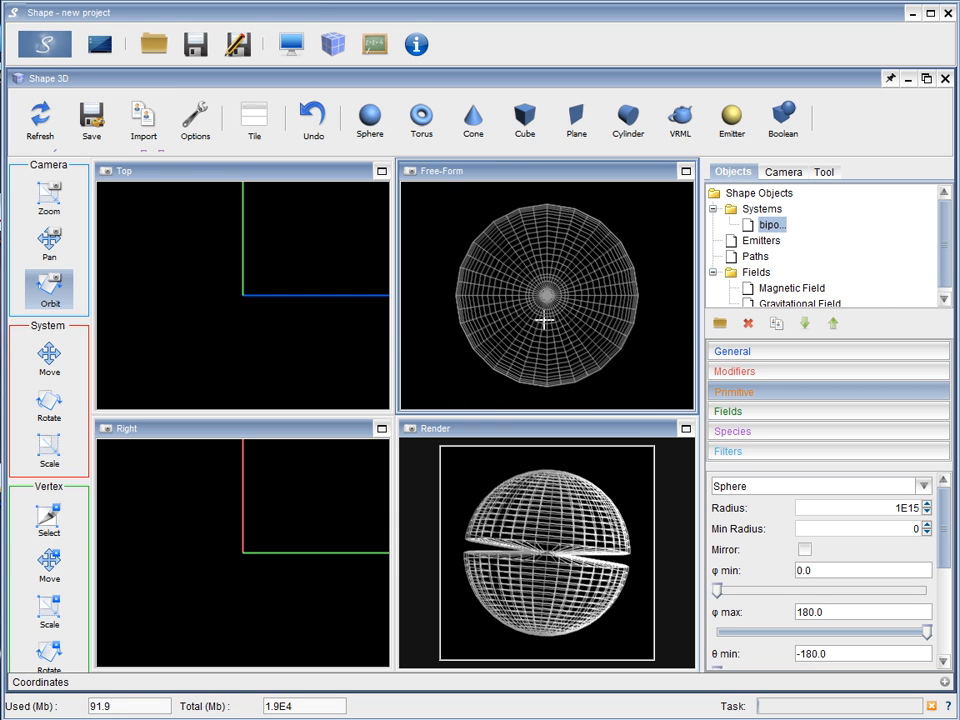
{"action": "scroll", "coordinate": [333, 344], "scroll_direction": "down", "scroll_amount": 5}
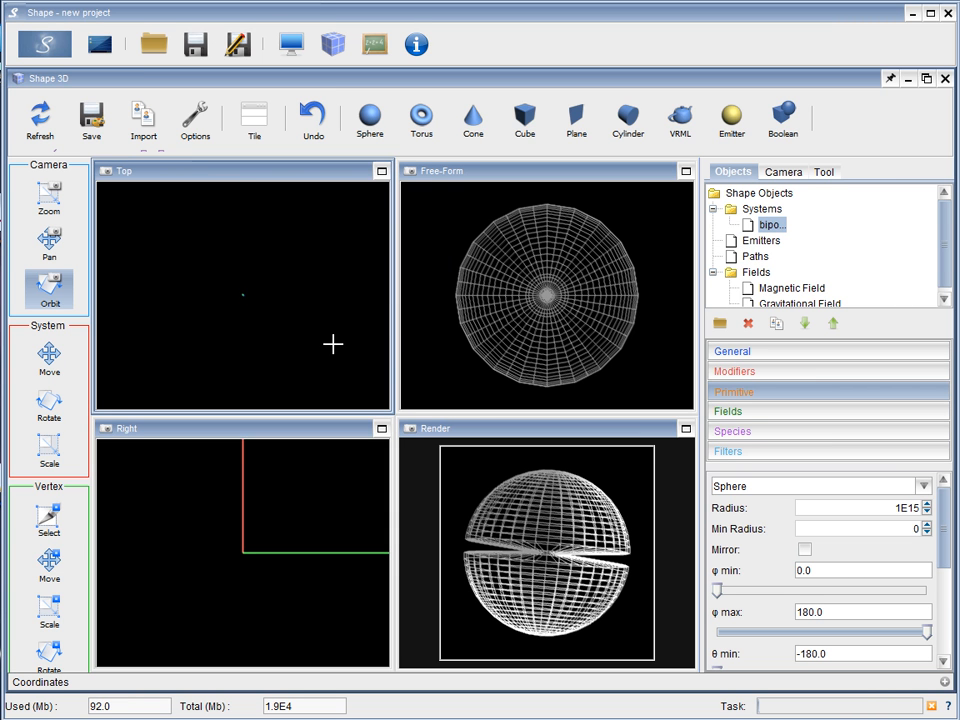
{"action": "scroll", "coordinate": [333, 344], "scroll_direction": "down", "scroll_amount": 2}
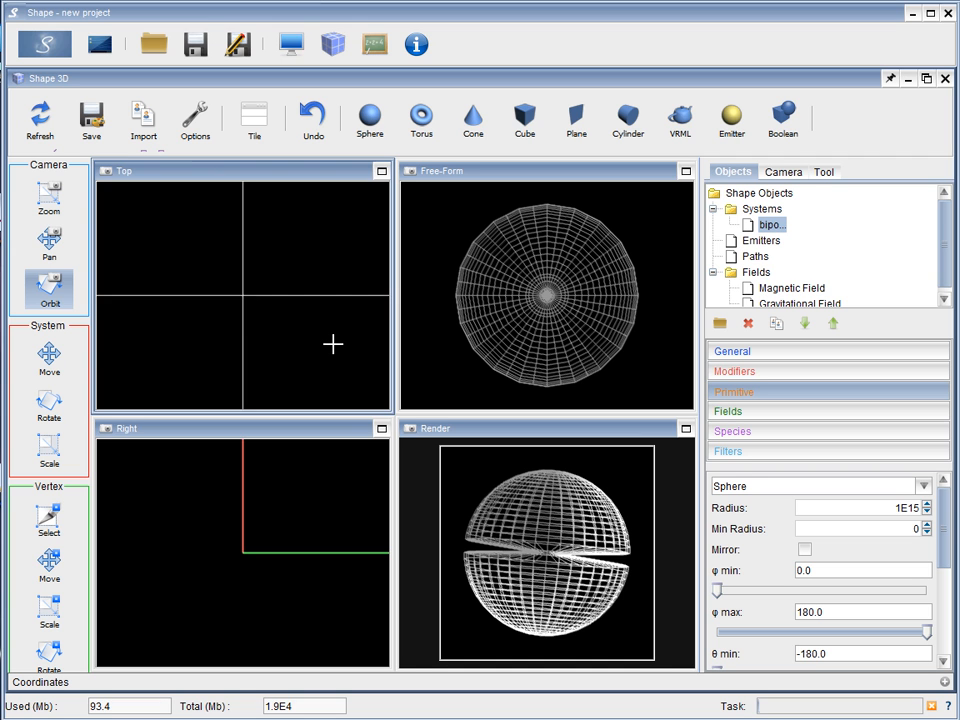
{"action": "scroll", "coordinate": [333, 344], "scroll_direction": "down", "scroll_amount": 4}
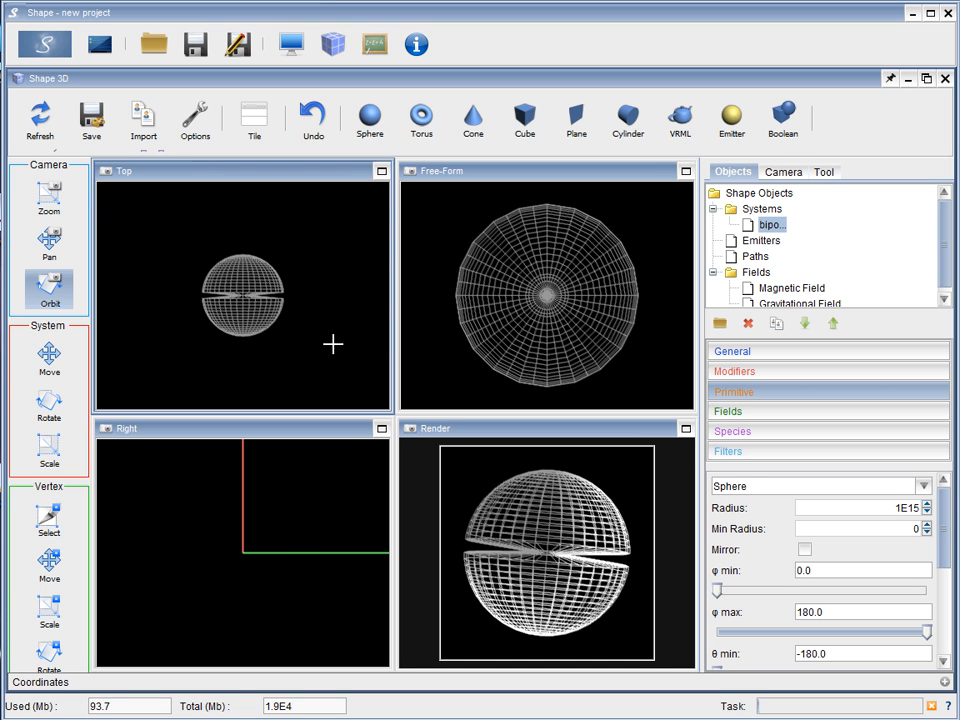
{"action": "scroll", "coordinate": [283, 555], "scroll_direction": "down", "scroll_amount": 5}
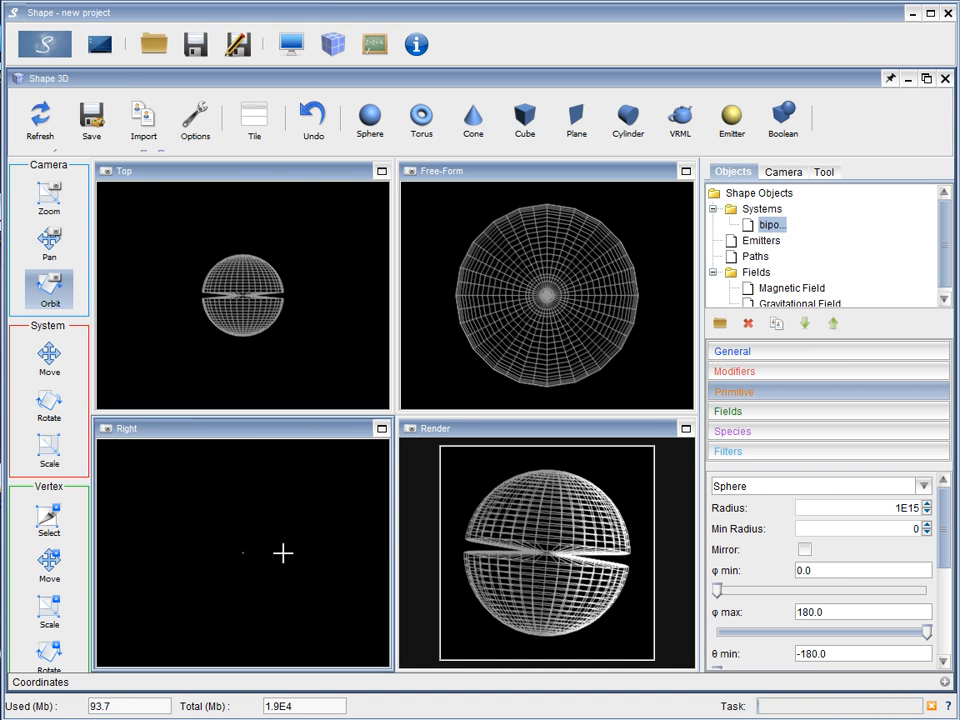
{"action": "scroll", "coordinate": [283, 552], "scroll_direction": "up", "scroll_amount": 3}
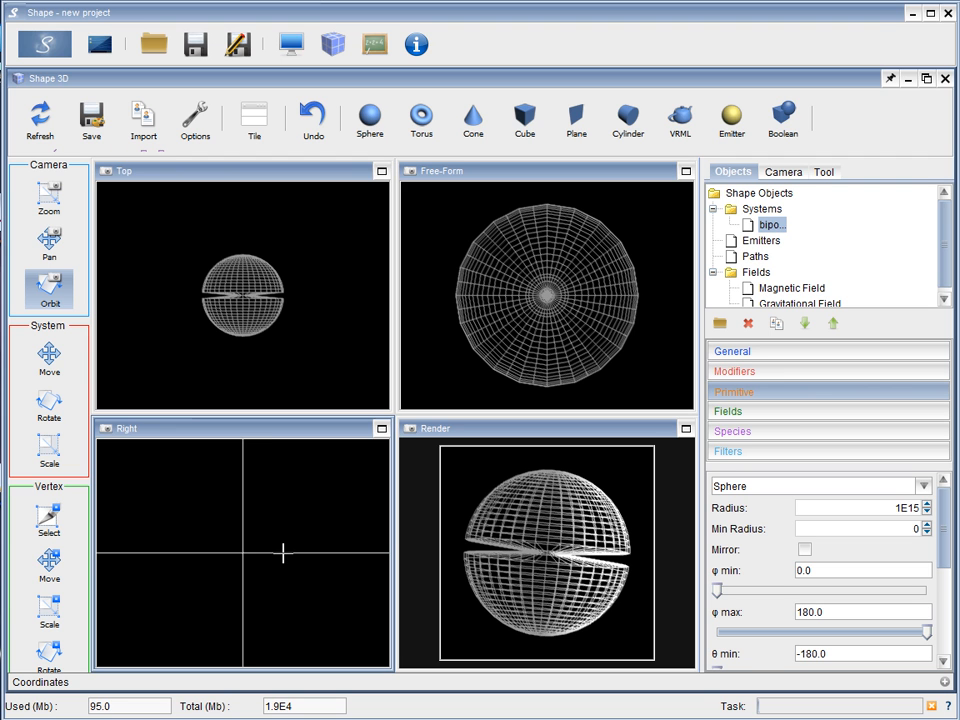
{"action": "scroll", "coordinate": [283, 552], "scroll_direction": "down", "scroll_amount": 5}
{"action": "scroll", "coordinate": [283, 552], "scroll_direction": "up", "scroll_amount": 5}
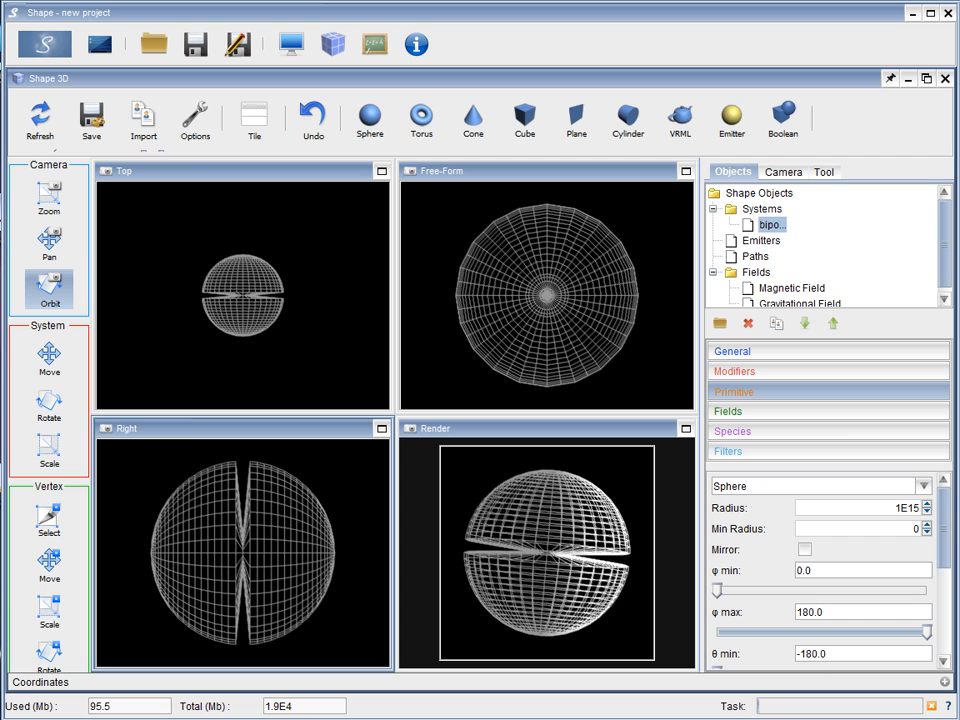
- In the Squeeze modifier's curve, set the x value of the end point at x = 100 to 1E15
{"action": "left_click", "coordinate": [748, 373]}
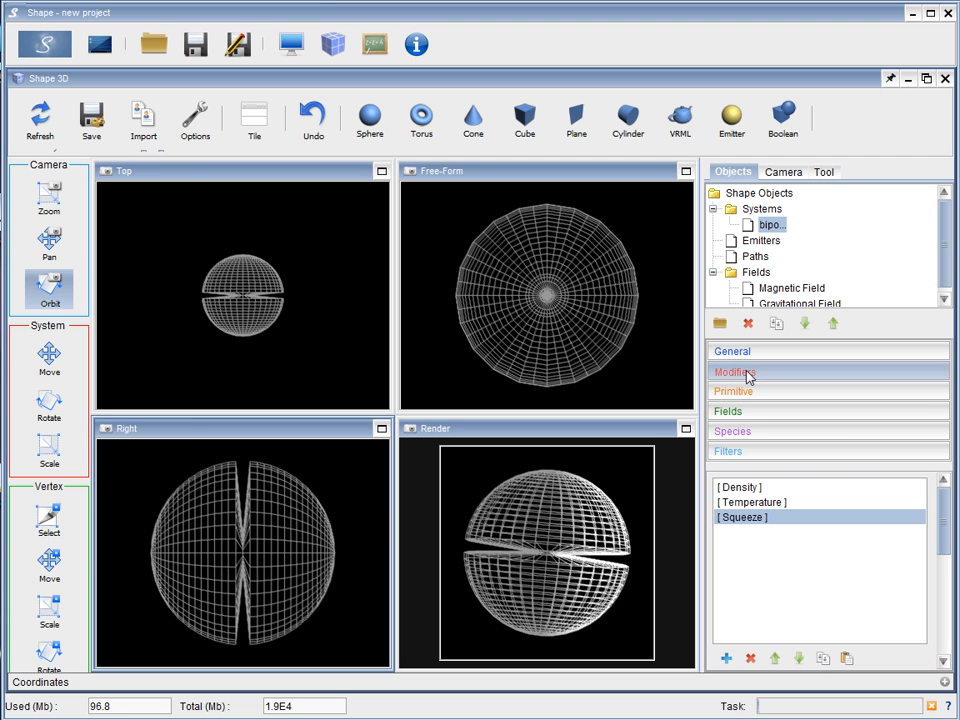
{"action": "left_click_drag", "start_coordinate": [938, 520], "coordinate": [943, 591]}
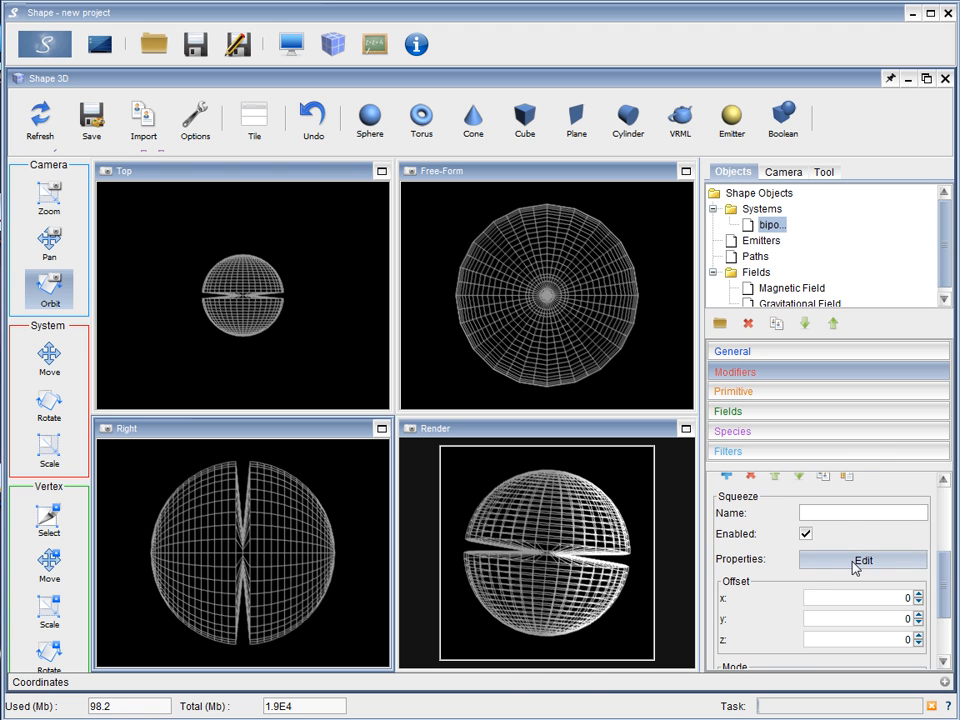
{"action": "left_click", "coordinate": [803, 563]}
{"action": "left_click_drag", "start_coordinate": [831, 343], "coordinate": [407, 136]}
{"action": "left_click_drag", "start_coordinate": [886, 590], "coordinate": [601, 590]}
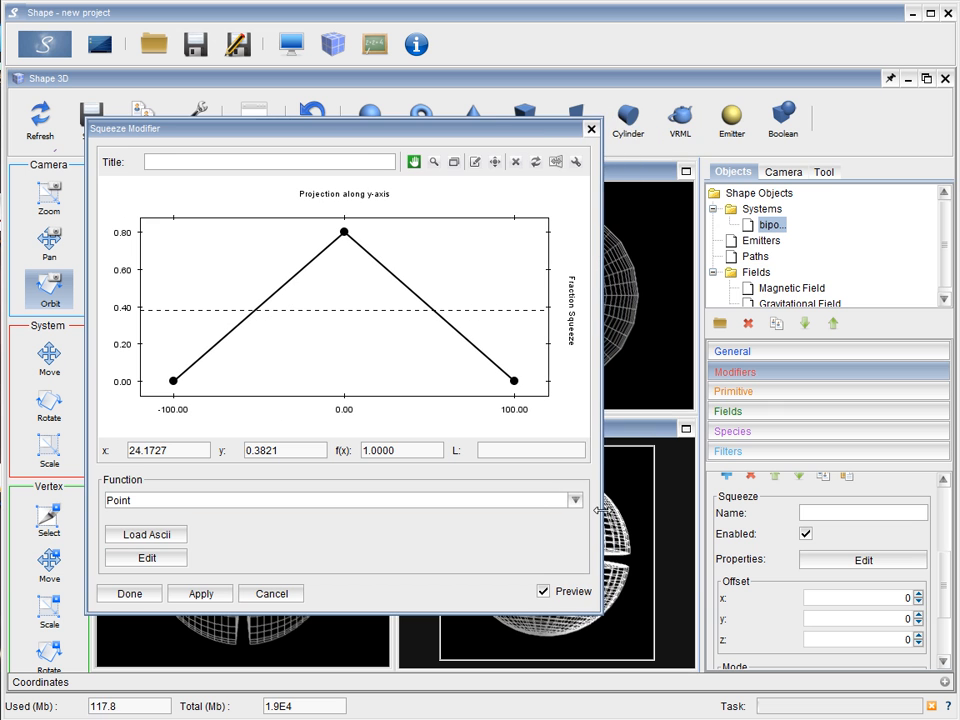
{"action": "right_click", "coordinate": [514, 381]}
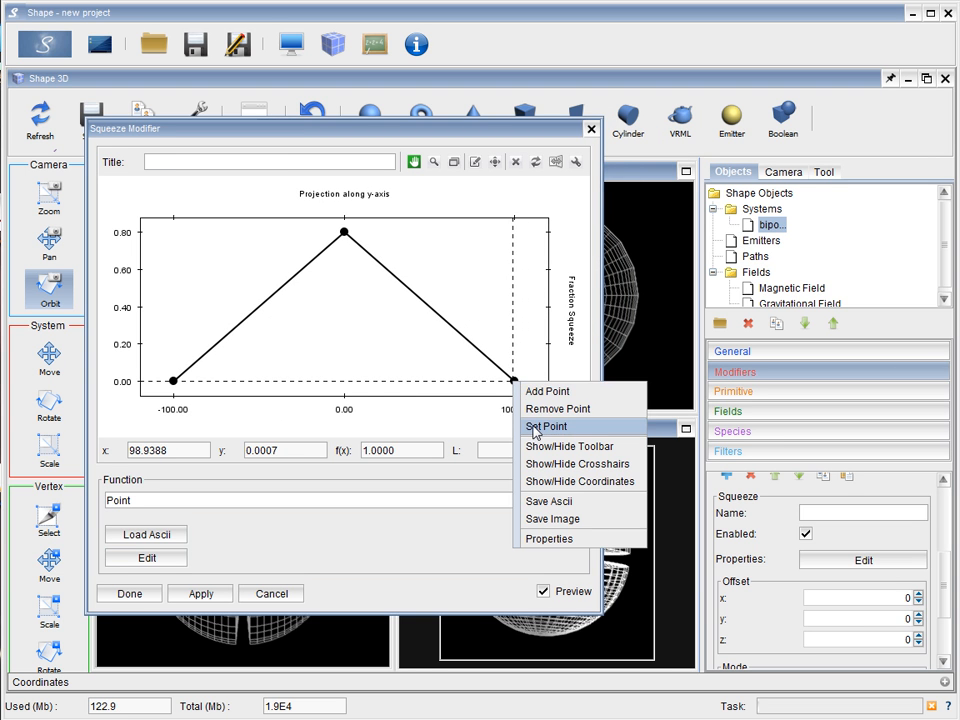
{"action": "left_click", "coordinate": [534, 427]}
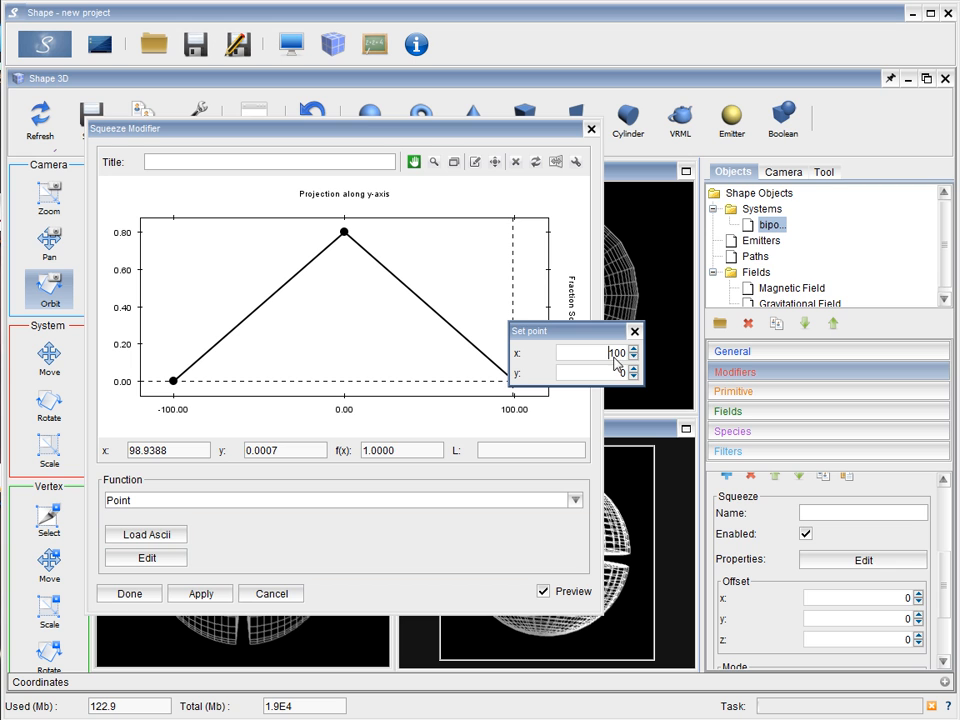
{"action": "left_click_drag", "start_coordinate": [609, 360], "coordinate": [628, 360]}
{"action": "type", "text": "1e15"}
{"action": "key", "text": "Return"}
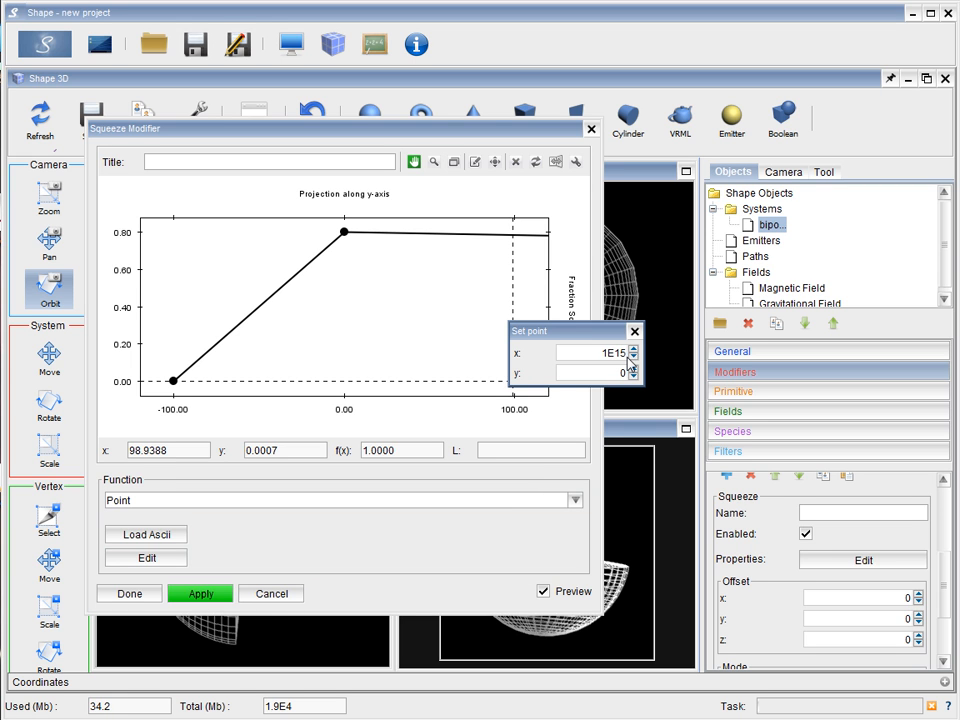
{"action": "left_click", "coordinate": [634, 332]}
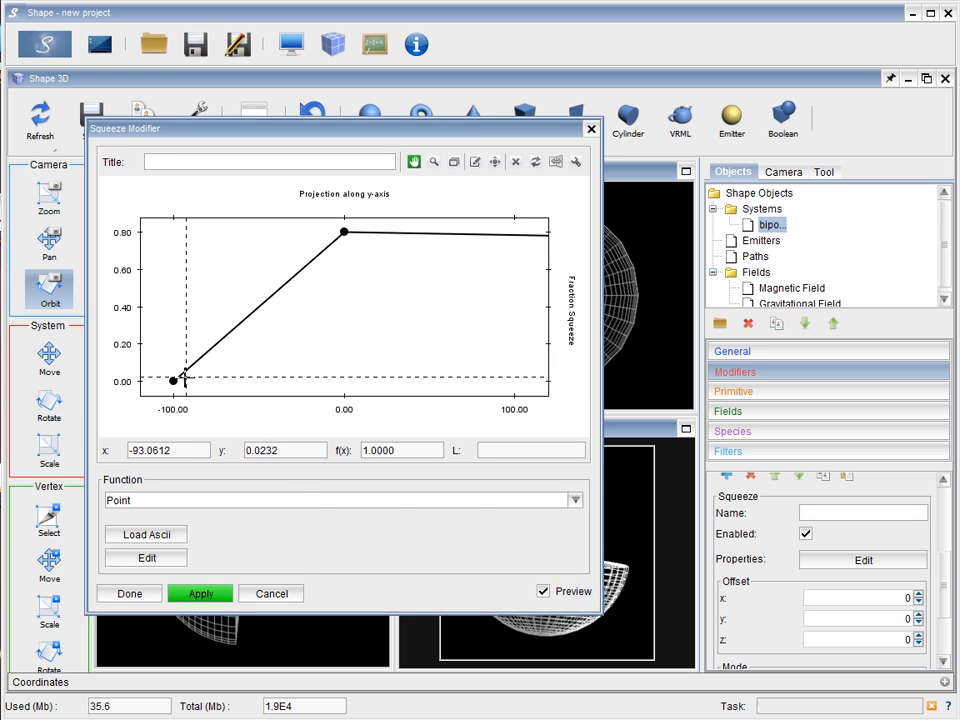
- In the Squeeze modifier's curve, set the x value of the end point at x = -100 to -1E15
{"action": "right_click", "coordinate": [173, 381]}
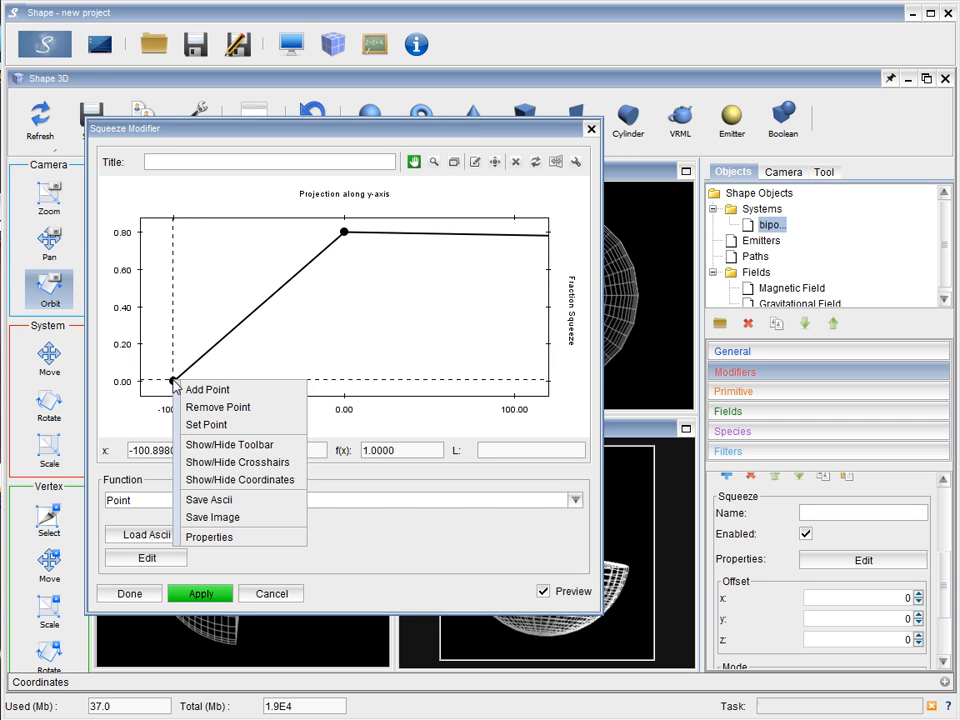
{"action": "left_click", "coordinate": [207, 424]}
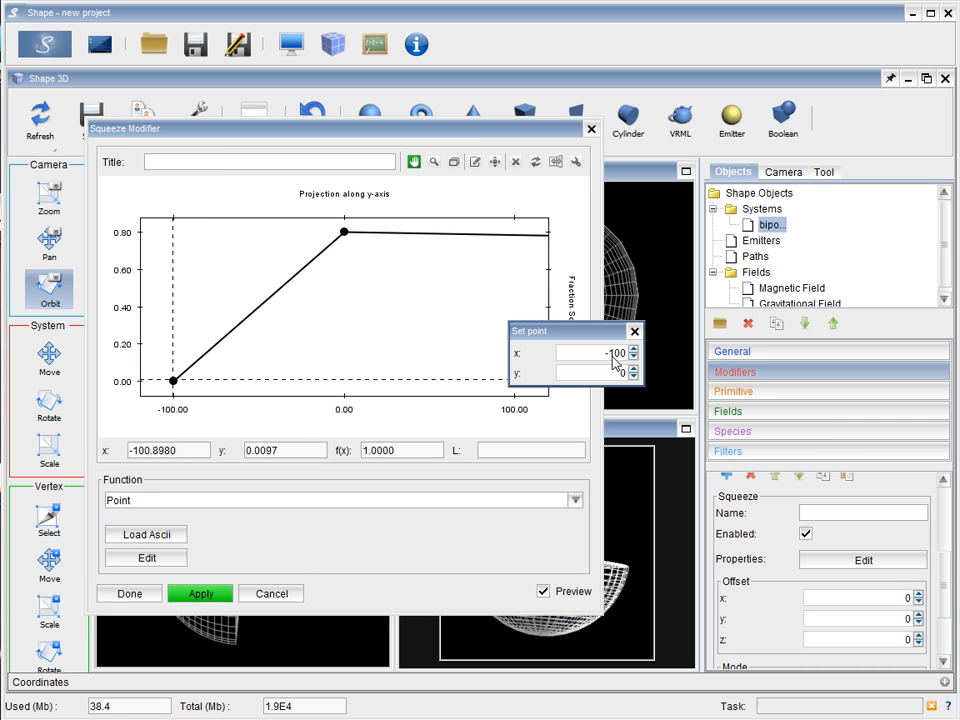
{"action": "double_click", "coordinate": [614, 355]}
{"action": "type", "text": "-1e15"}
{"action": "key", "text": "Return"}
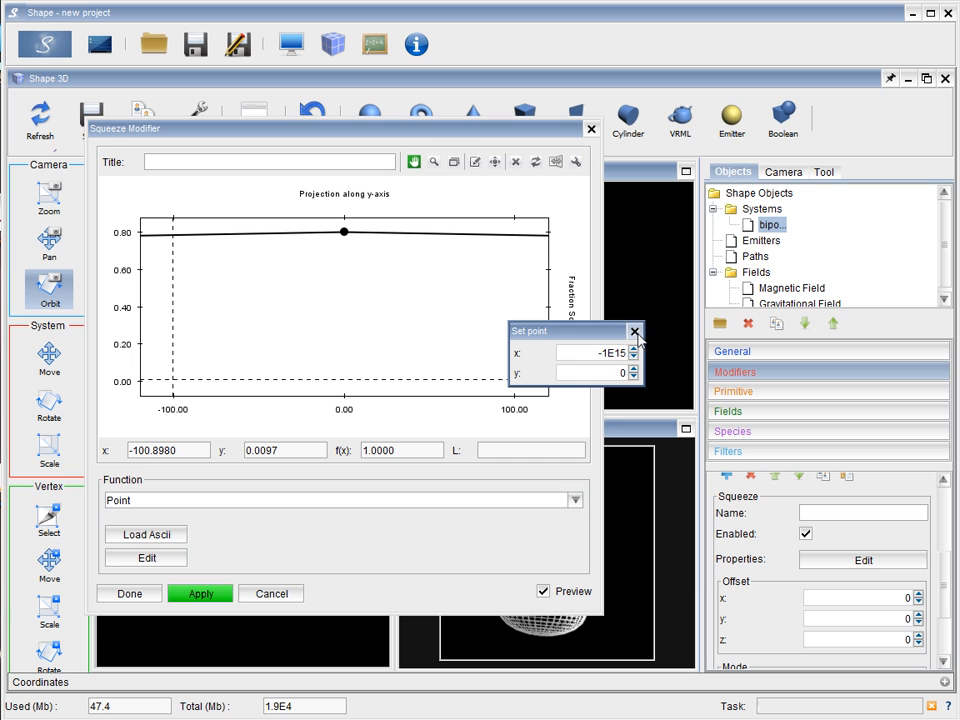
{"action": "left_click", "coordinate": [634, 331]}
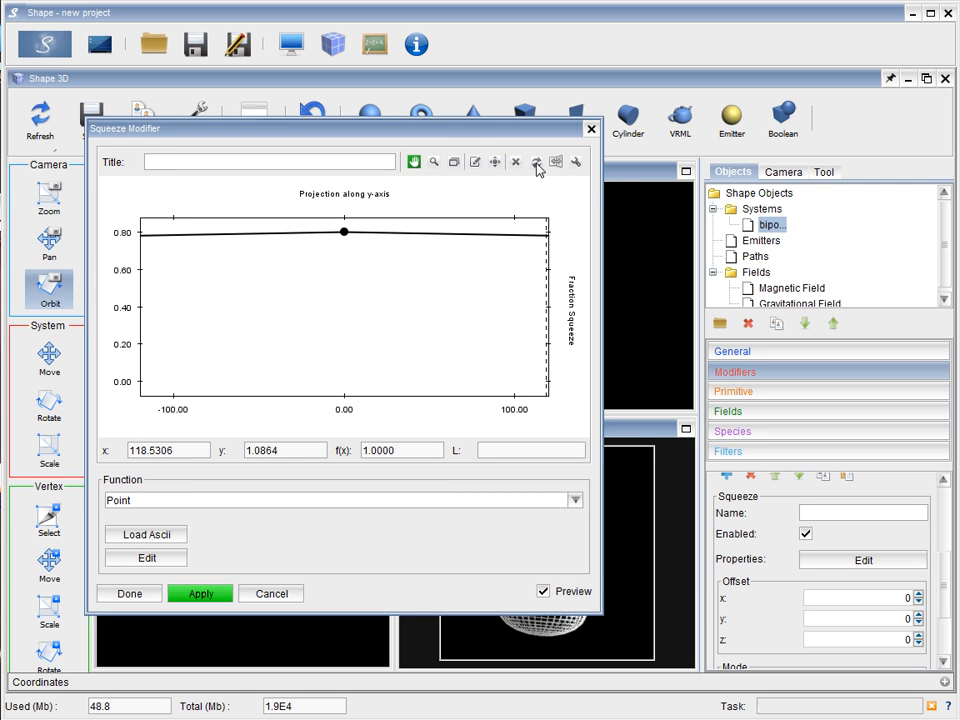
- Refit the plot range to the edited Squeeze curve and accept the modifier's settings
{"action": "left_click", "coordinate": [537, 166]}
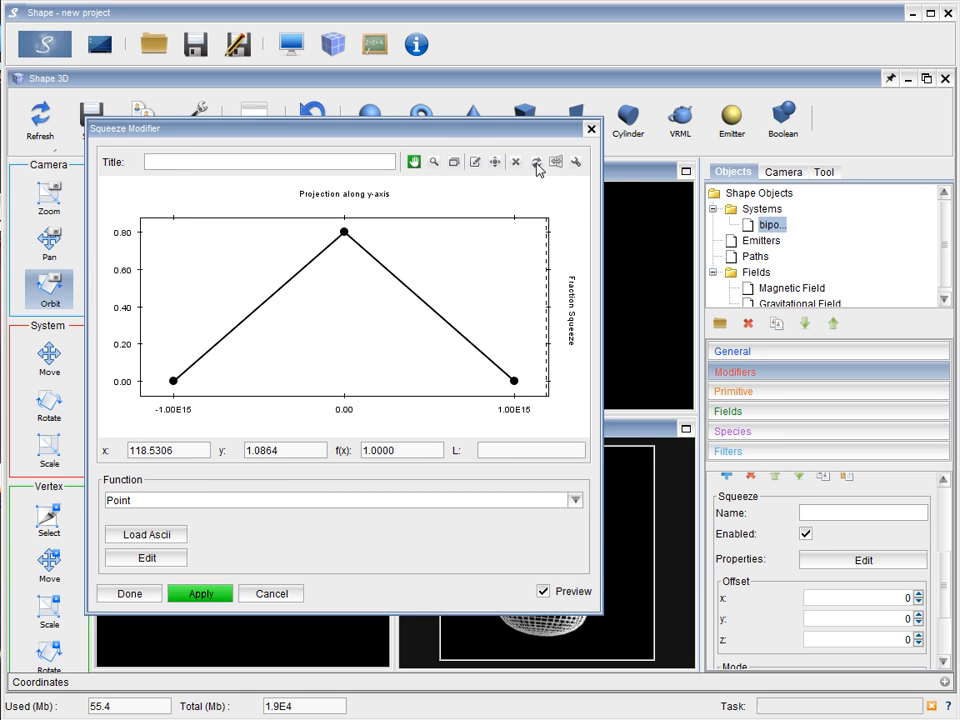
{"action": "left_click_drag", "start_coordinate": [538, 130], "coordinate": [801, 170]}
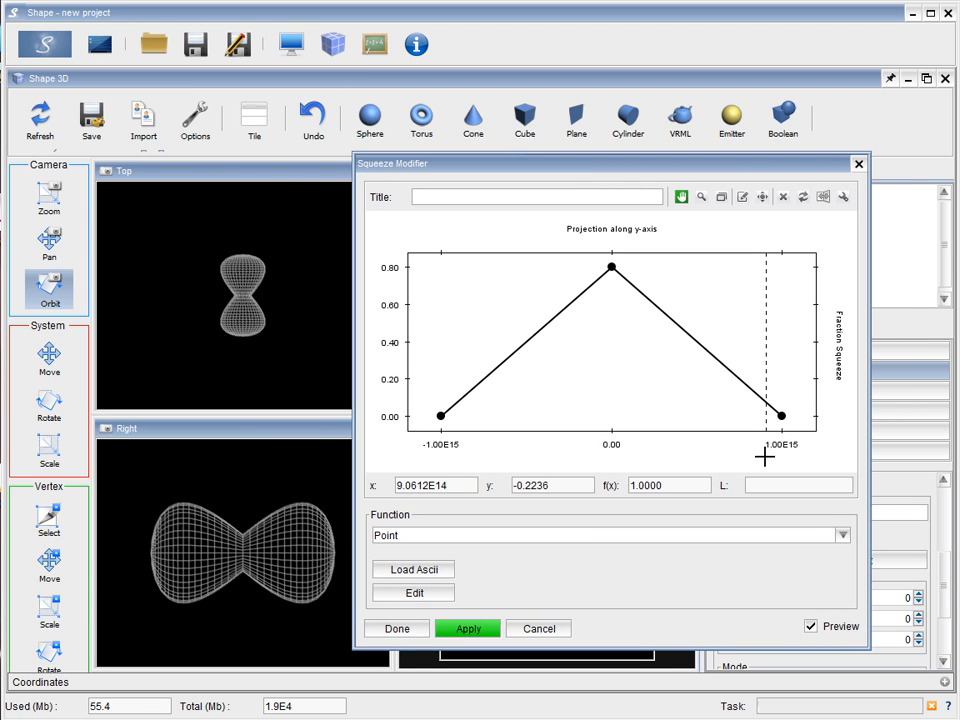
{"action": "mouse_move", "coordinate": [612, 267]}
{"action": "left_mouse_down"}
{"action": "mouse_move", "coordinate": [615, 289]}
{"action": "mouse_move", "coordinate": [616, 265]}
{"action": "mouse_move", "coordinate": [616, 275]}
{"action": "mouse_move", "coordinate": [580, 270]}
{"action": "mouse_move", "coordinate": [605, 316]}
{"action": "mouse_move", "coordinate": [612, 267]}
{"action": "left_mouse_up"}
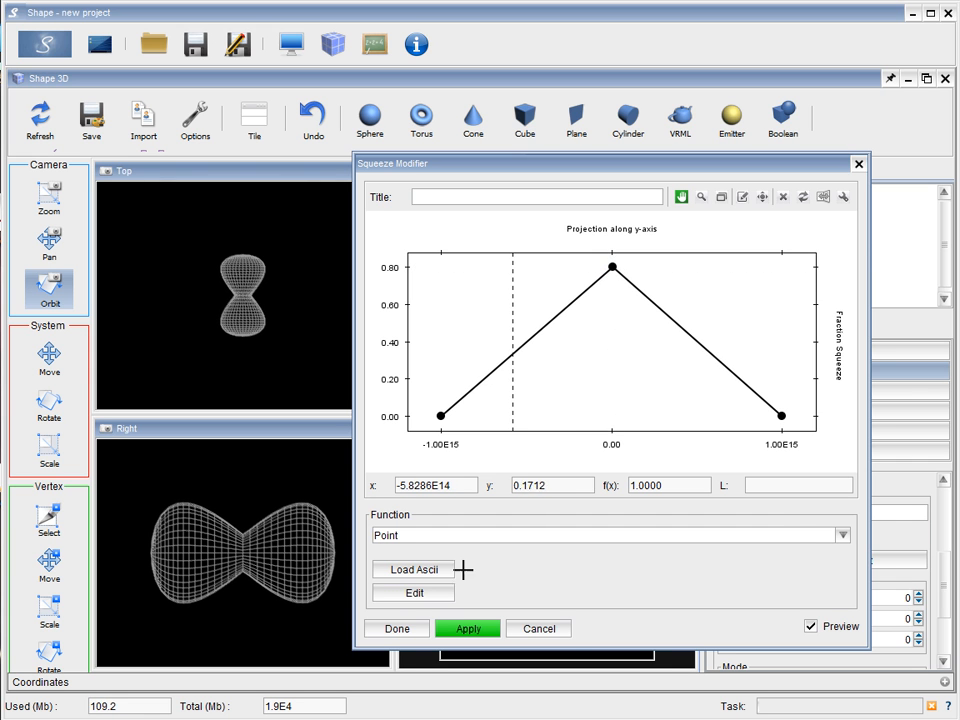
{"action": "left_click", "coordinate": [408, 628]}
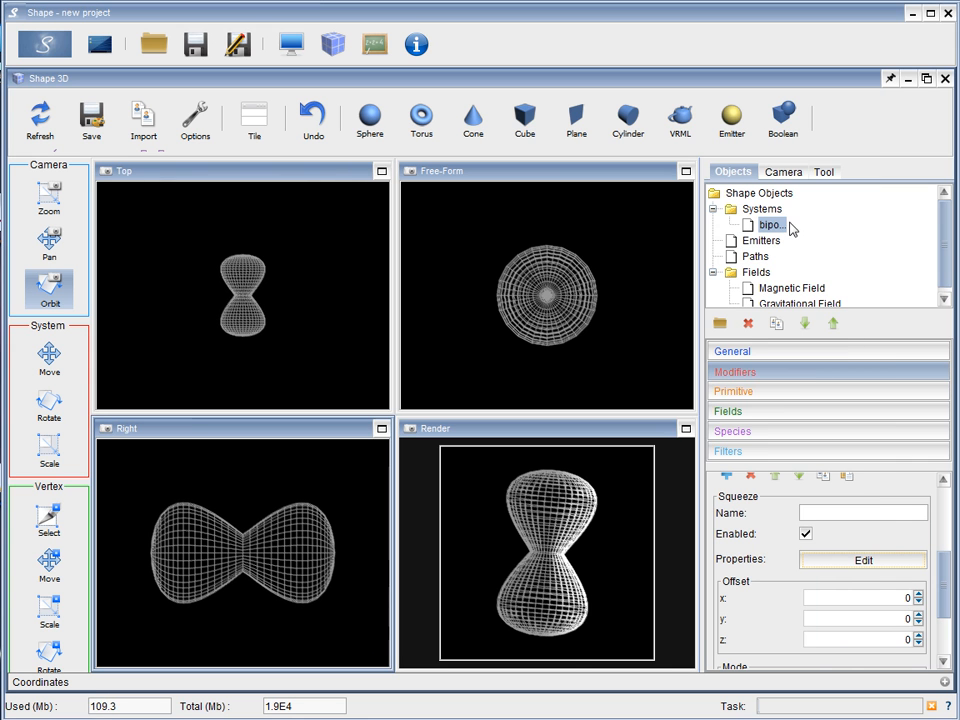
- In the bipolar object's sphere primitive, set the minimum radius to 9E14
{"action": "left_click", "coordinate": [865, 396]}
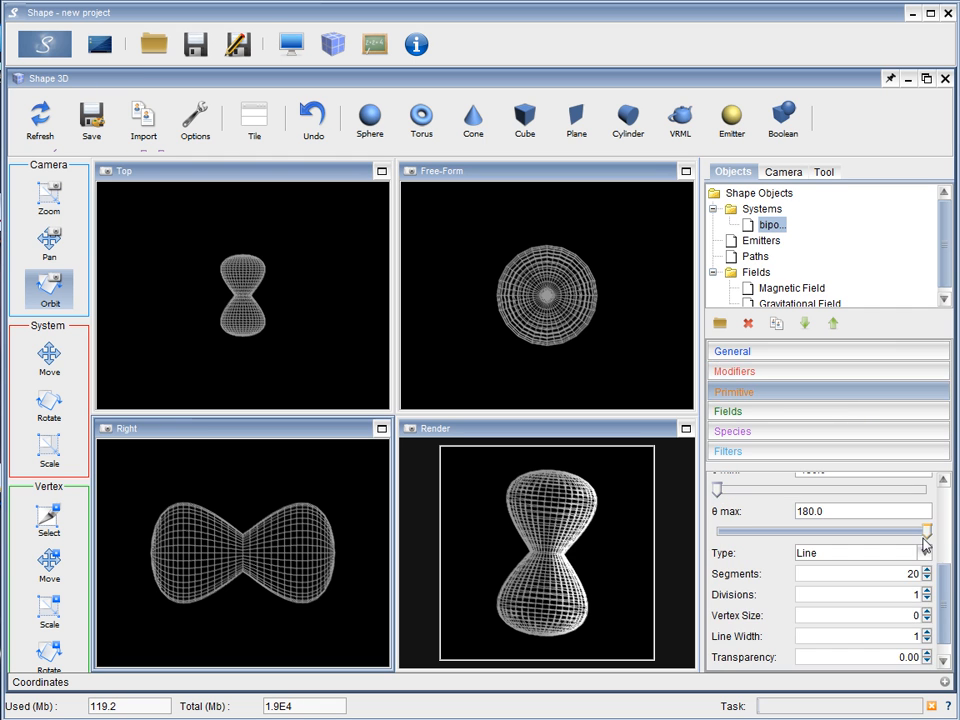
{"action": "left_click_drag", "start_coordinate": [940, 600], "coordinate": [942, 508]}
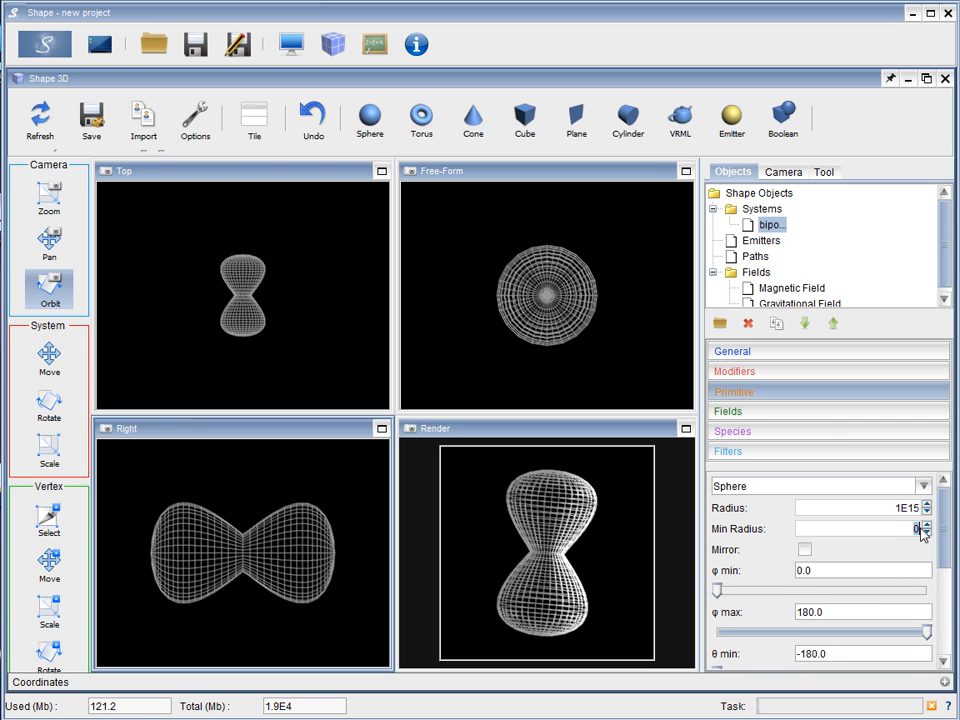
{"action": "type", "text": "e15"}
{"action": "key", "text": "Return"}
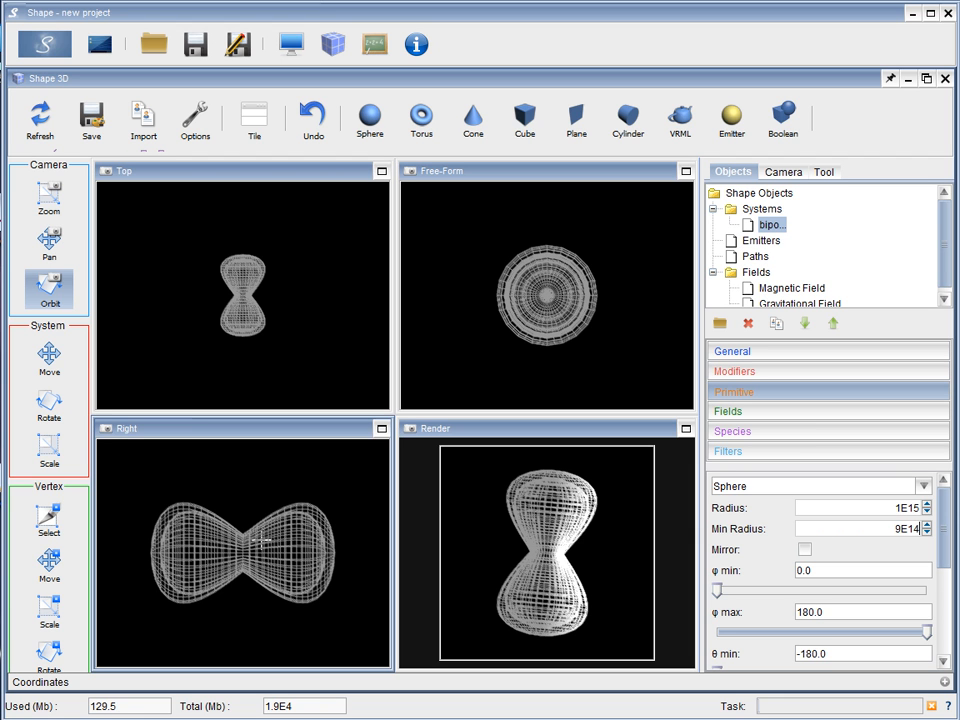
- In the Density modifier's magnitude function, set A to 0 and r0 to 1e15
{"action": "left_click", "coordinate": [812, 373]}
{"action": "left_click", "coordinate": [757, 489]}
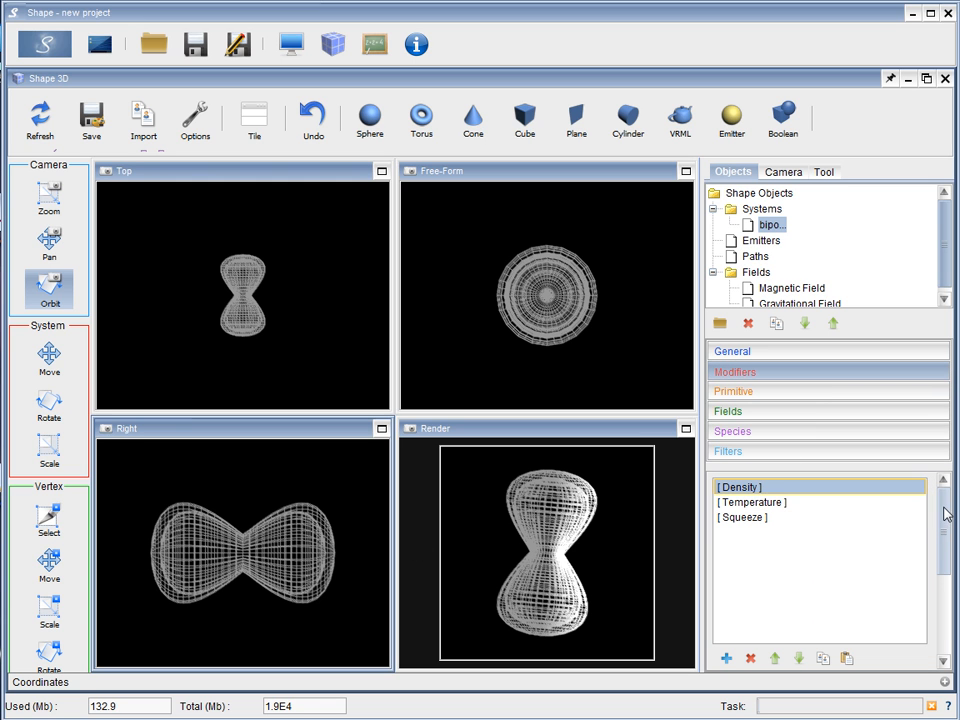
{"action": "scroll", "coordinate": [945, 513], "scroll_direction": "down", "scroll_amount": 5}
{"action": "left_click", "coordinate": [875, 593]}
{"action": "left_click_drag", "start_coordinate": [866, 340], "coordinate": [459, 123]}
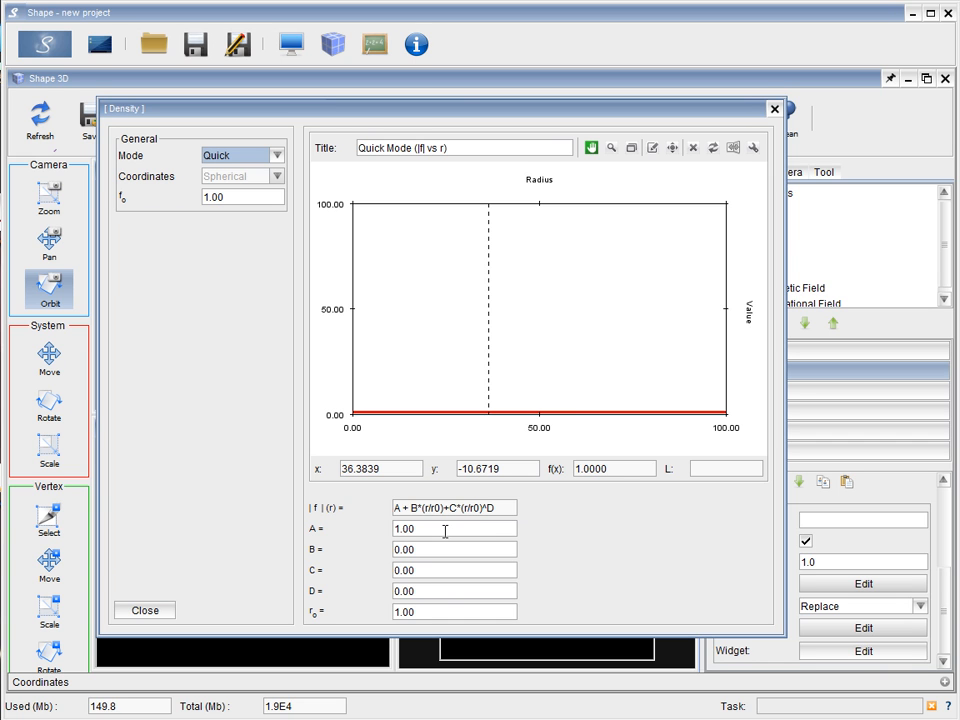
{"action": "left_click_drag", "start_coordinate": [417, 528], "coordinate": [387, 532]}
{"action": "type", "text": "0"}
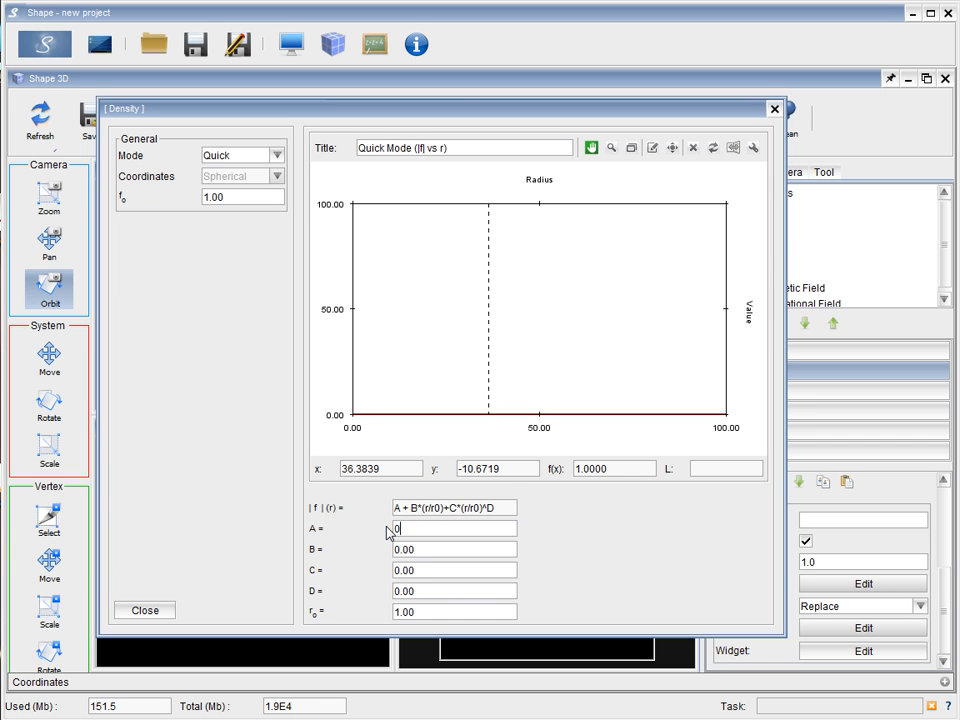
{"action": "left_click_drag", "start_coordinate": [421, 613], "coordinate": [369, 620]}
{"action": "type", "text": "1e15"}
- Set the density function's D to -1.5 and C to 1, and close the magnitude editor
{"action": "left_click_drag", "start_coordinate": [422, 590], "coordinate": [388, 592]}
{"action": "type", "text": "-1.5"}
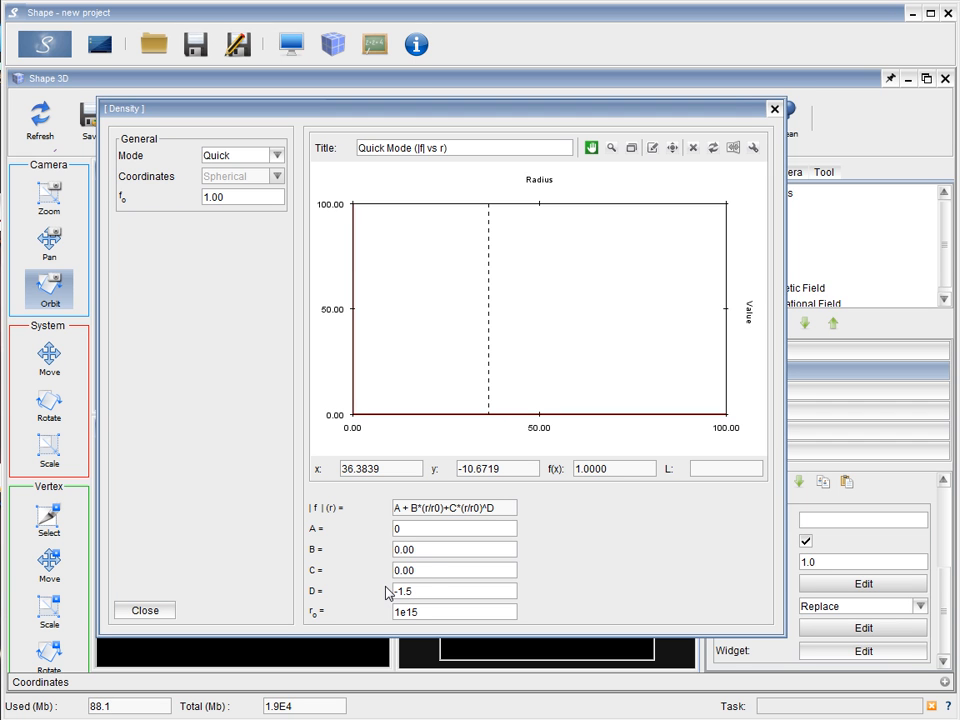
{"action": "left_click_drag", "start_coordinate": [422, 569], "coordinate": [393, 577]}
{"action": "type", "text": "1"}
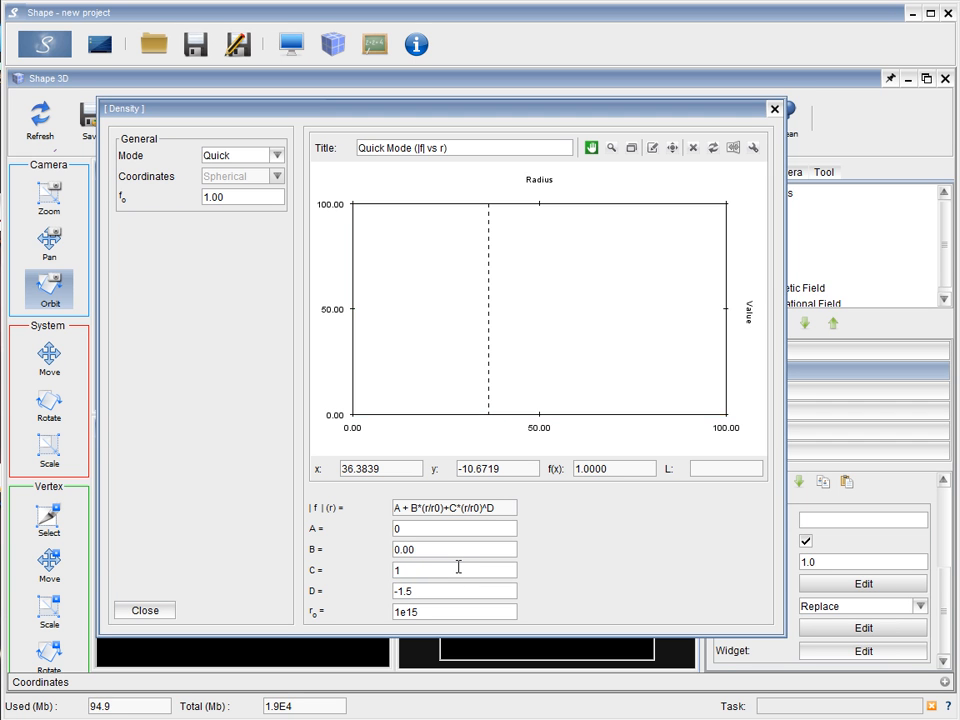
{"action": "left_click", "coordinate": [124, 612]}
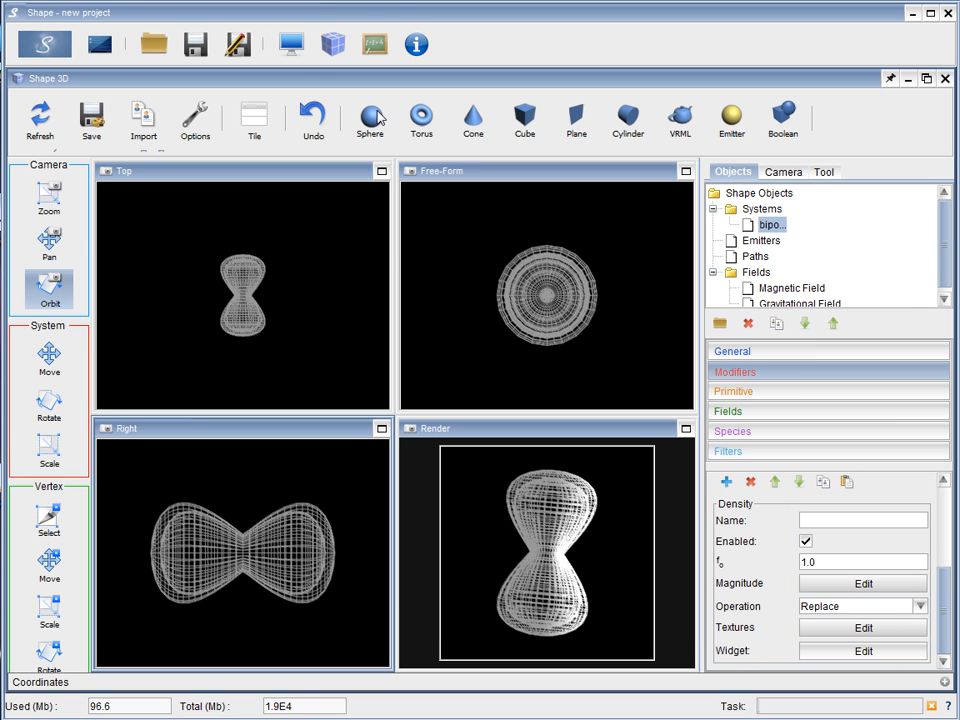
- Switch to the renderer module, render the model and show the render parameters
{"action": "left_click", "coordinate": [293, 45]}
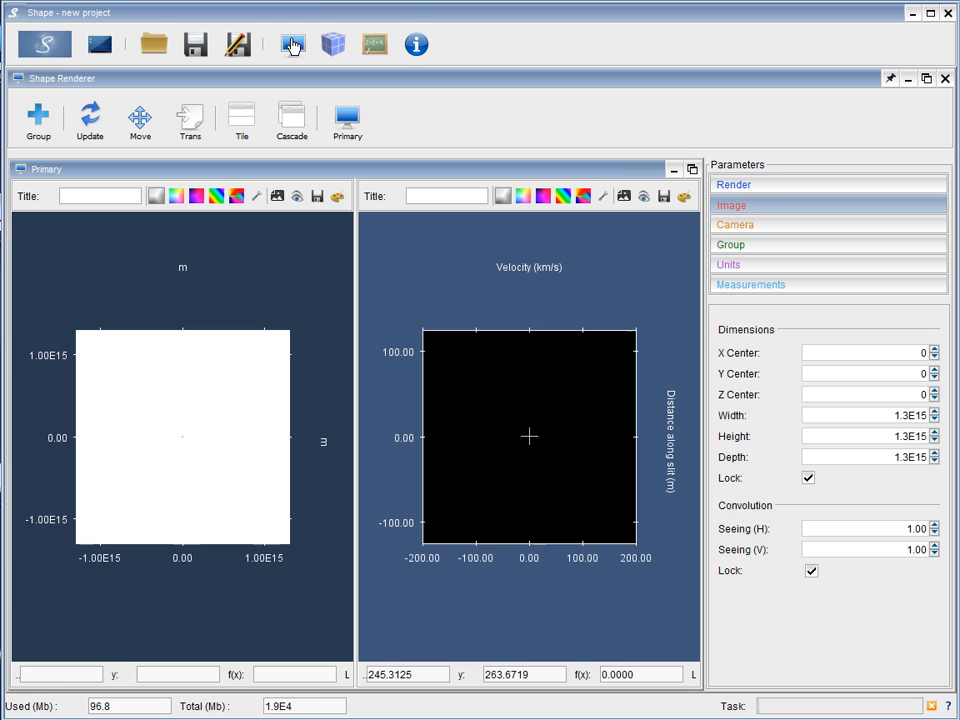
{"action": "left_click", "coordinate": [57, 55]}
{"action": "left_click", "coordinate": [905, 188]}
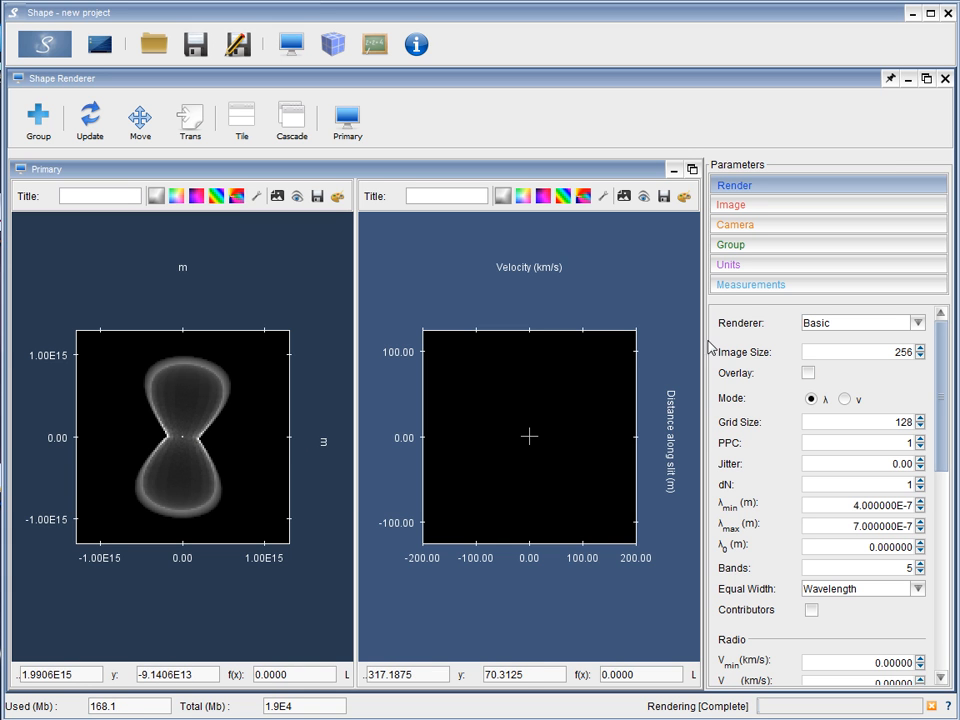
- In the group parameters of the Primary image, set the slit height to 2.6E15
{"action": "left_click", "coordinate": [739, 246]}
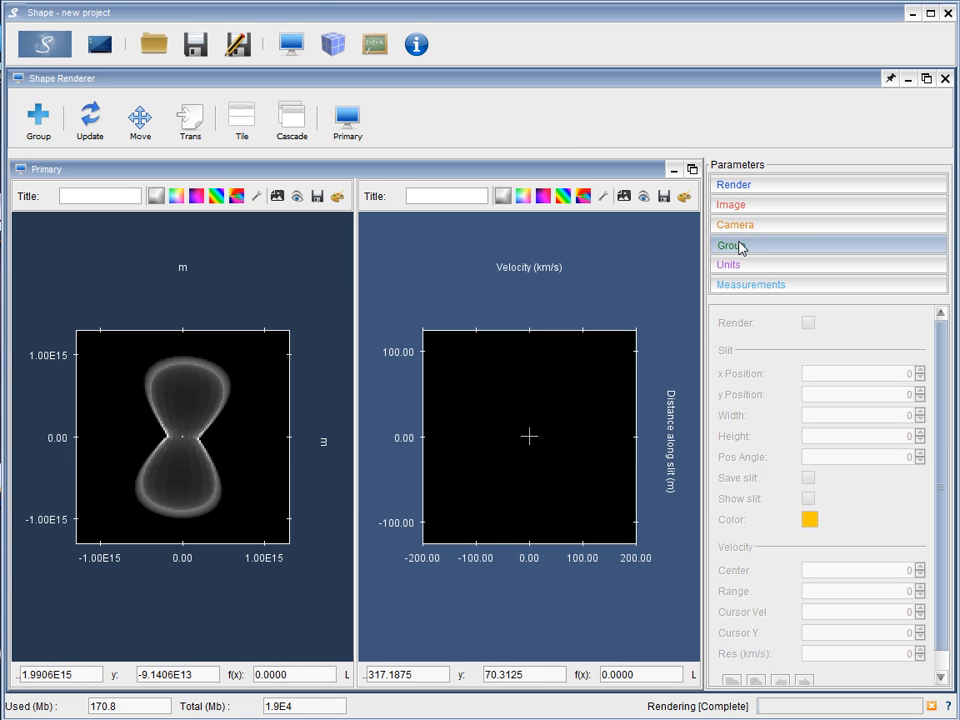
{"action": "left_click", "coordinate": [350, 120]}
{"action": "scroll", "coordinate": [946, 495], "scroll_direction": "down", "scroll_amount": 1}
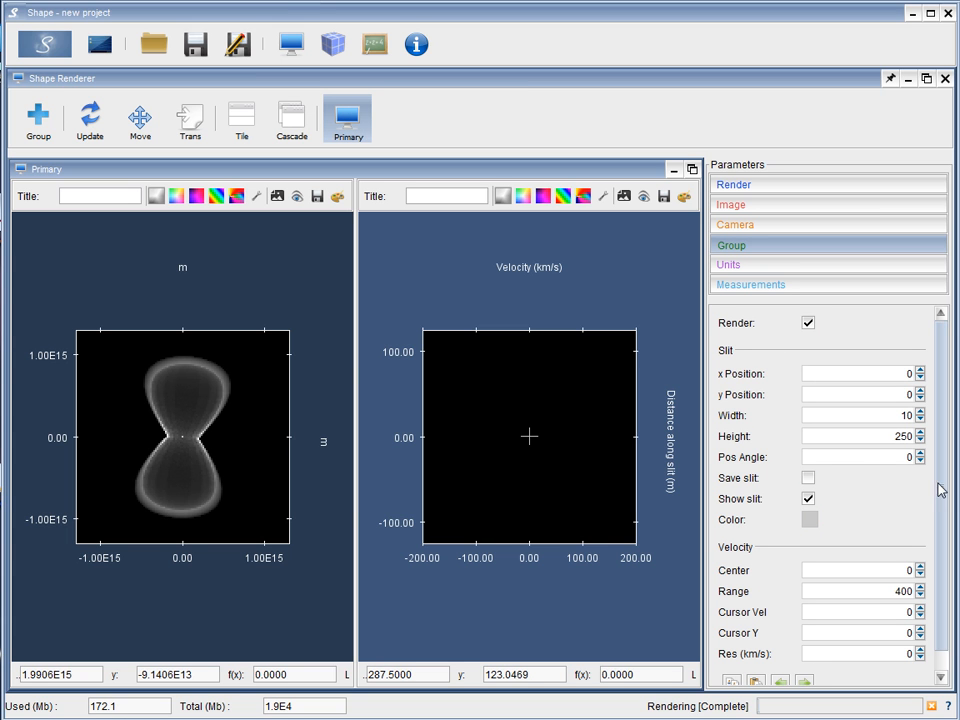
{"action": "scroll", "coordinate": [946, 495], "scroll_direction": "down", "scroll_amount": 1}
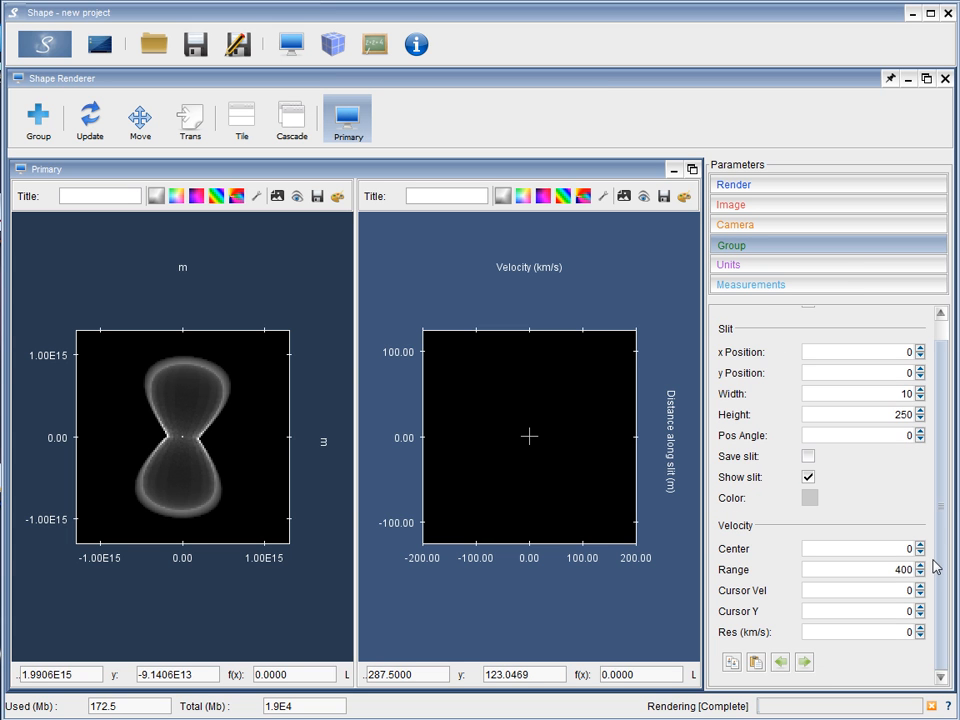
{"action": "double_click", "coordinate": [895, 416]}
{"action": "type", "text": "2.6e15"}
{"action": "key", "text": "Return"}
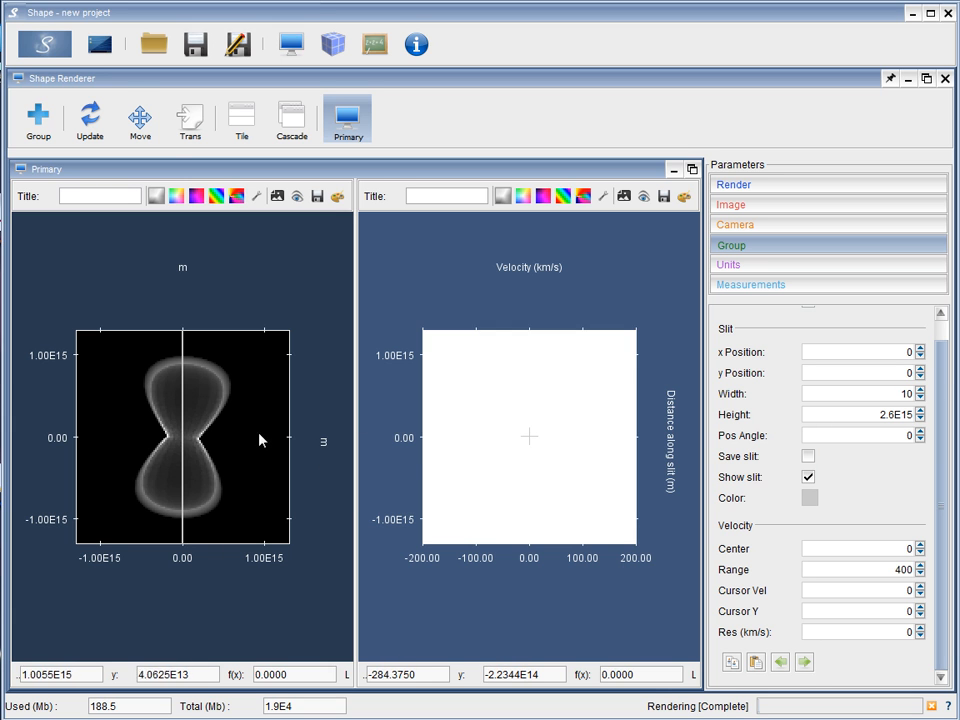
- Widen the slit interactively on the image with the Move tool to about 1.62E14 and render again
{"action": "left_click", "coordinate": [146, 127]}
{"action": "scroll", "coordinate": [202, 457], "scroll_direction": "up", "scroll_amount": 5}
{"action": "scroll", "coordinate": [202, 457], "scroll_direction": "up", "scroll_amount": 3}
{"action": "scroll", "coordinate": [202, 457], "scroll_direction": "down", "scroll_amount": 4}
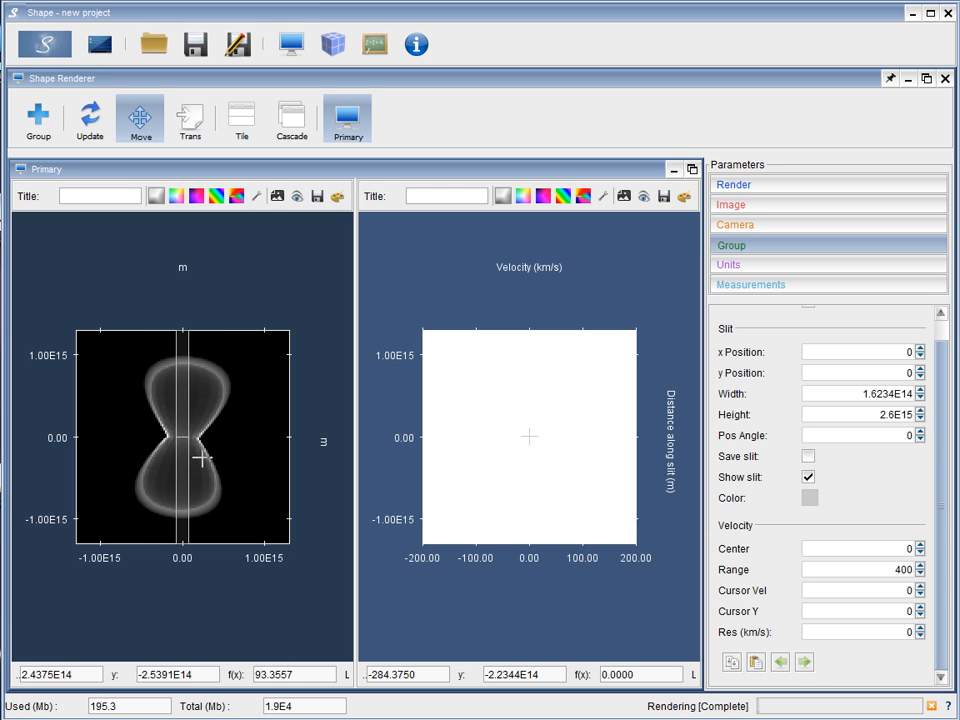
{"action": "left_click", "coordinate": [26, 49]}
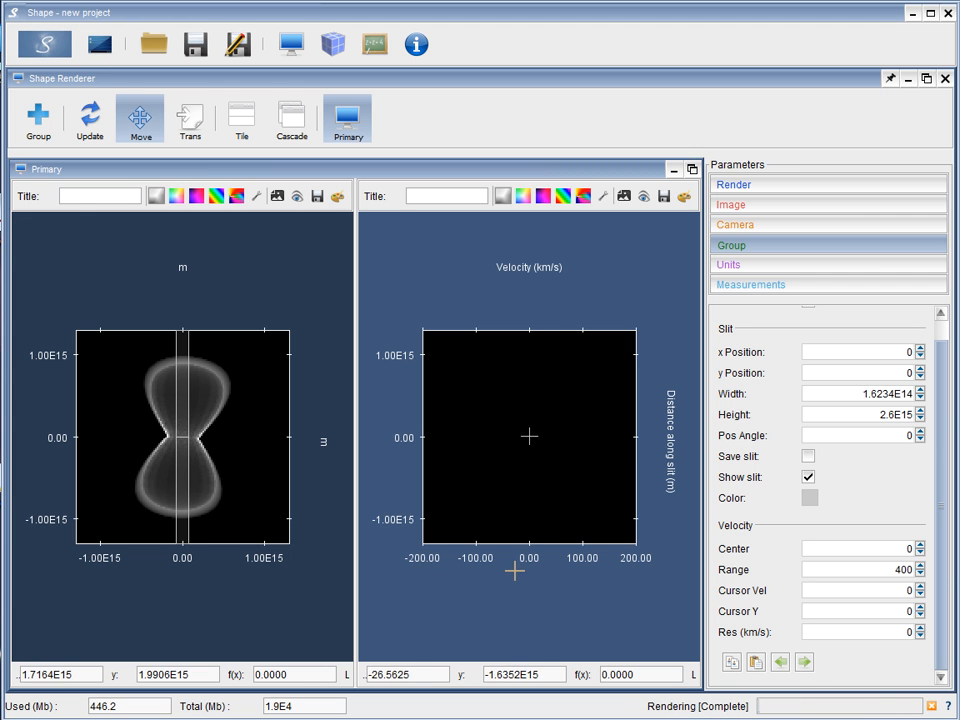
- Return to the 3D module and add a Velocity (km/s) modifier to the bipolar object
{"action": "left_click", "coordinate": [333, 47]}
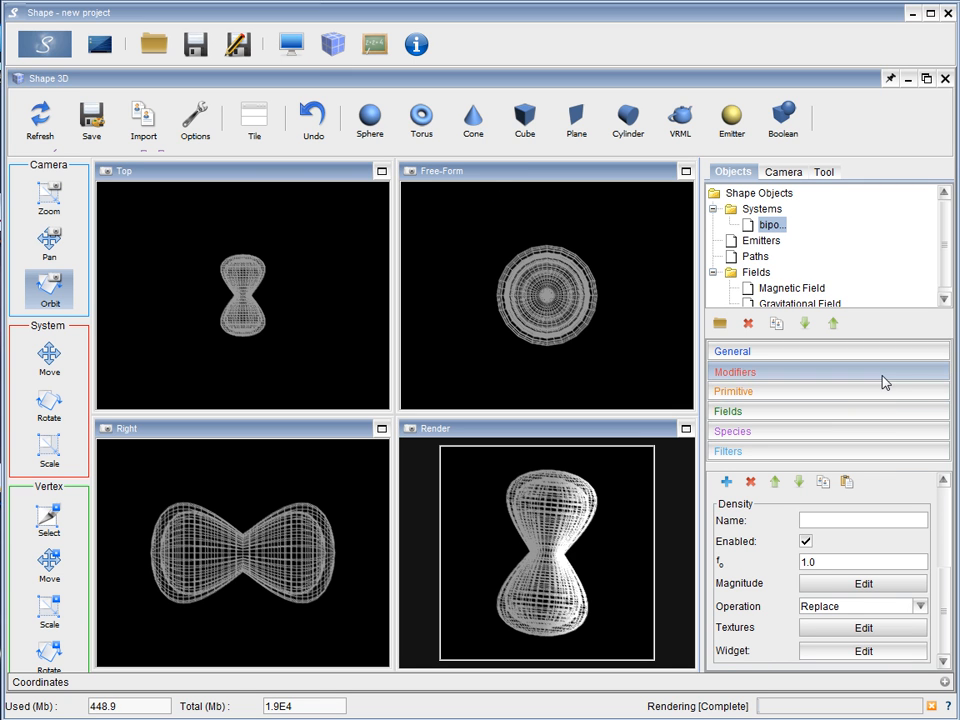
{"action": "left_click", "coordinate": [934, 448]}
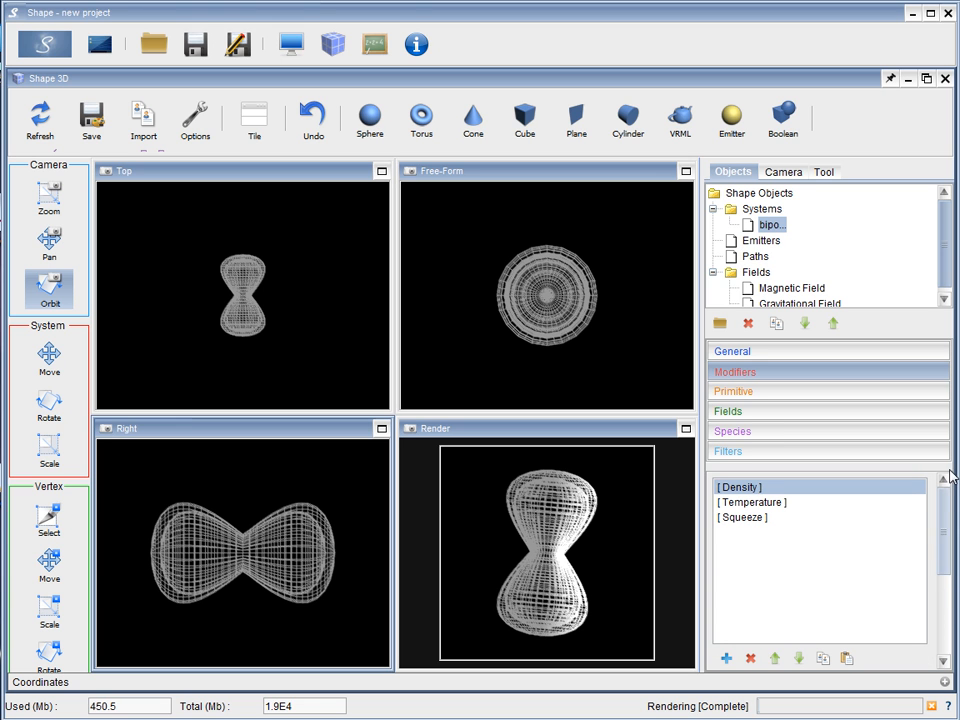
{"action": "left_click", "coordinate": [727, 660]}
{"action": "left_click_drag", "start_coordinate": [899, 626], "coordinate": [897, 690]}
{"action": "left_click_drag", "start_coordinate": [846, 568], "coordinate": [836, 439]}
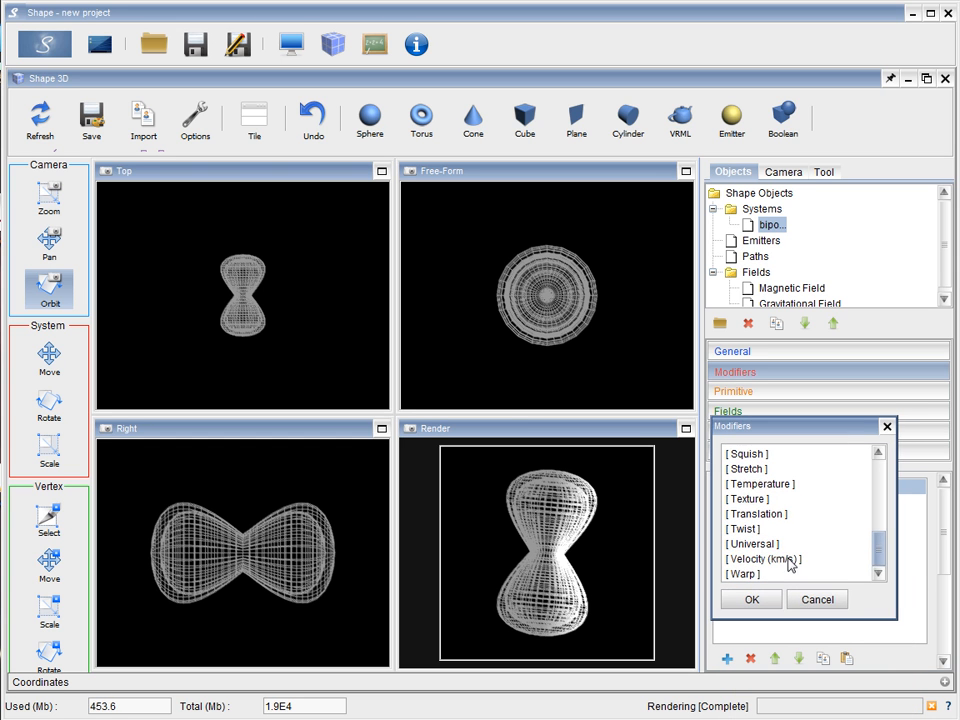
{"action": "left_click", "coordinate": [790, 559]}
{"action": "left_click", "coordinate": [745, 600]}
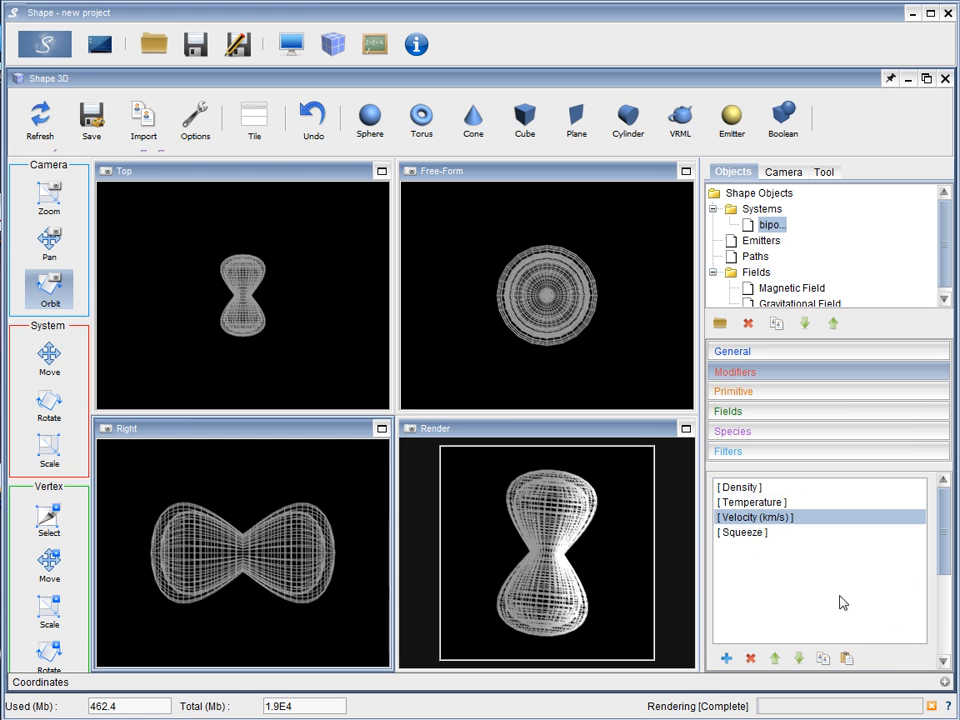
- In the Velocity modifier's magnitude function, set r0 to 1e15 and B to 10, and close the editor
{"action": "scroll", "coordinate": [936, 611], "scroll_direction": "down", "scroll_amount": 5}
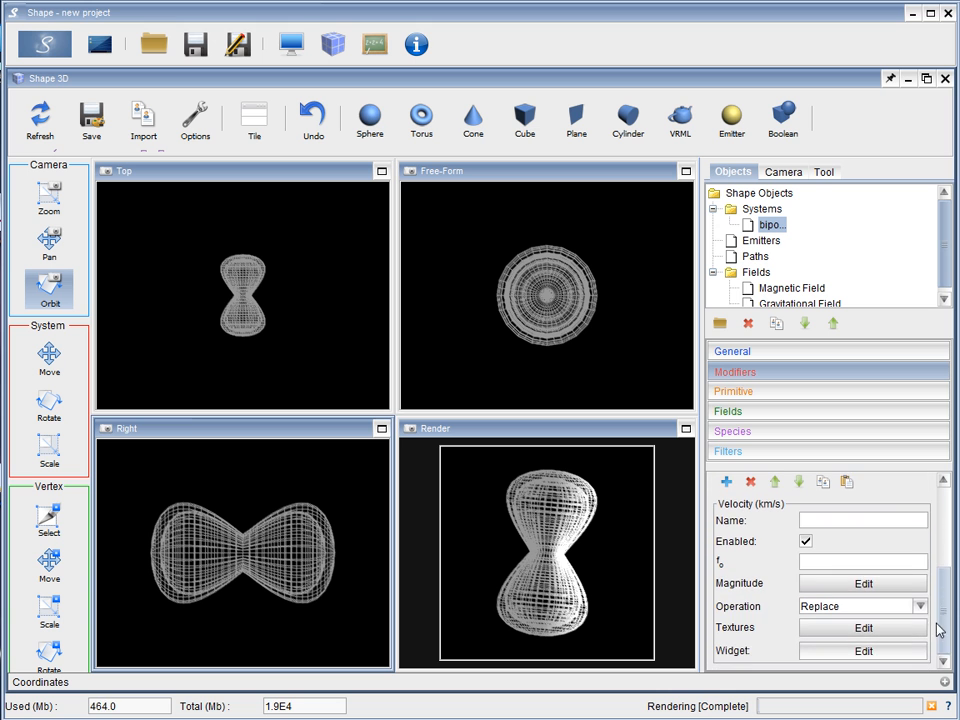
{"action": "left_click", "coordinate": [821, 586]}
{"action": "left_click_drag", "start_coordinate": [840, 325], "coordinate": [425, 88]}
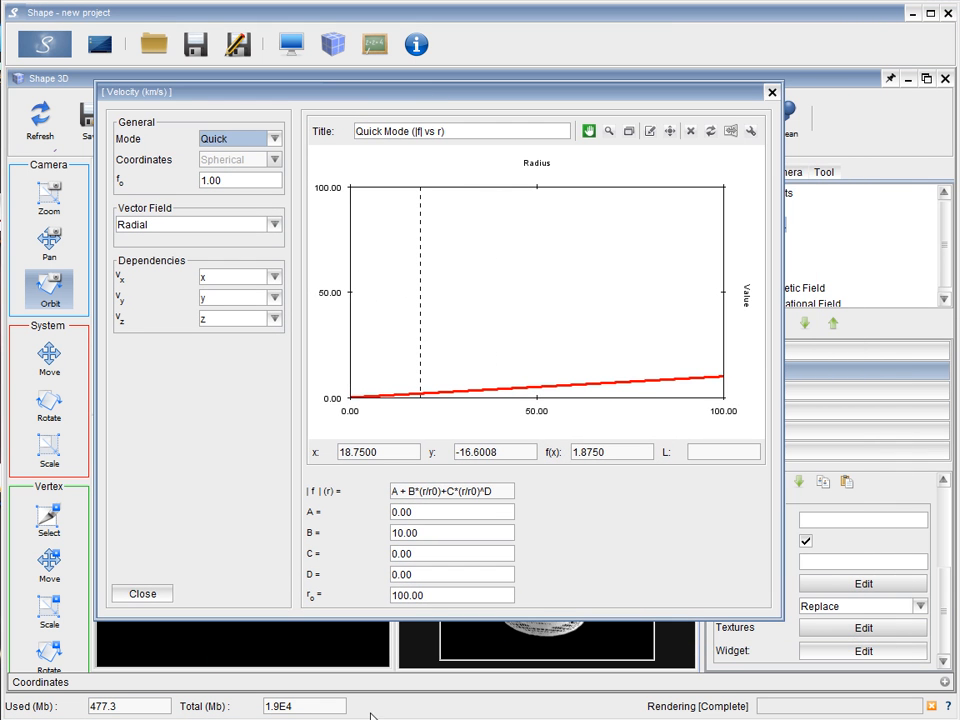
{"action": "double_click", "coordinate": [433, 594]}
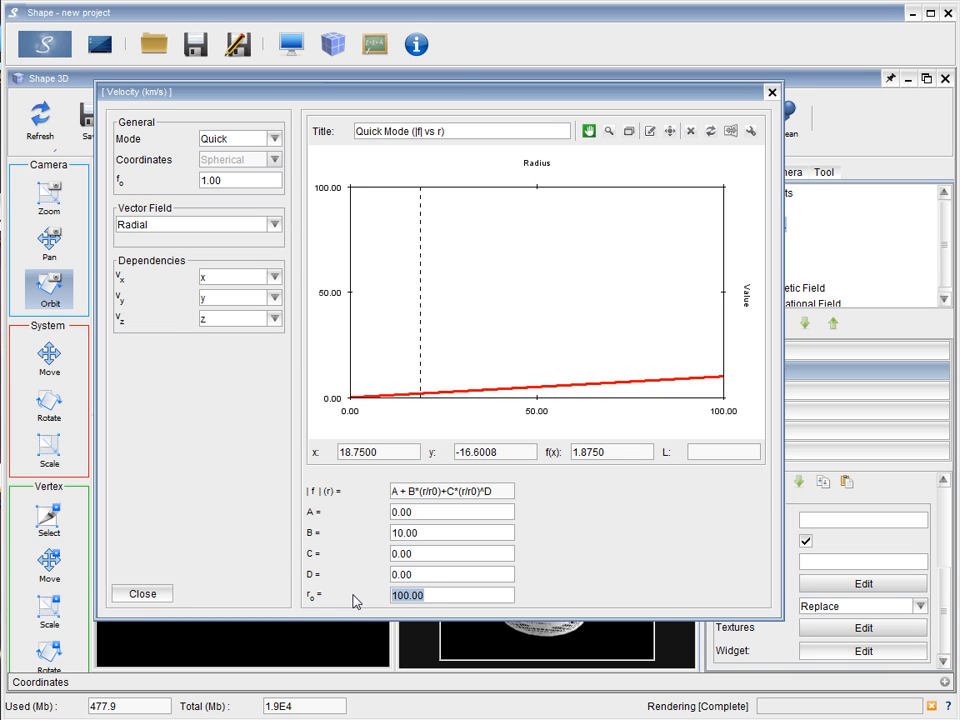
{"action": "type", "text": "1e15"}
{"action": "key", "text": "Return"}
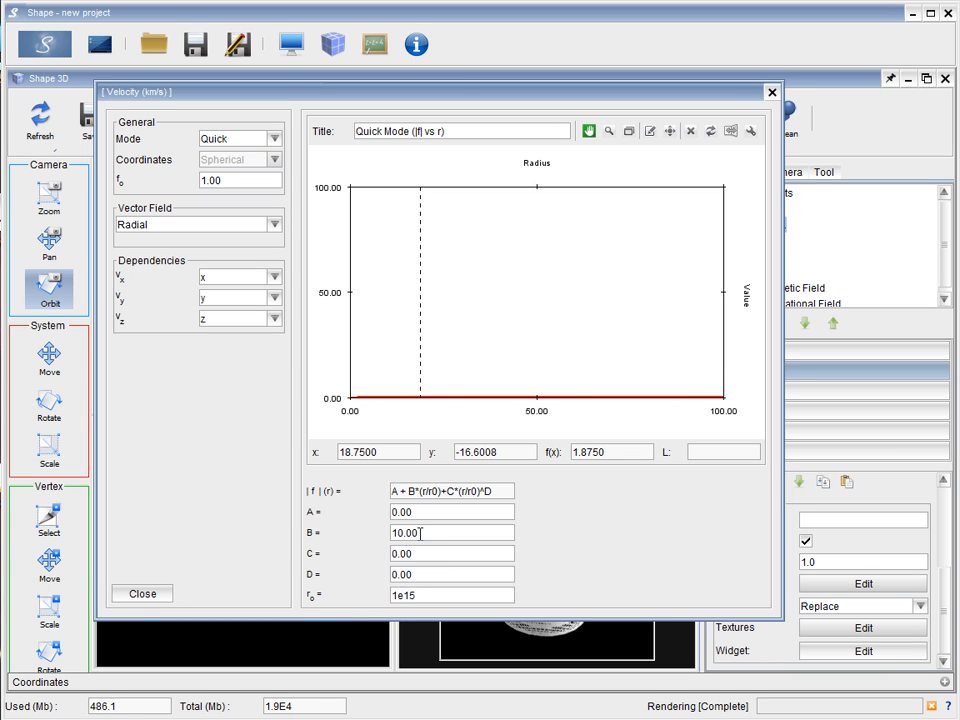
{"action": "double_click", "coordinate": [426, 532]}
{"action": "type", "text": "10"}
{"action": "left_click", "coordinate": [142, 594]}
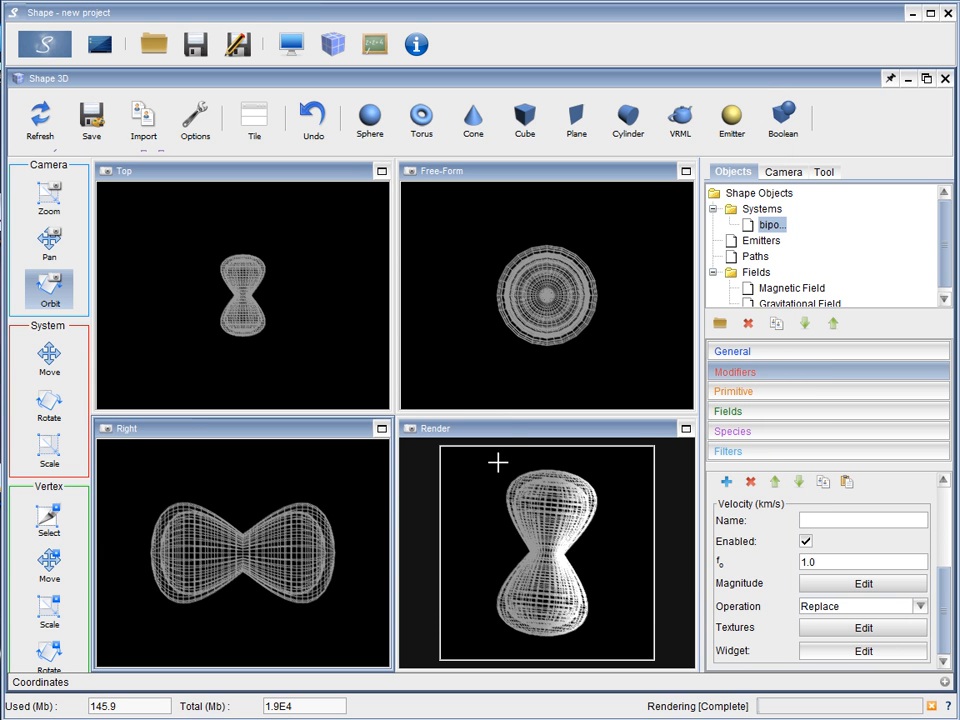
- Switch to the Render module, set the Primary group's velocity resolution to 10 km/s, and render the image and position-velocity diagram
{"action": "left_click", "coordinate": [291, 43]}
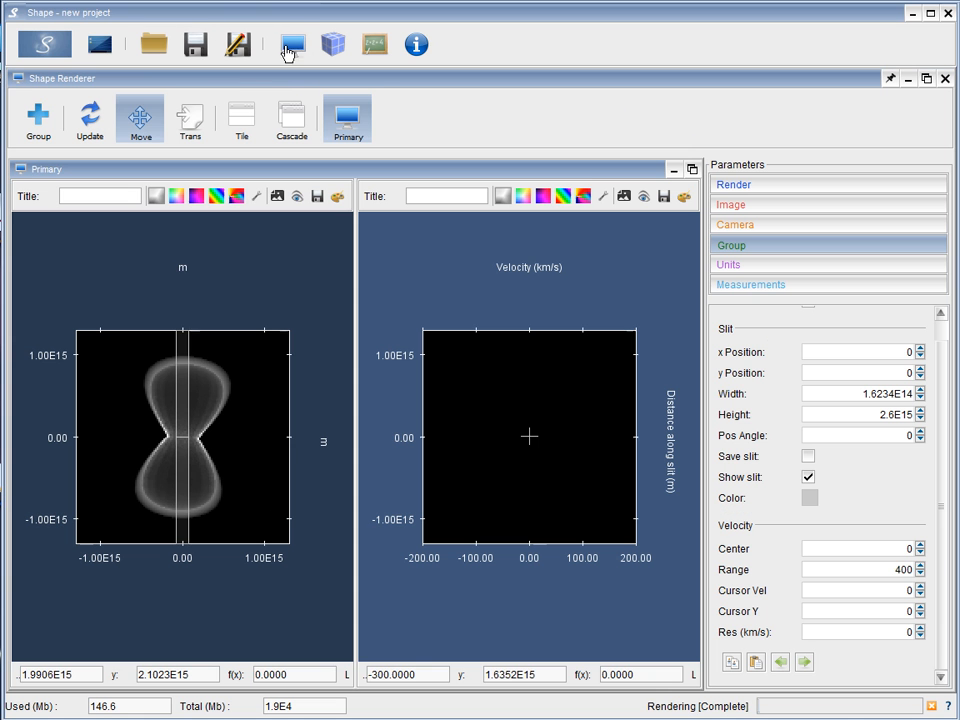
{"action": "left_click", "coordinate": [46, 47]}
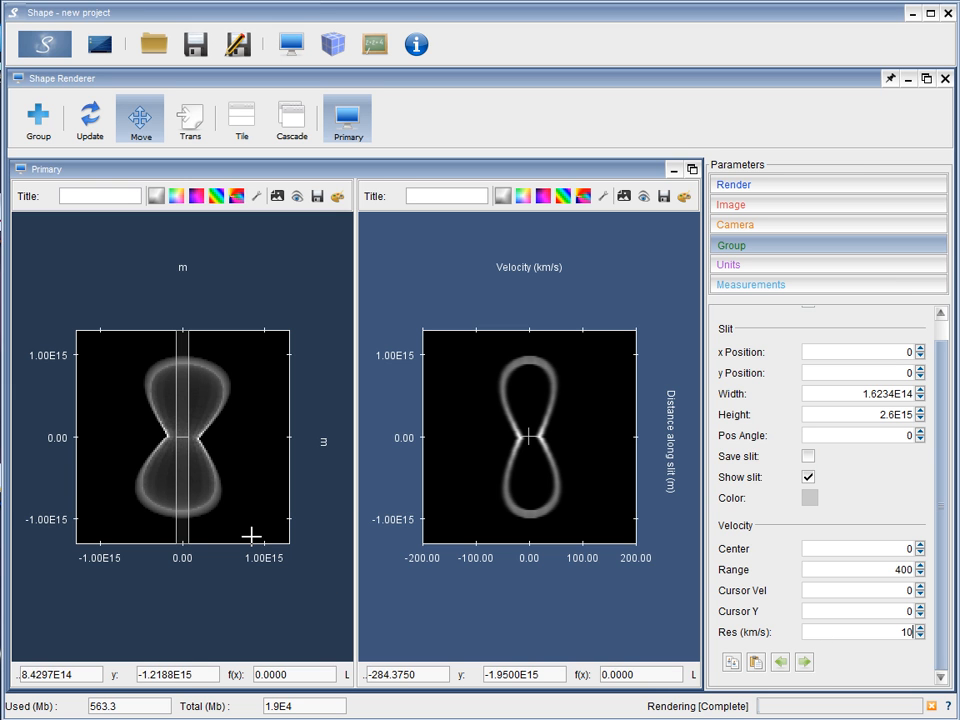
- In the image parameters, set the locked horizontal and vertical convolution seeing to 5E13 and render again
{"action": "left_click", "coordinate": [849, 206]}
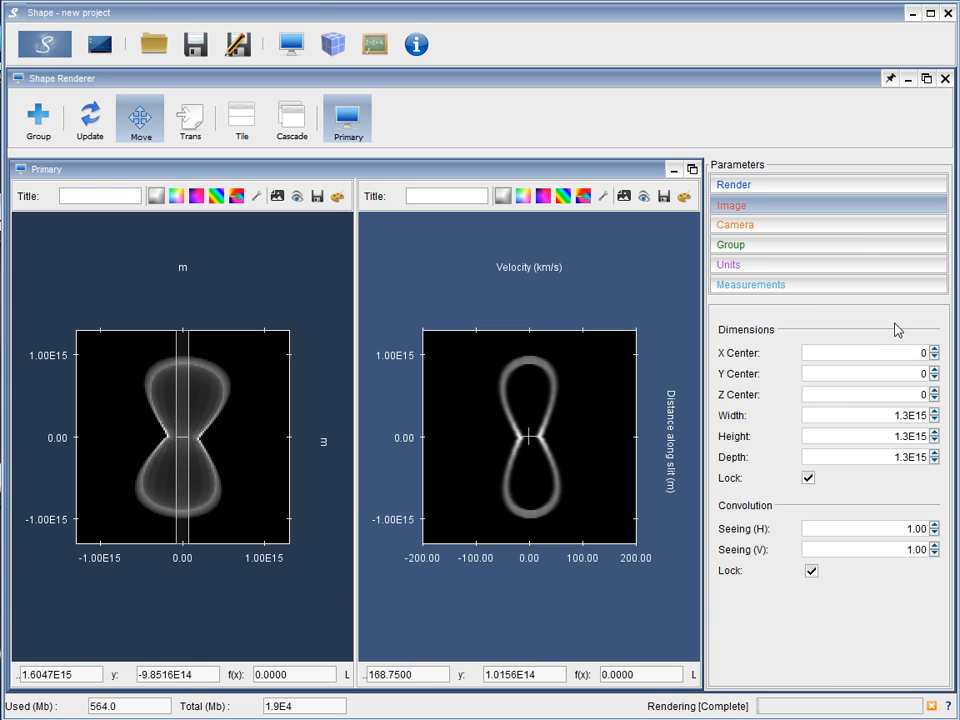
{"action": "left_click", "coordinate": [926, 530]}
{"action": "type", "text": "2e13"}
{"action": "key", "text": "Return"}
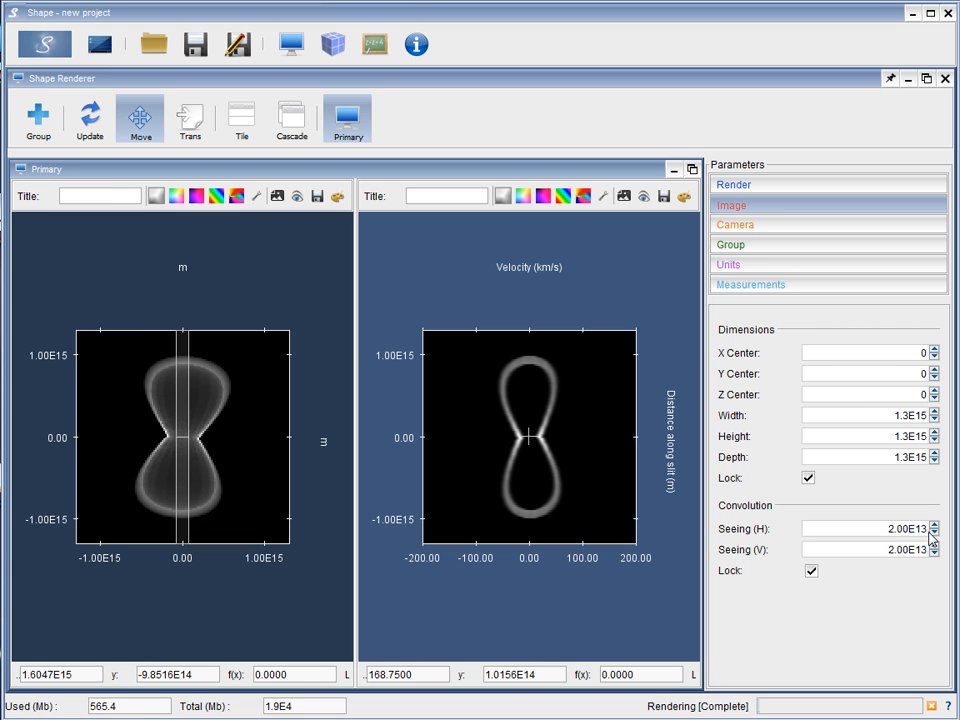
{"action": "left_click_drag", "start_coordinate": [887, 531], "coordinate": [893, 532]}
{"action": "type", "text": "5"}
{"action": "key", "text": "Return"}
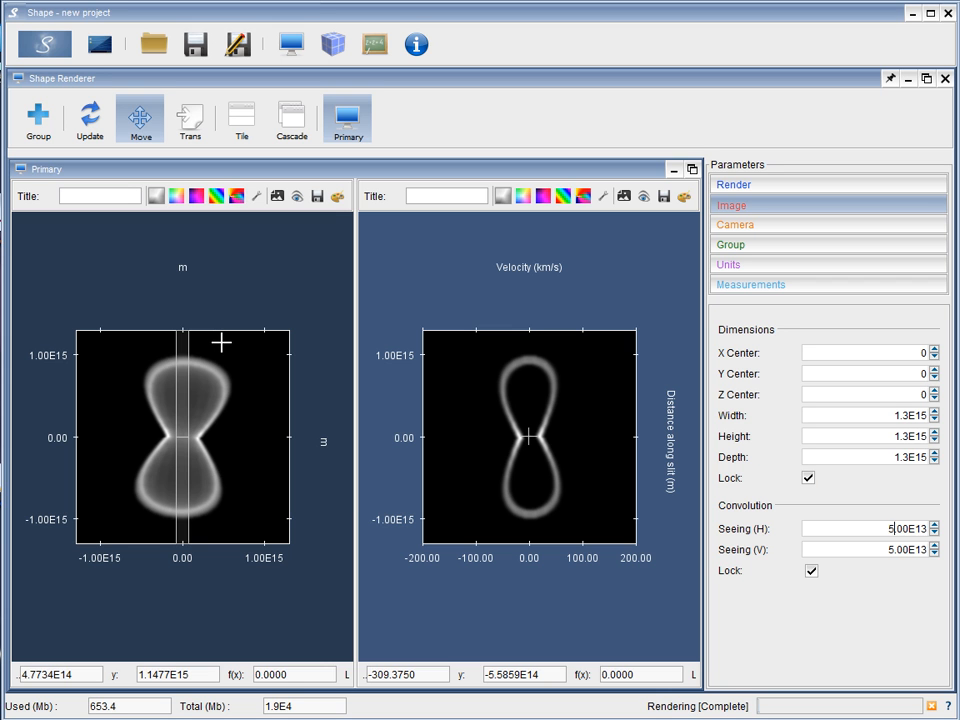
- Inspect the filters applied to the rendered image, including the Scale filter, and close the image adjustment dialog
{"action": "left_click", "coordinate": [338, 199]}
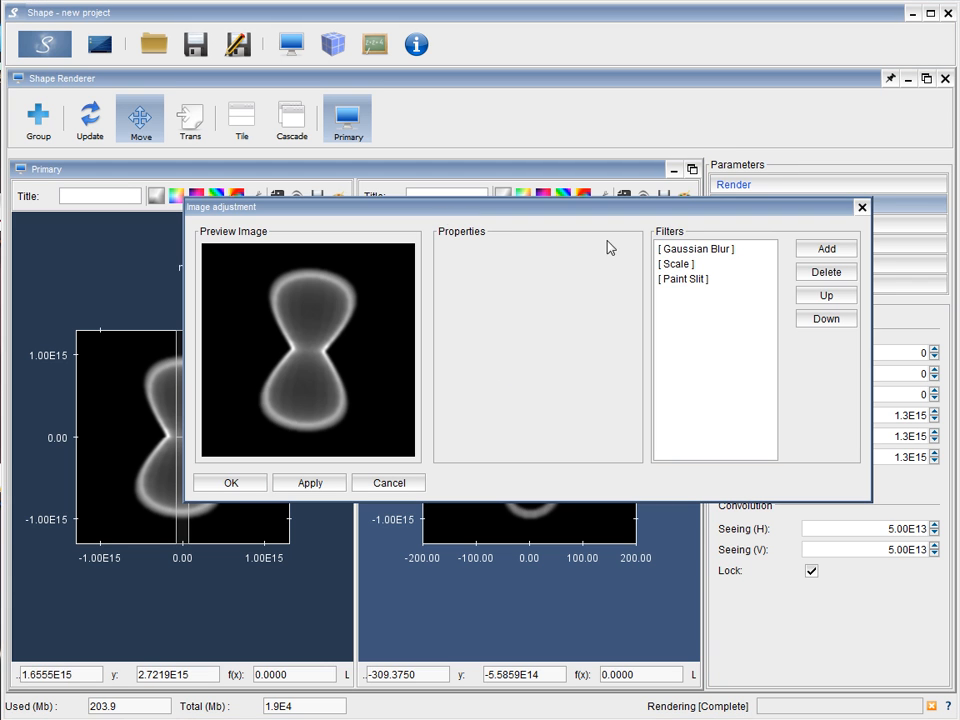
{"action": "left_click", "coordinate": [677, 264]}
{"action": "left_click", "coordinate": [860, 209]}
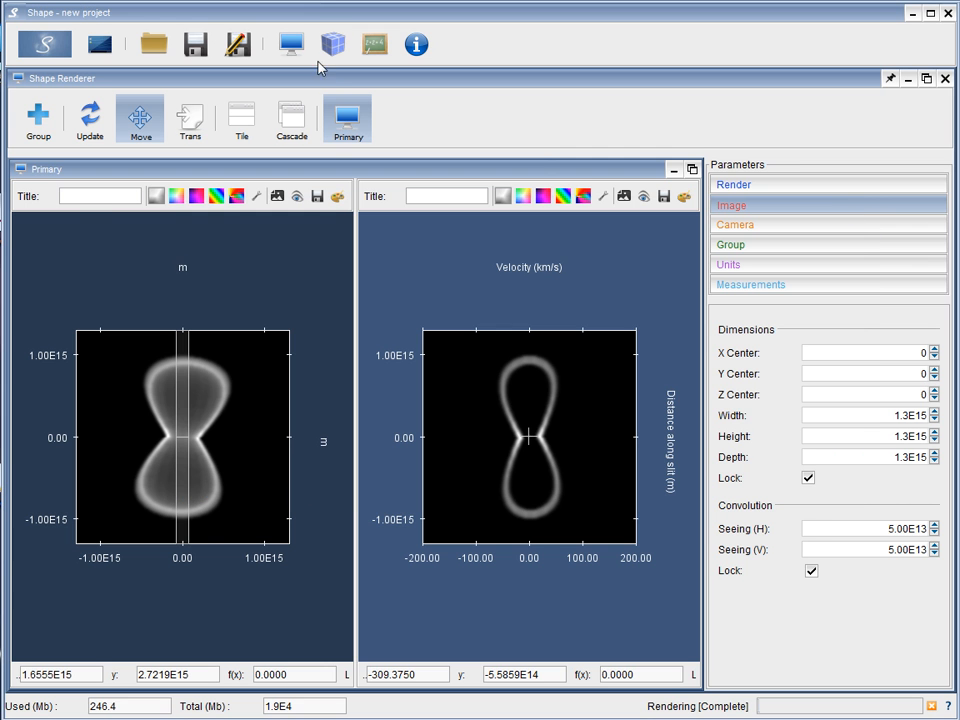
- In the 3D module, set exponent D of the Density modifier's magnitude function to -2, and return to the renderer to render again
{"action": "left_click", "coordinate": [332, 43]}
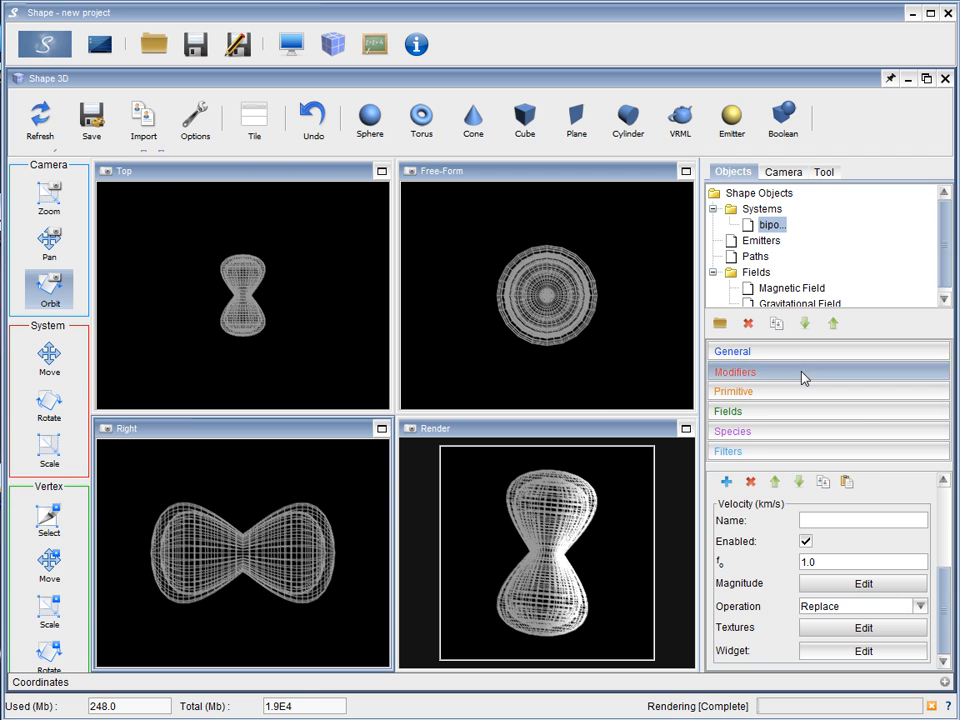
{"action": "mouse_move", "coordinate": [945, 608]}
{"action": "left_mouse_down"}
{"action": "mouse_move", "coordinate": [952, 487]}
{"action": "mouse_move", "coordinate": [945, 611]}
{"action": "left_mouse_up"}
{"action": "left_click", "coordinate": [745, 487]}
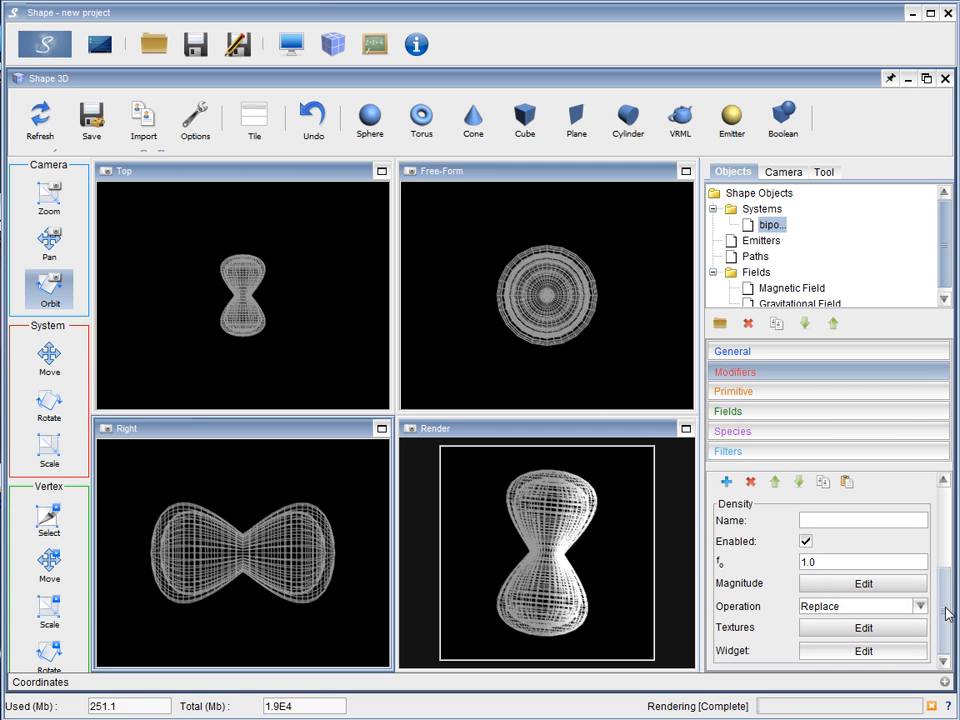
{"action": "left_click", "coordinate": [828, 581]}
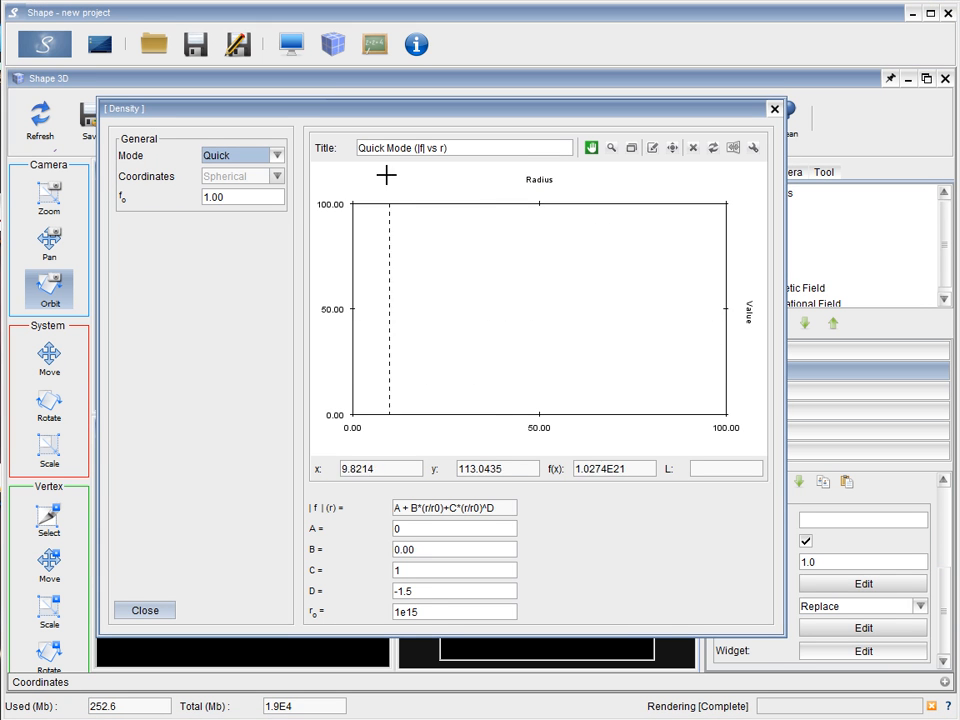
{"action": "left_click_drag", "start_coordinate": [422, 594], "coordinate": [404, 591]}
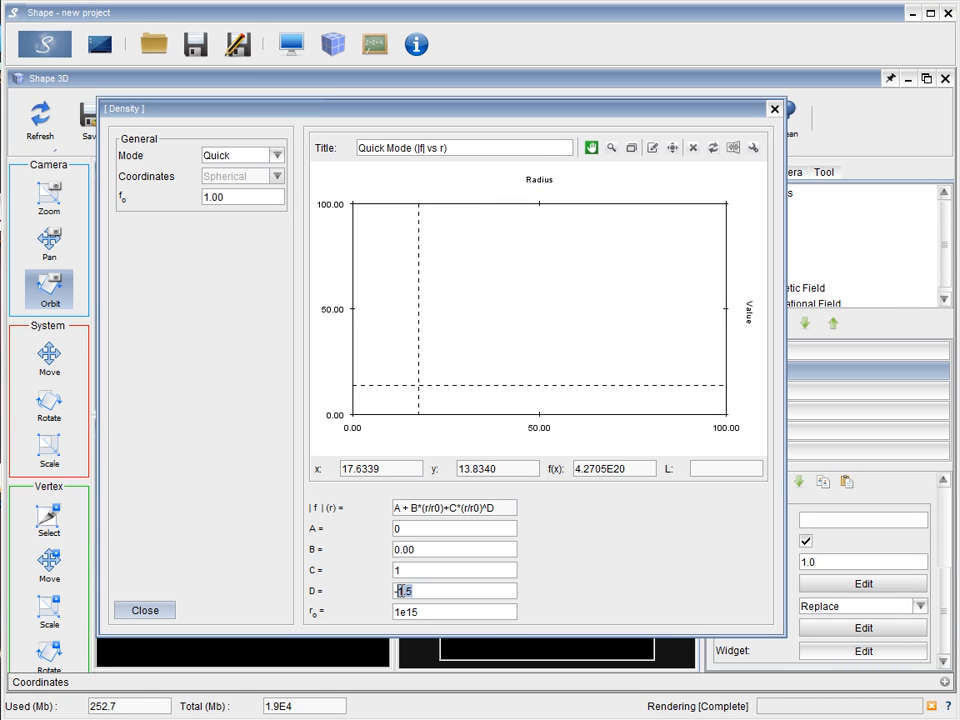
{"action": "type", "text": "2"}
{"action": "left_click", "coordinate": [160, 609]}
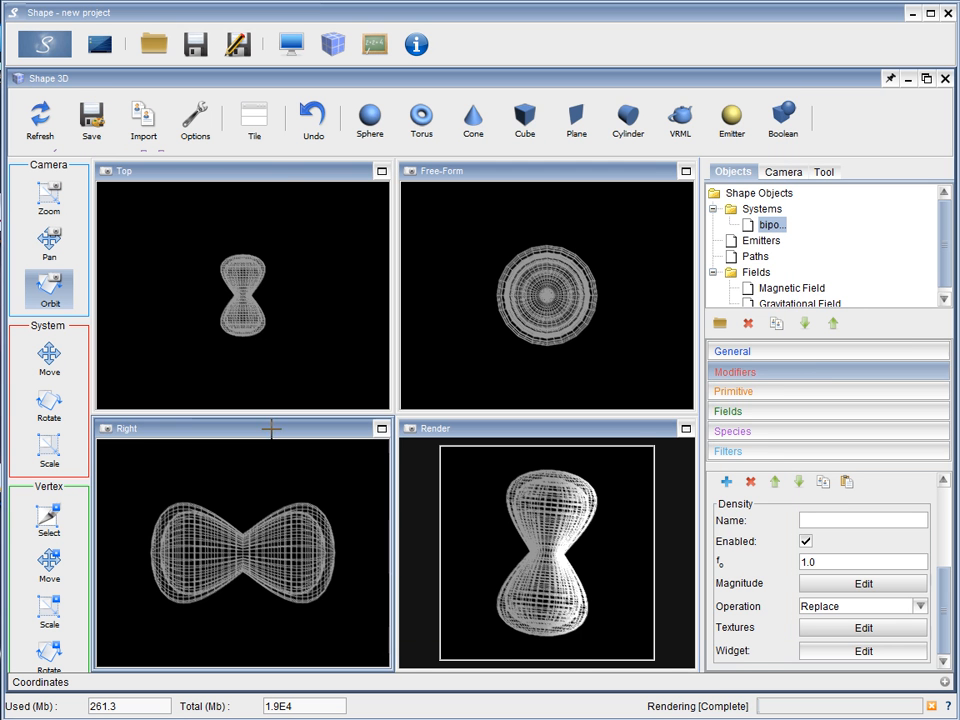
{"action": "left_click", "coordinate": [291, 43]}
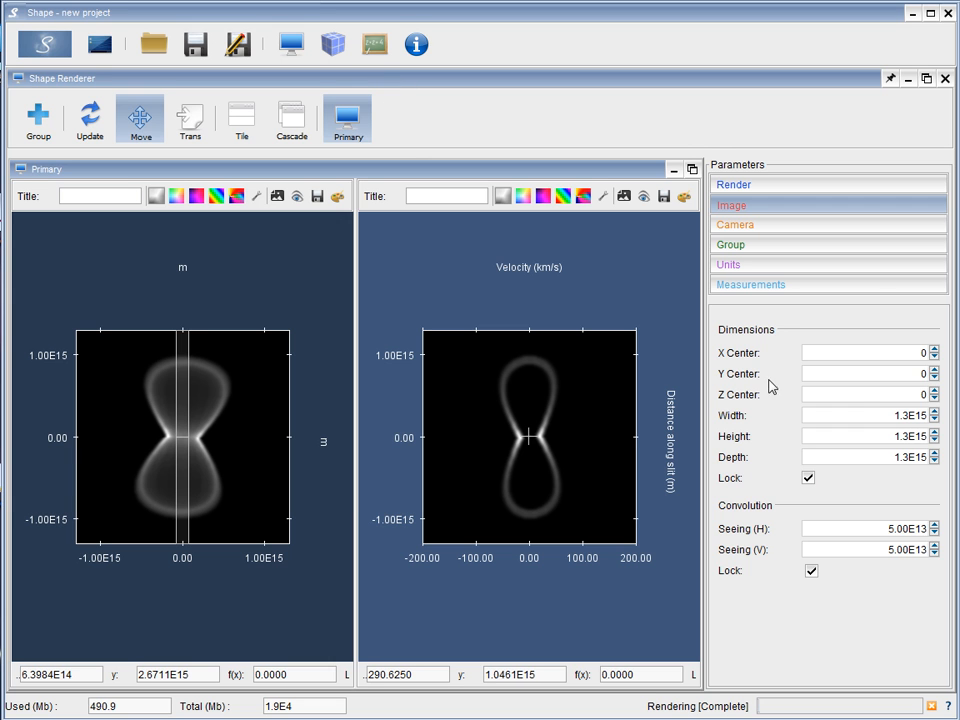
- Change the renderer in the render parameters to Physical
{"action": "left_click", "coordinate": [866, 188]}
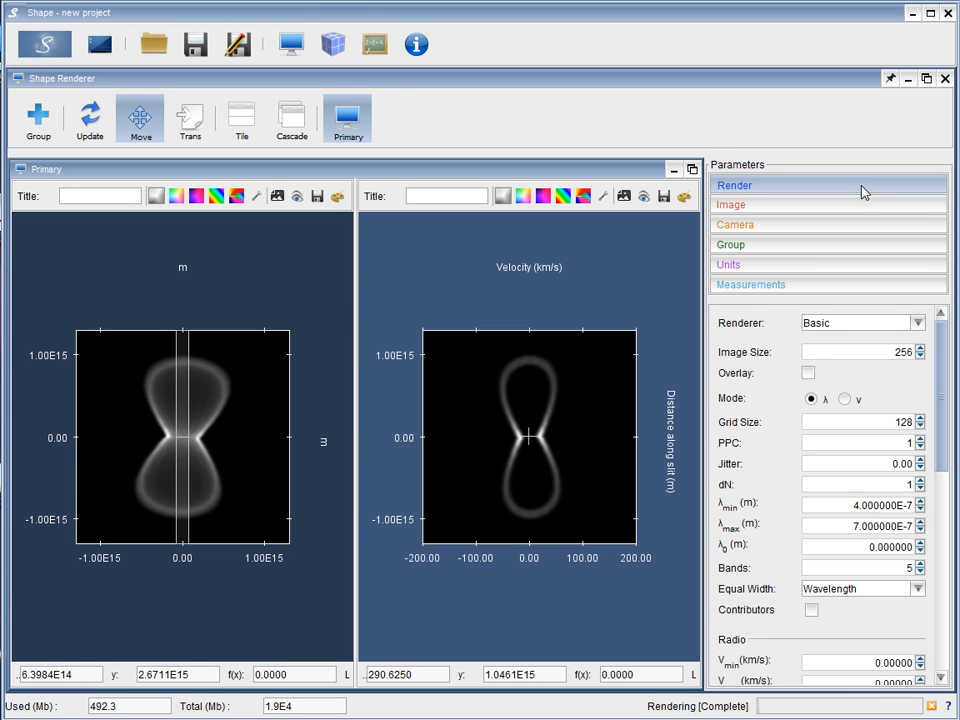
{"action": "left_click", "coordinate": [917, 323]}
{"action": "left_click", "coordinate": [872, 355]}
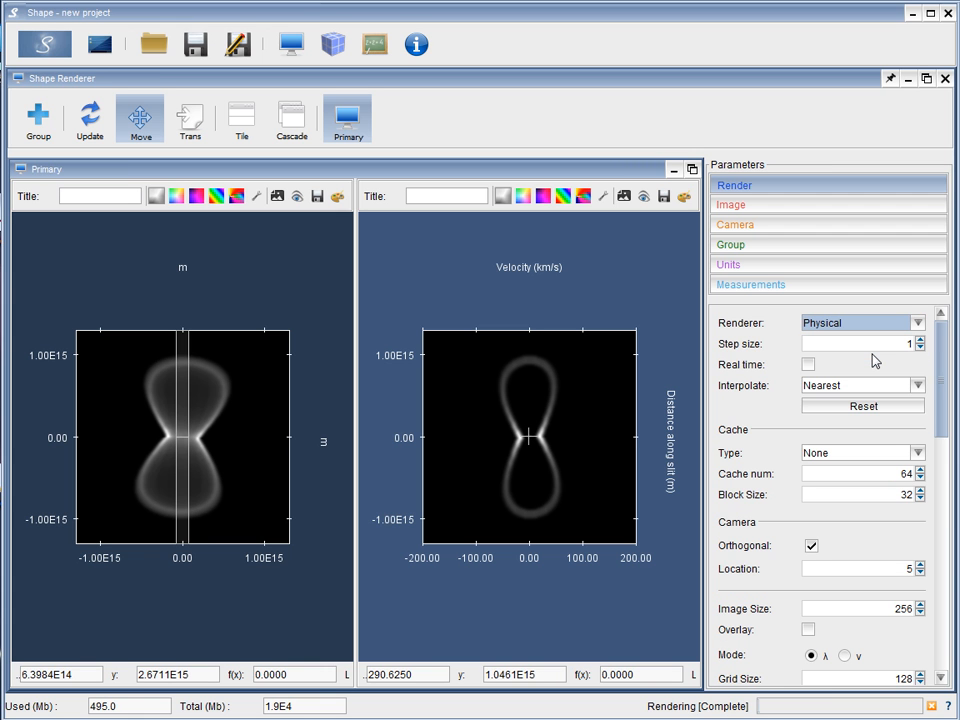
- Enter 5.008-7 as the central wavelength λ0 in the render parameters
{"action": "left_click_drag", "start_coordinate": [939, 399], "coordinate": [937, 490]}
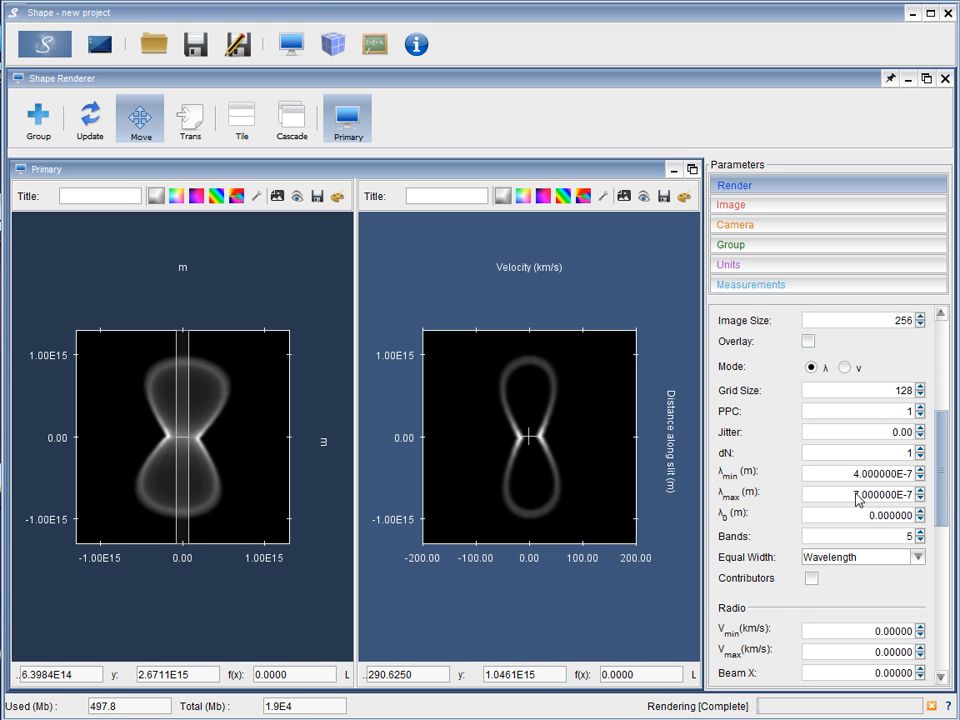
{"action": "left_click_drag", "start_coordinate": [861, 517], "coordinate": [915, 520]}
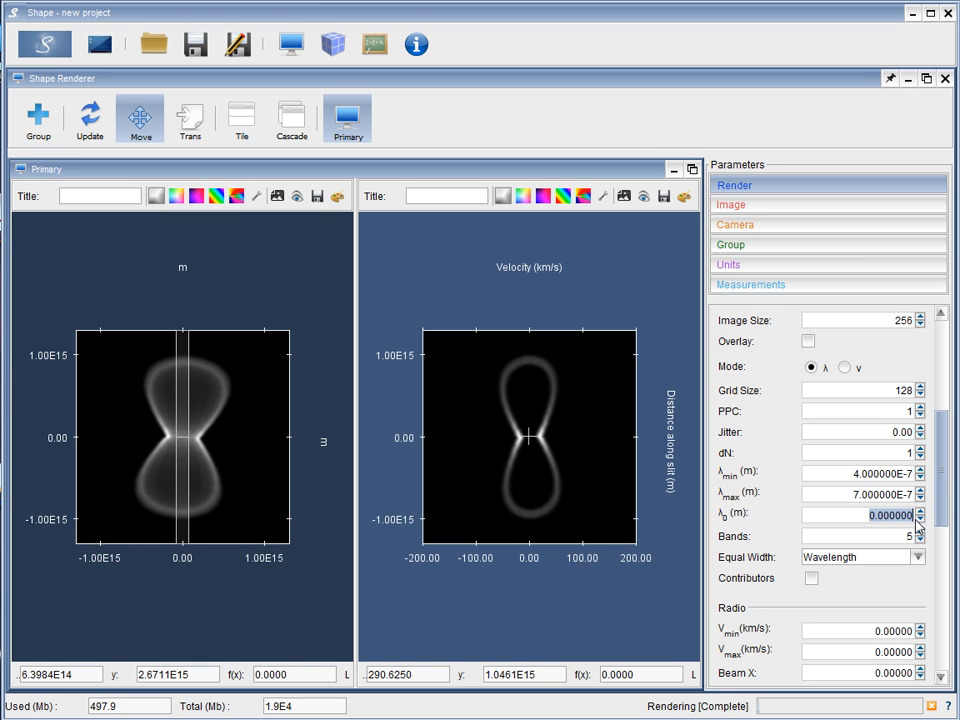
{"action": "type", "text": "5.008"}
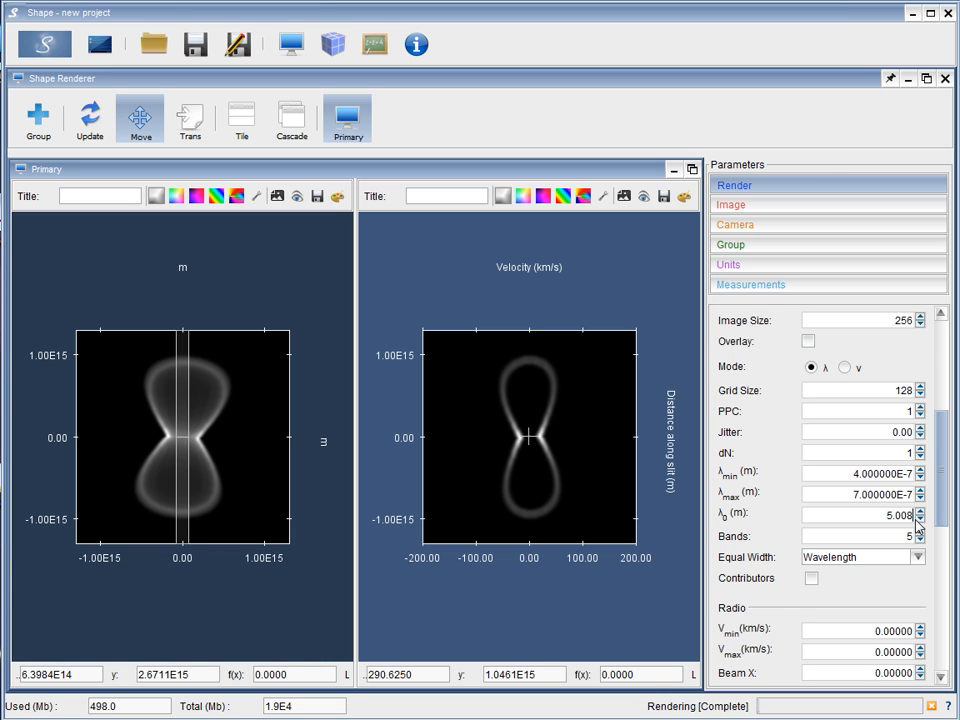
{"action": "type", "text": "-7"}
- Enter 5.01-7 as the maximum wavelength and 5.050000E-7 as the minimum wavelength for the physical renderer
{"action": "left_click_drag", "start_coordinate": [852, 495], "coordinate": [918, 503]}
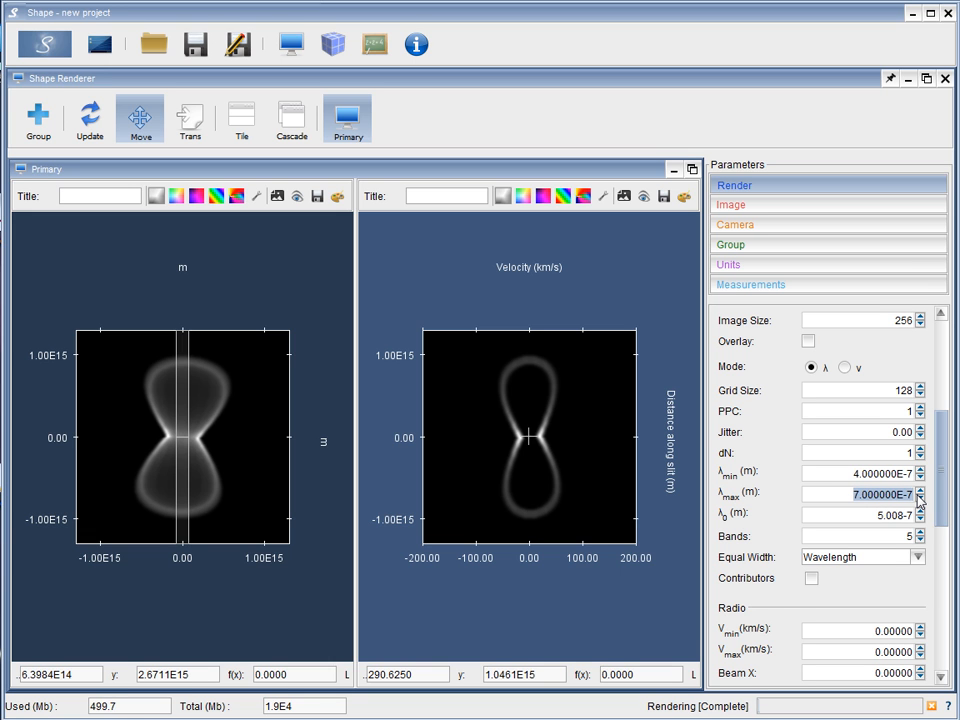
{"action": "type", "text": "5.01"}
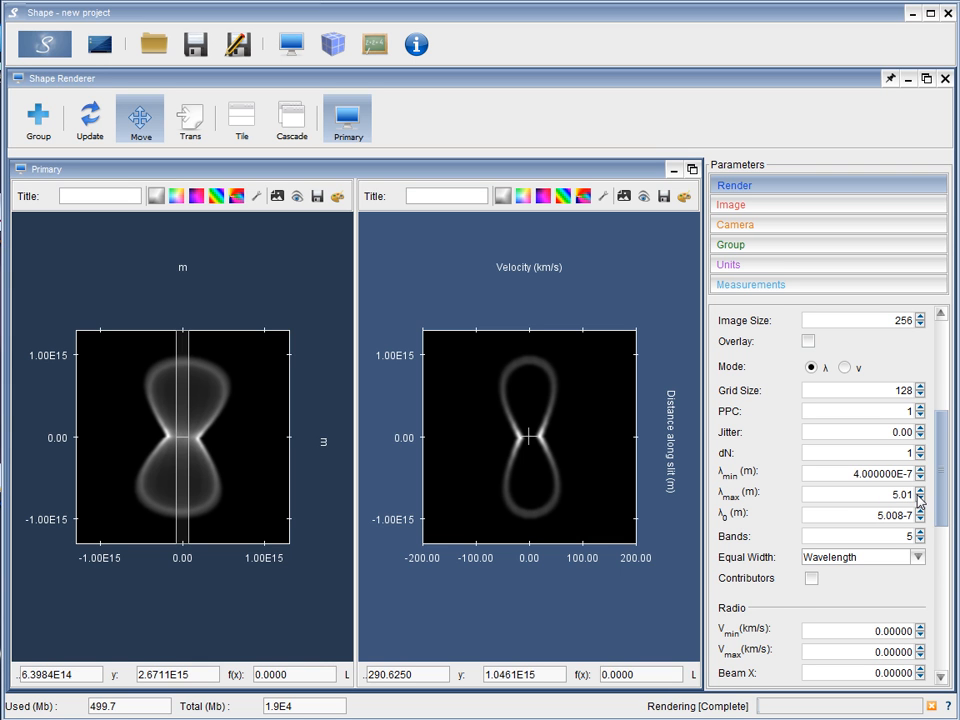
{"action": "type", "text": "-7"}
{"action": "left_click_drag", "start_coordinate": [853, 474], "coordinate": [896, 476]}
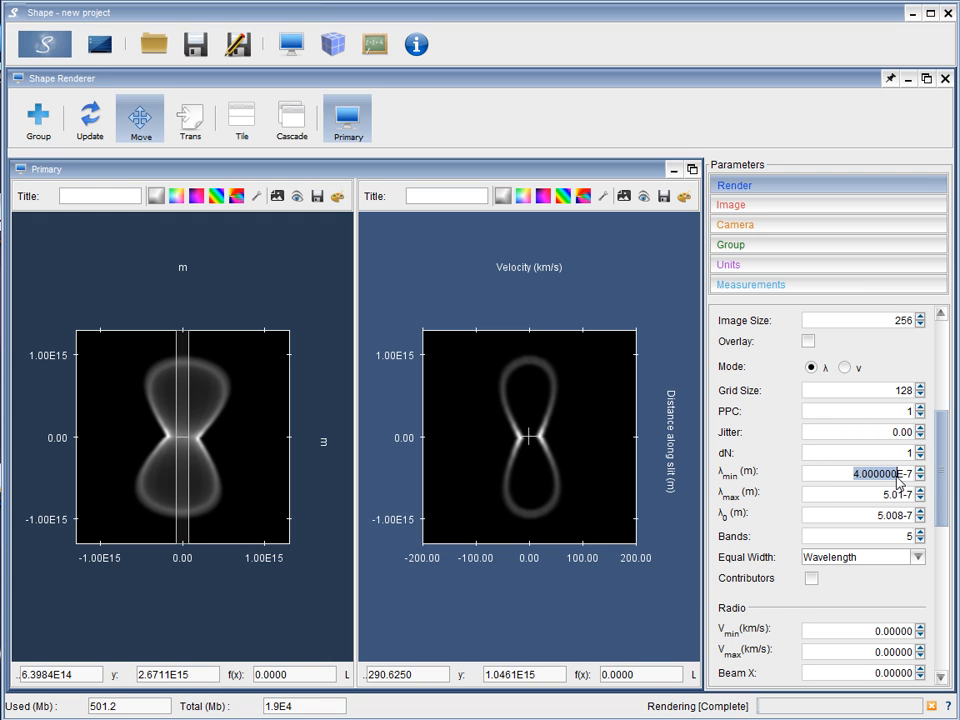
{"action": "type", "text": "5.050000"}
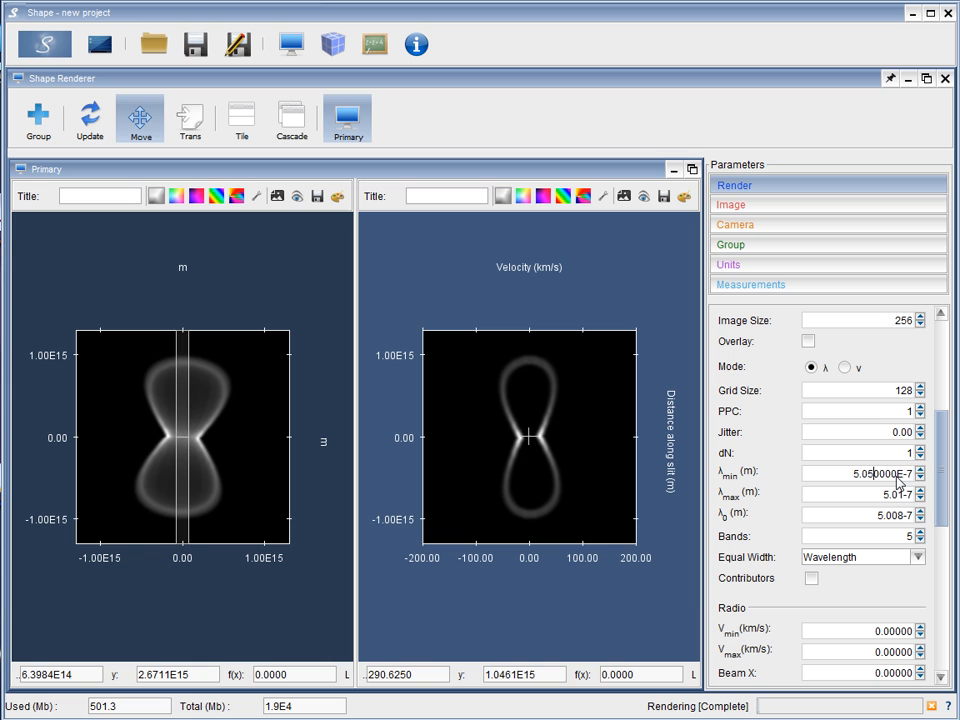
- Open the Physics module and add a Custom species
{"action": "left_click", "coordinate": [374, 46]}
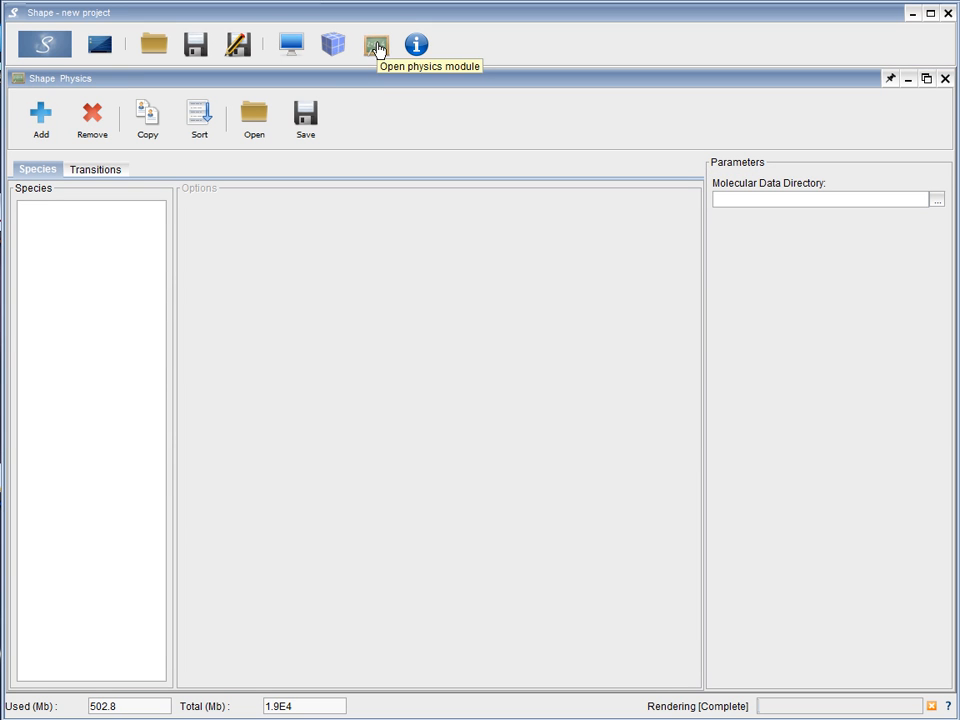
{"action": "left_click", "coordinate": [42, 122]}
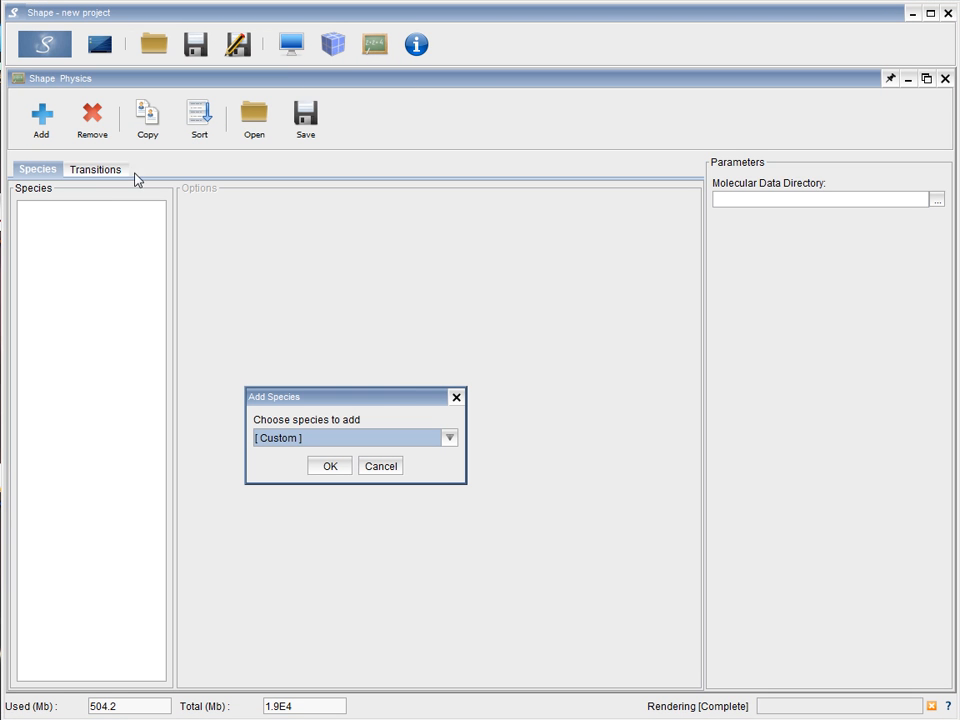
{"action": "left_click_drag", "start_coordinate": [418, 403], "coordinate": [402, 224]}
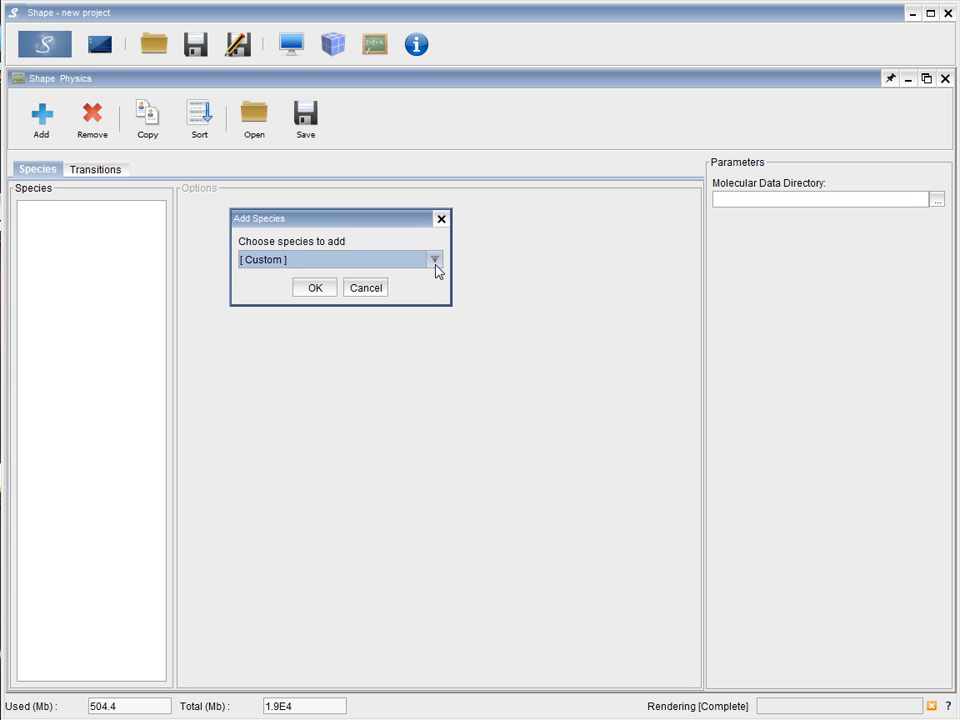
{"action": "left_click", "coordinate": [435, 260]}
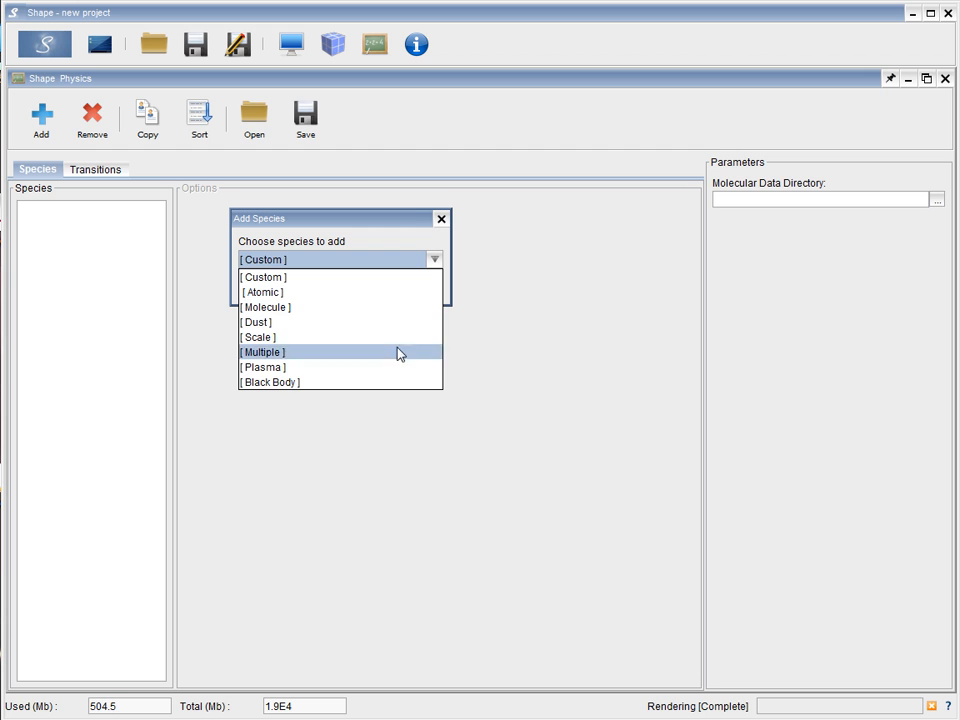
{"action": "left_click", "coordinate": [396, 279]}
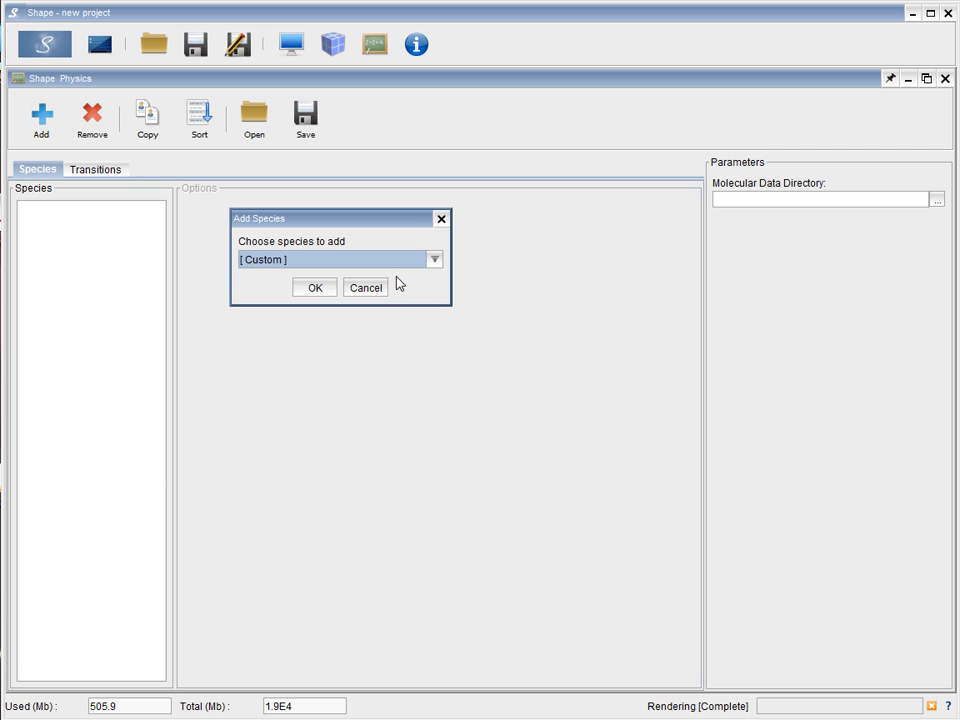
{"action": "left_click", "coordinate": [315, 288]}
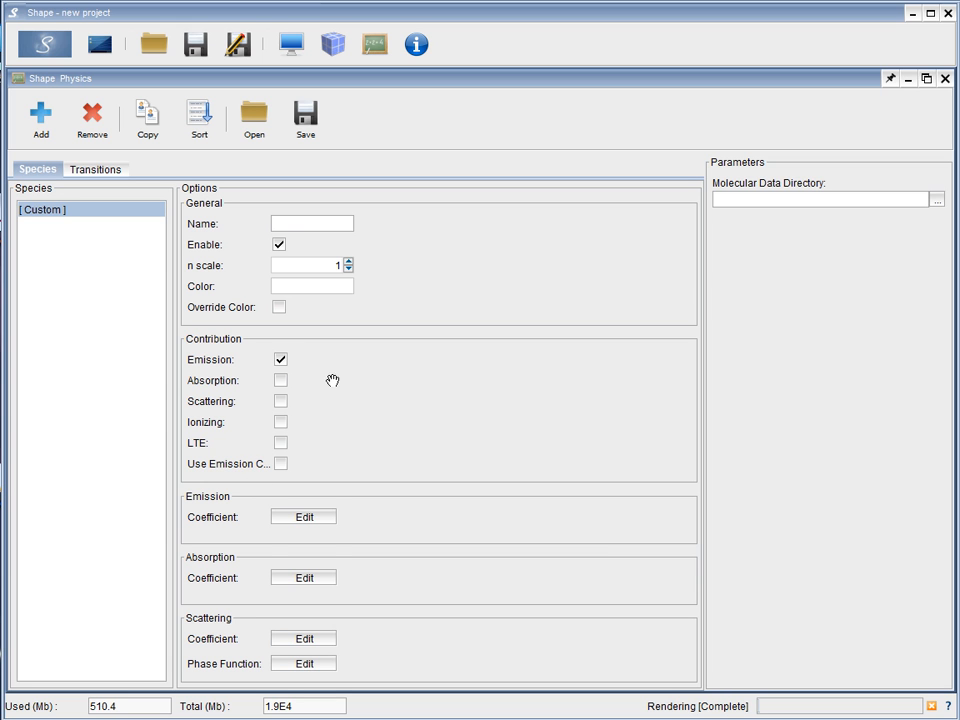
- Open the Custom species' emission coefficient and replace its analytic function with the Gaussian template
{"action": "scroll", "coordinate": [352, 397], "scroll_direction": "down", "scroll_amount": 3}
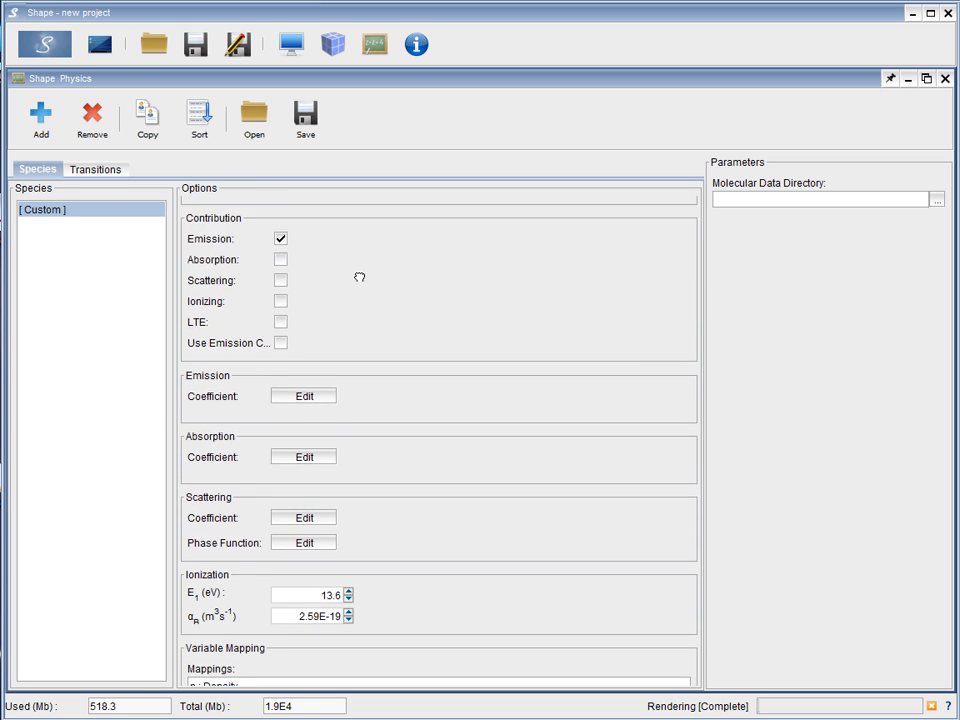
{"action": "scroll", "coordinate": [342, 402], "scroll_direction": "up", "scroll_amount": 3}
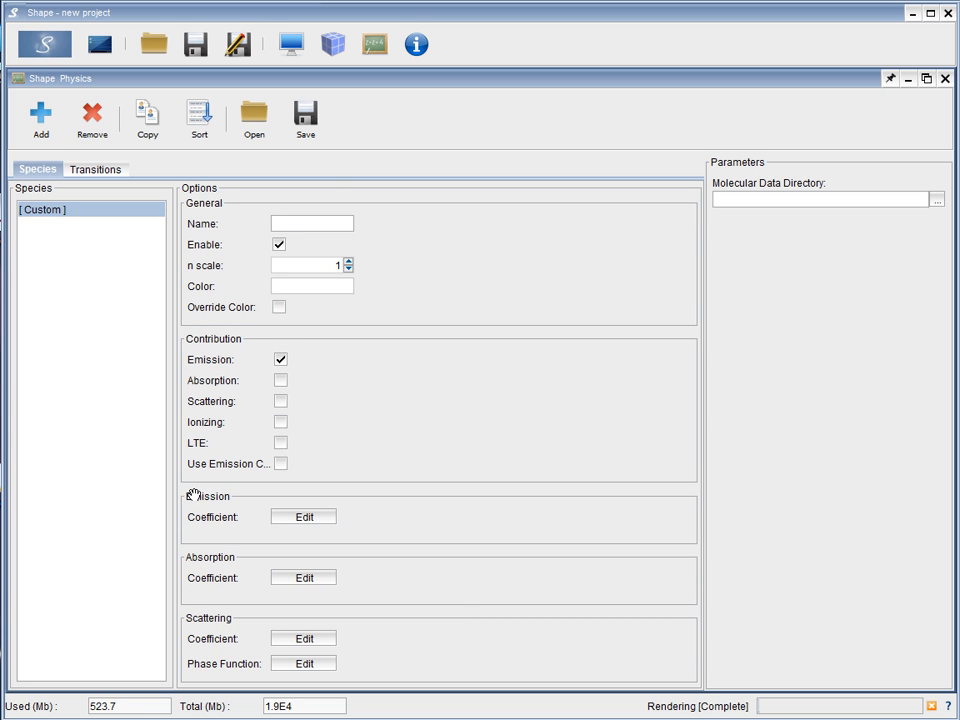
{"action": "left_click", "coordinate": [309, 527]}
{"action": "left_click_drag", "start_coordinate": [385, 212], "coordinate": [502, 82]}
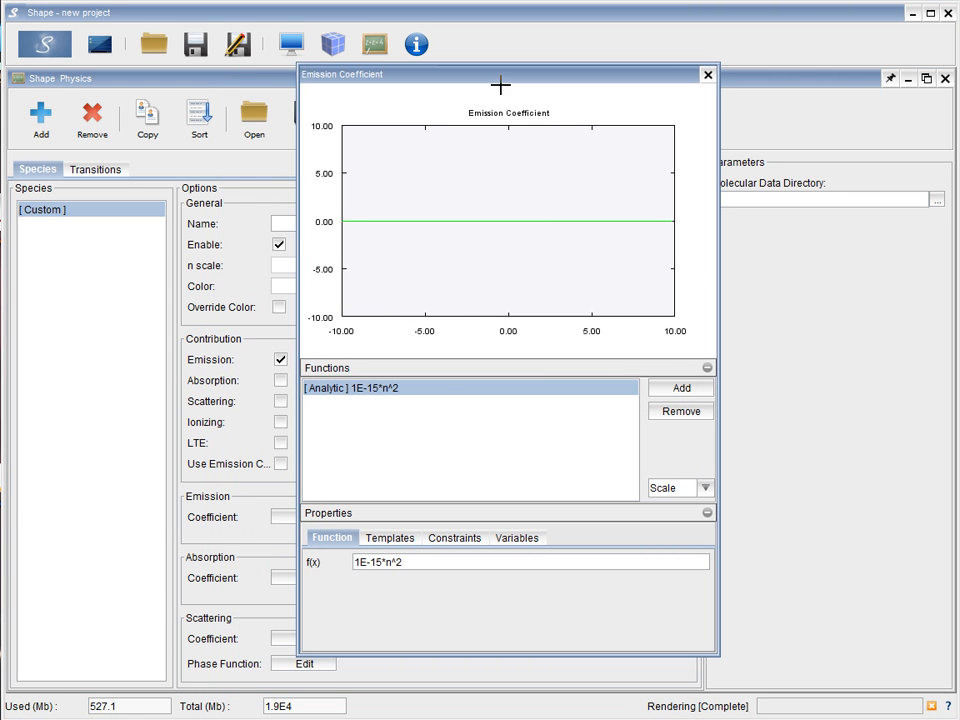
{"action": "left_click_drag", "start_coordinate": [416, 562], "coordinate": [354, 566]}
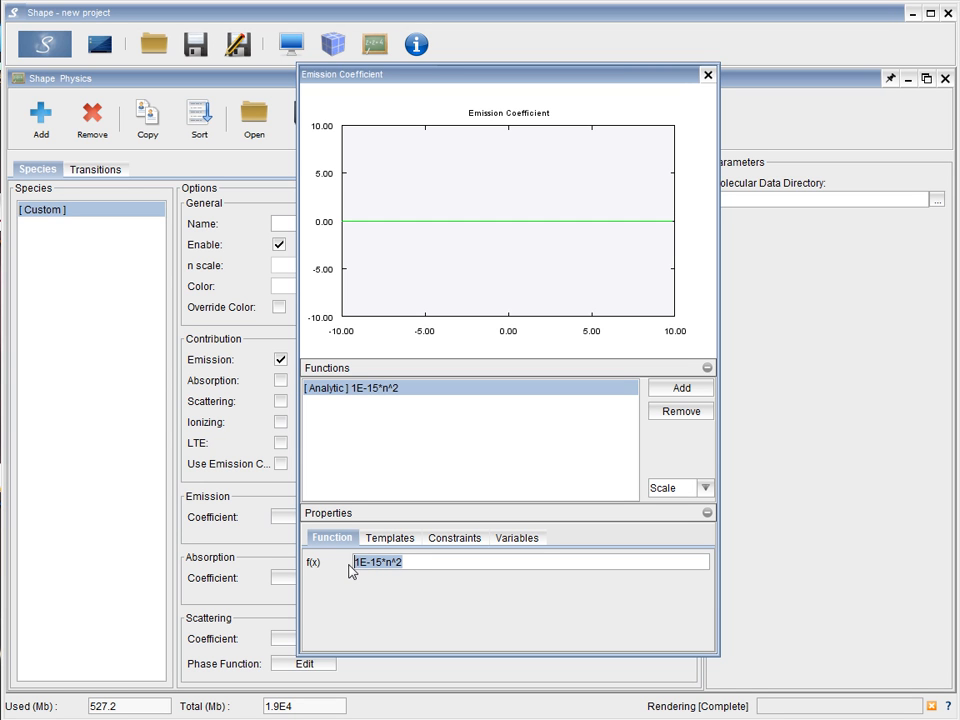
{"action": "left_click", "coordinate": [422, 563]}
{"action": "left_click_drag", "start_coordinate": [422, 563], "coordinate": [388, 563]}
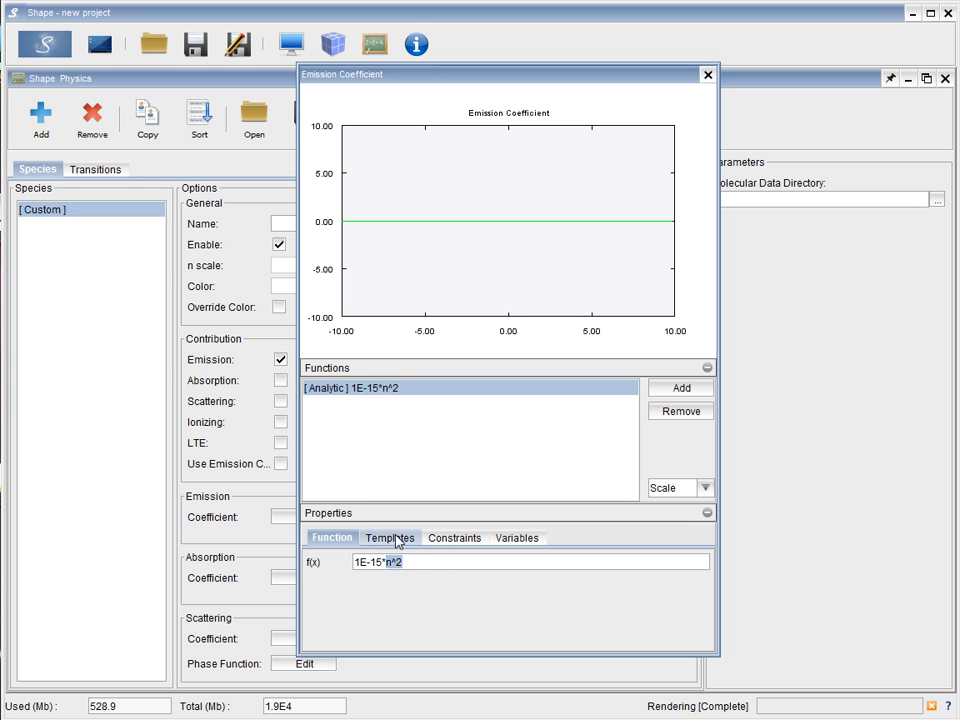
{"action": "left_click", "coordinate": [398, 540]}
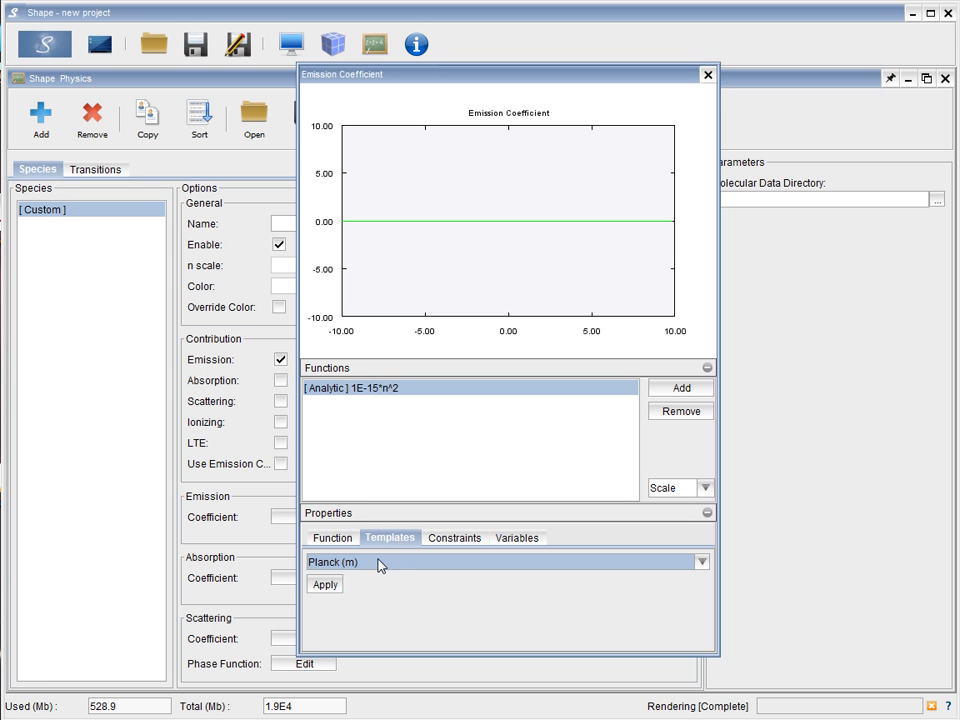
{"action": "left_click", "coordinate": [380, 569]}
{"action": "left_click", "coordinate": [350, 598]}
{"action": "left_click", "coordinate": [327, 585]}
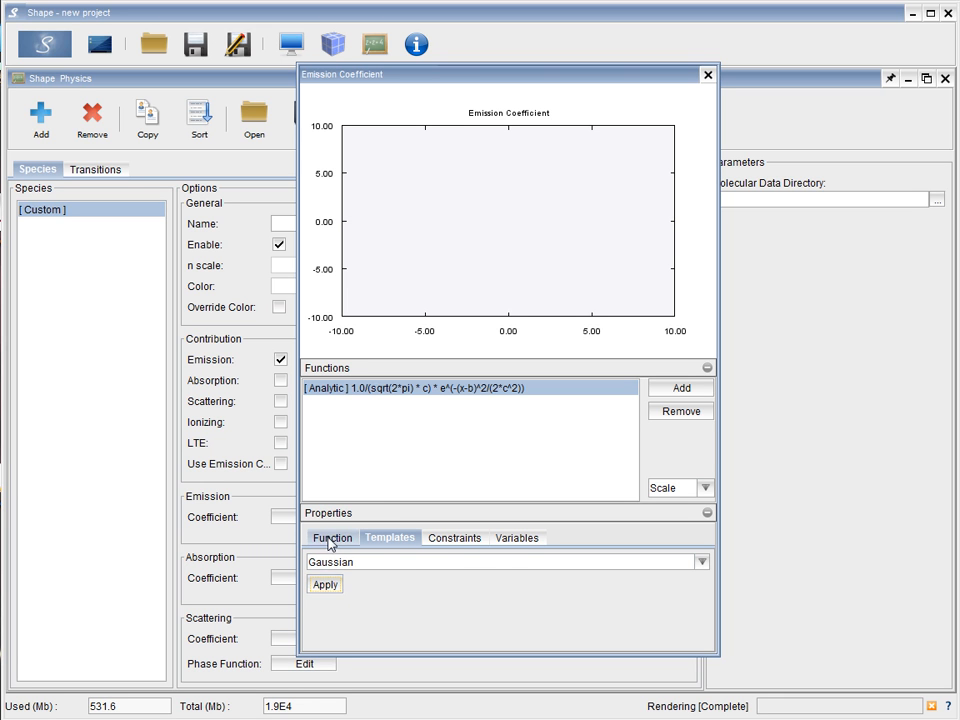
- Remove the normalisation factor from the Gaussian so that f(x) is e^(-(x-b)^2/(2*c^2))
{"action": "left_click", "coordinate": [329, 540]}
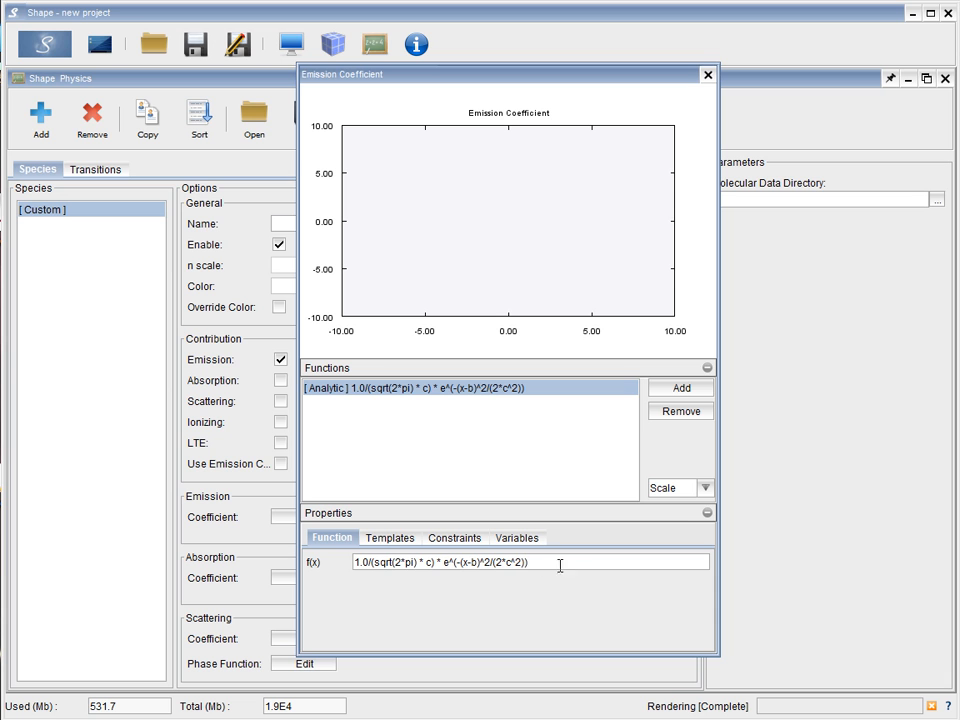
{"action": "left_click_drag", "start_coordinate": [445, 563], "coordinate": [340, 563]}
{"action": "key", "text": "BackSpace"}
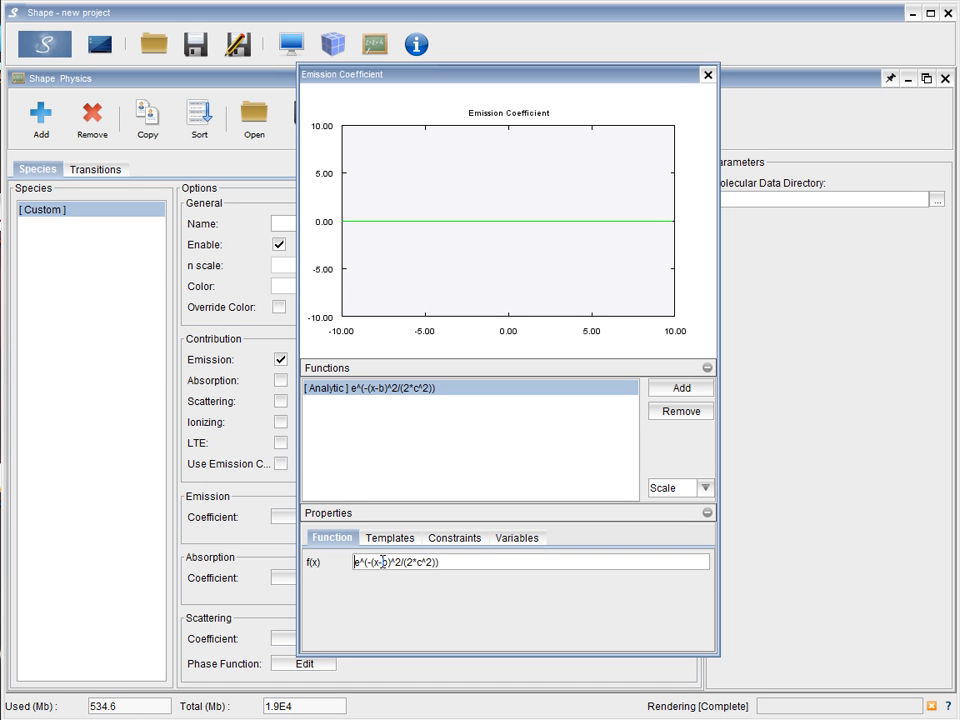
{"action": "double_click", "coordinate": [383, 562]}
{"action": "double_click", "coordinate": [421, 562]}
- Set the Gaussian's variables b to 5.008e-7 and c to 1e-11, and close the emission coefficient editor
{"action": "left_click", "coordinate": [517, 540]}
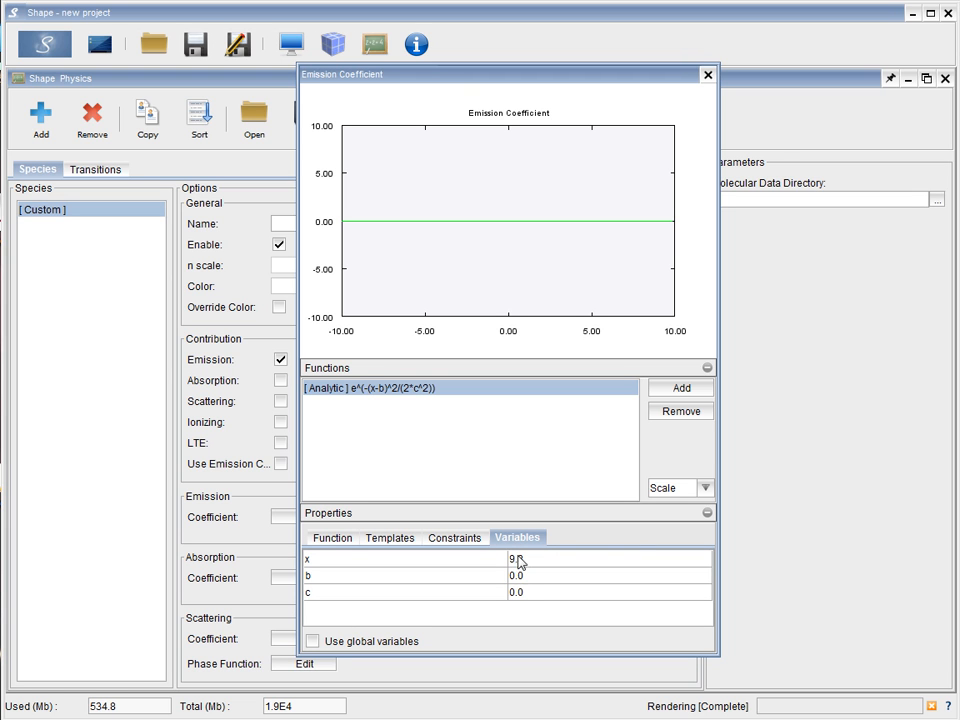
{"action": "double_click", "coordinate": [526, 576]}
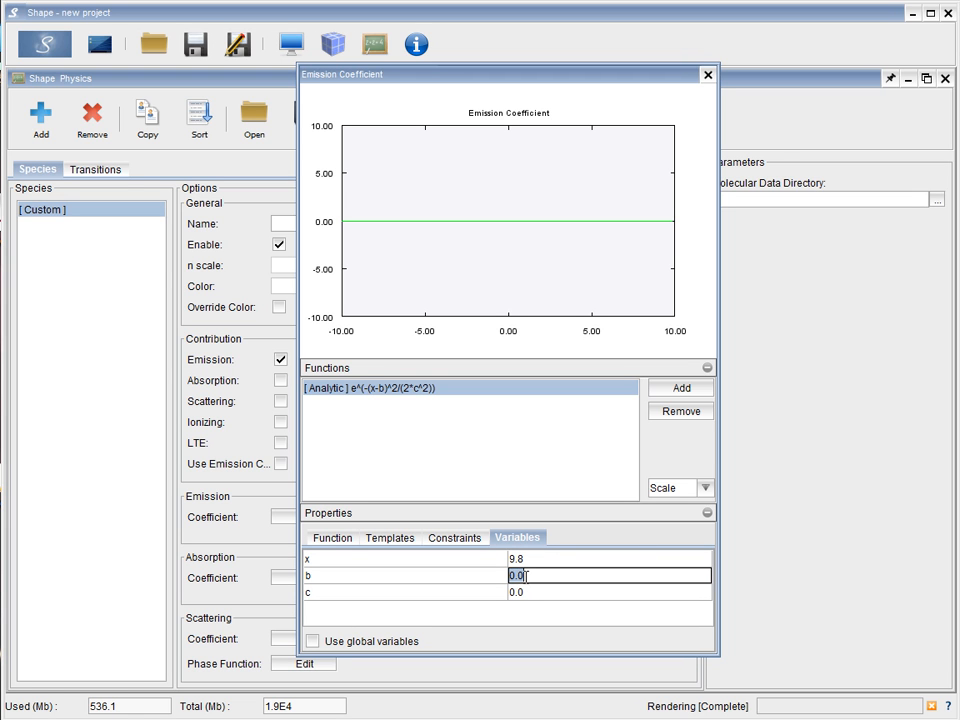
{"action": "type", "text": "5.0"}
{"action": "type", "text": "8e-7"}
{"action": "key", "text": "Return"}
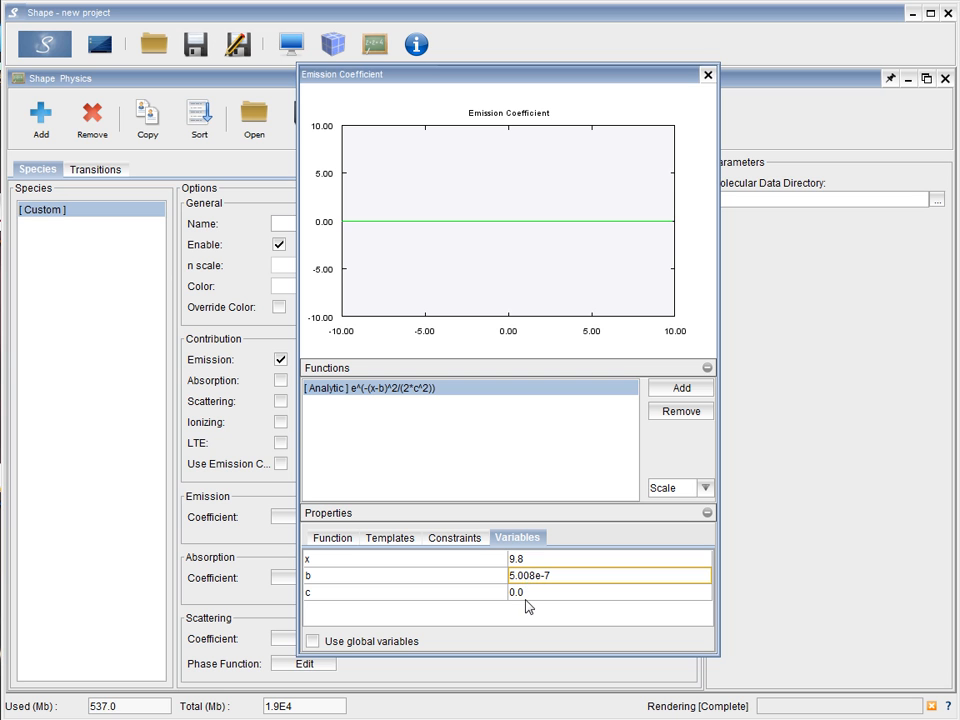
{"action": "left_click", "coordinate": [527, 595]}
{"action": "double_click", "coordinate": [527, 594]}
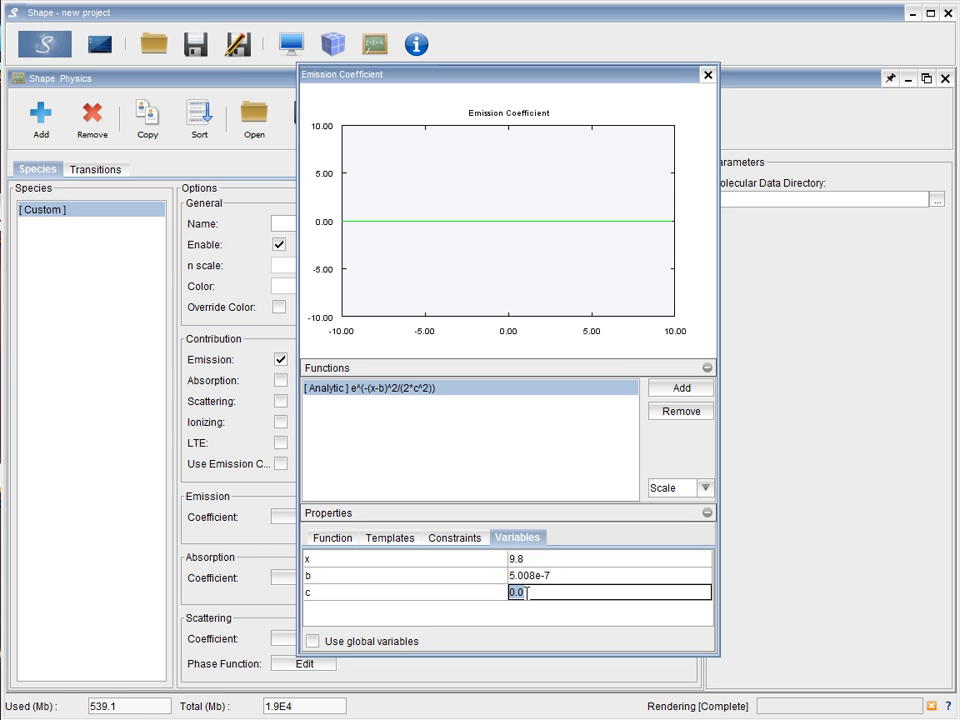
{"action": "type", "text": "1-"}
{"action": "type", "text": "e"}
{"action": "type", "text": "-11"}
{"action": "key", "text": "Return"}
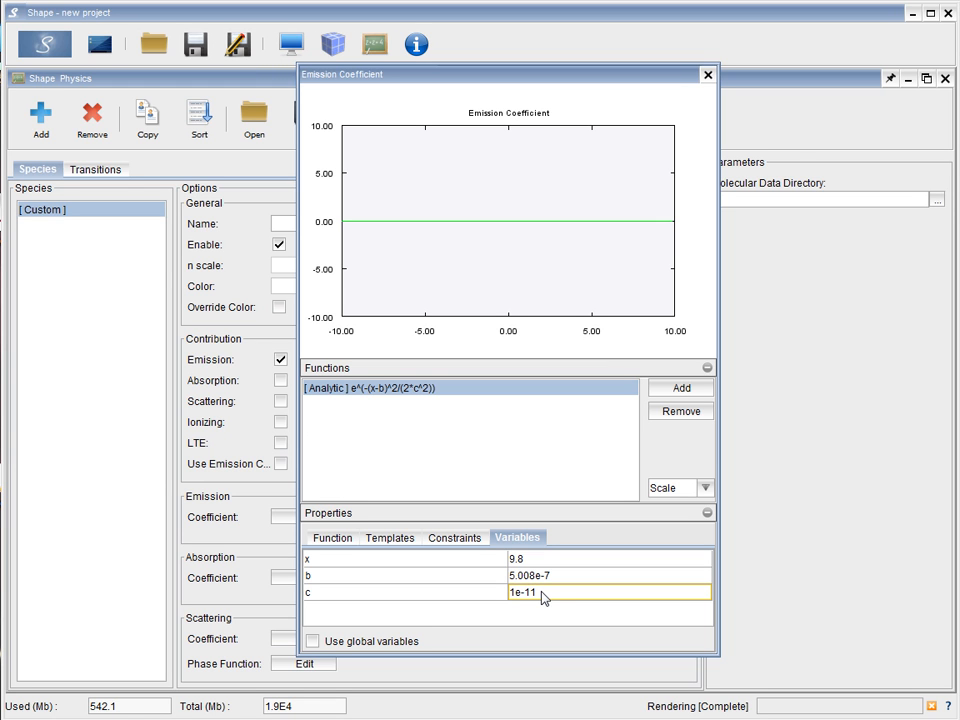
{"action": "left_click", "coordinate": [708, 75]}
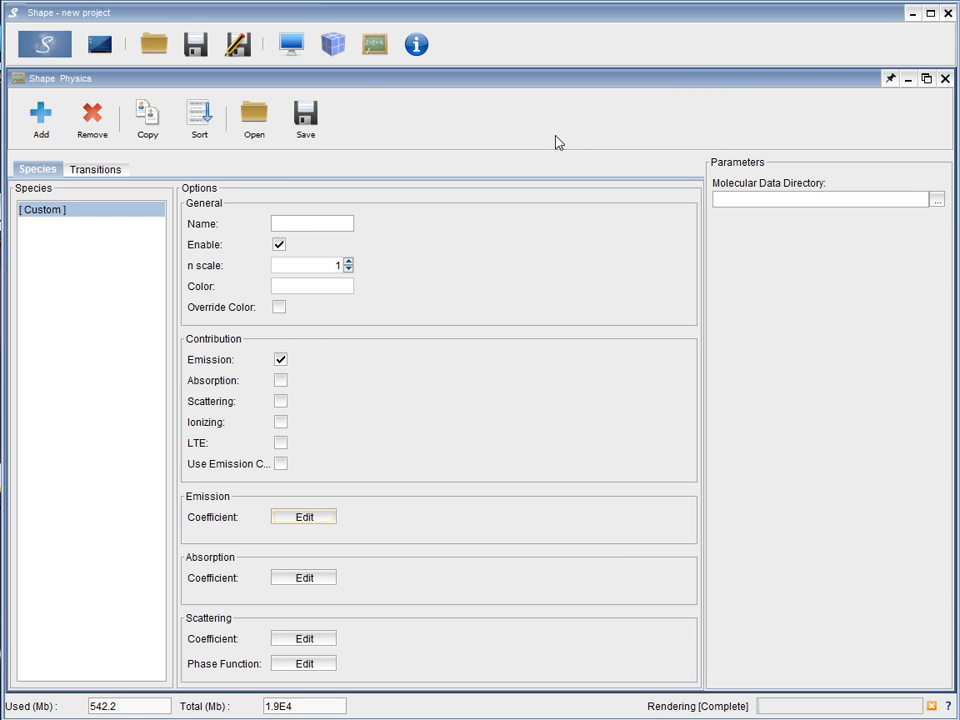
- Return to the 3D module and add the Custom species to the bipolar object
{"action": "left_click", "coordinate": [334, 47]}
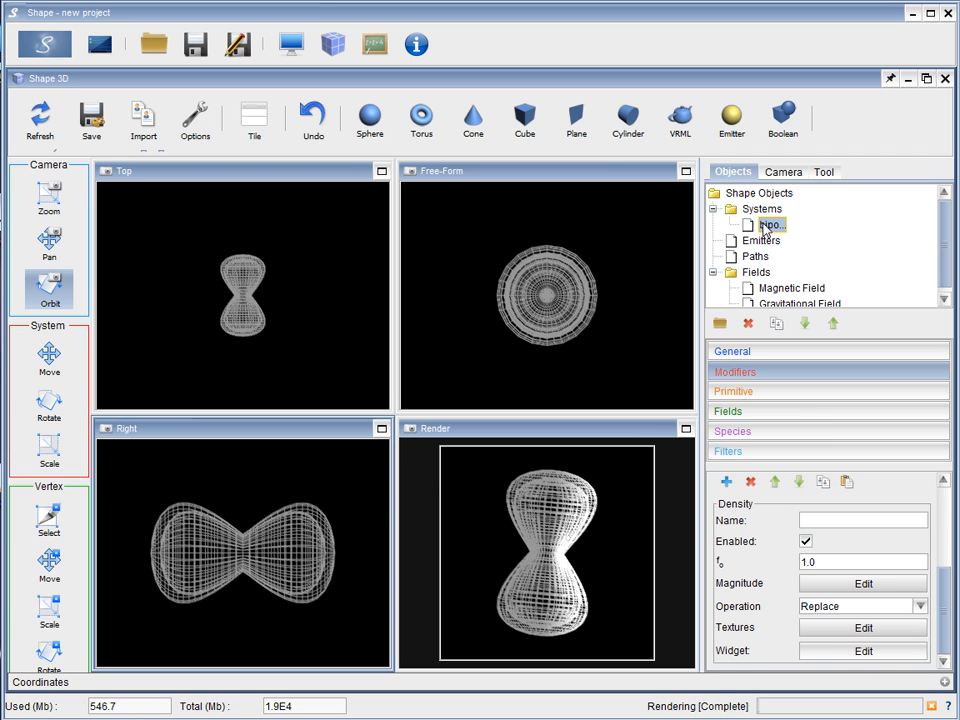
{"action": "left_click", "coordinate": [783, 434]}
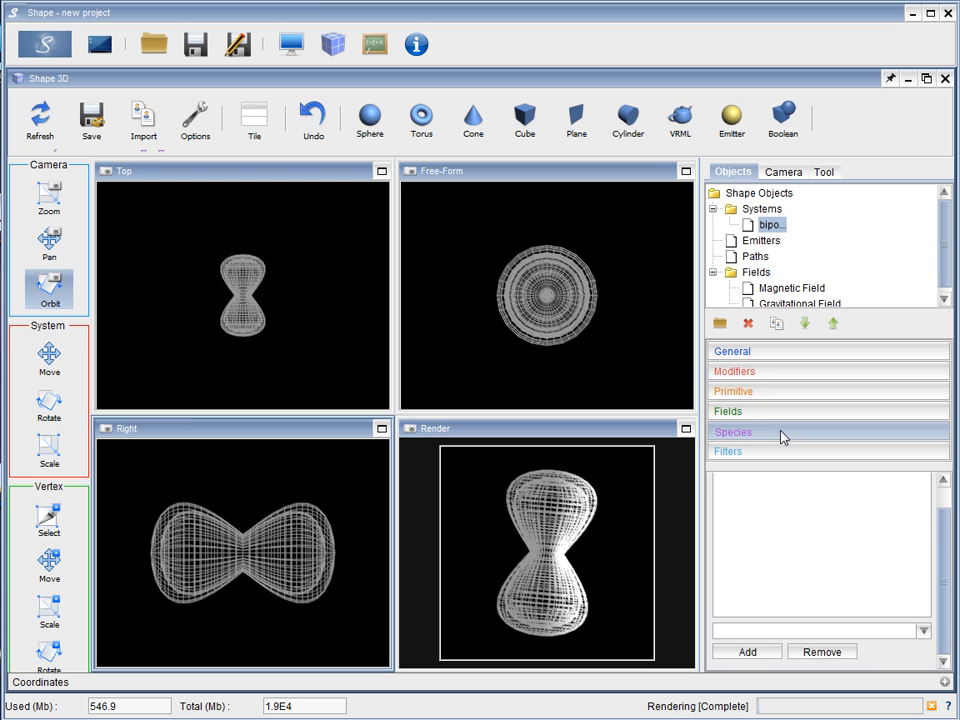
{"action": "left_click", "coordinate": [924, 632]}
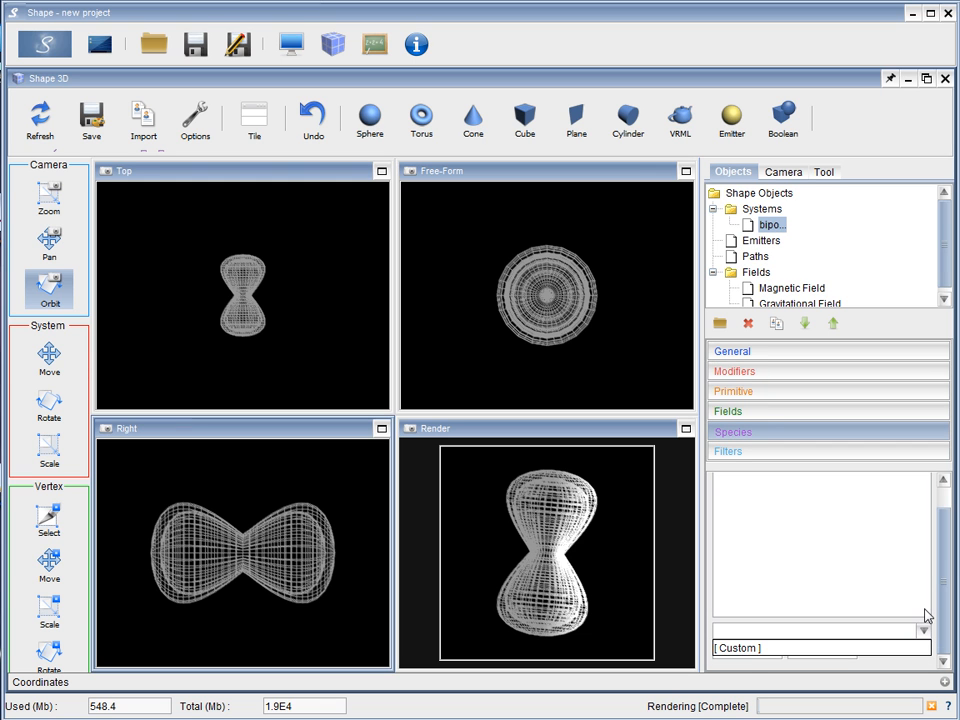
{"action": "left_click", "coordinate": [744, 650]}
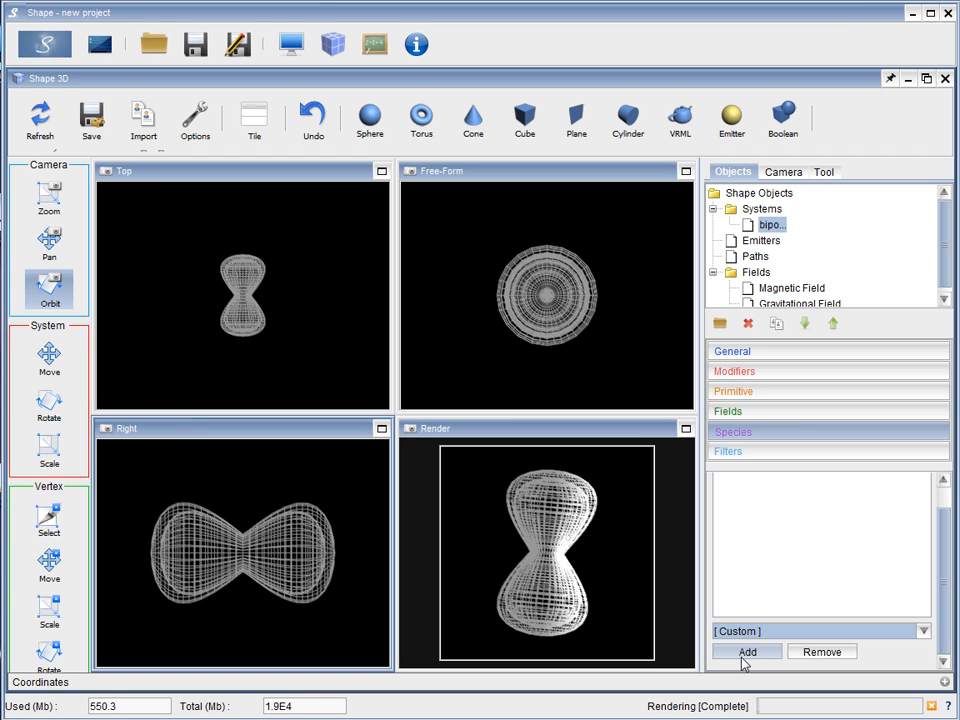
{"action": "left_click", "coordinate": [747, 655]}
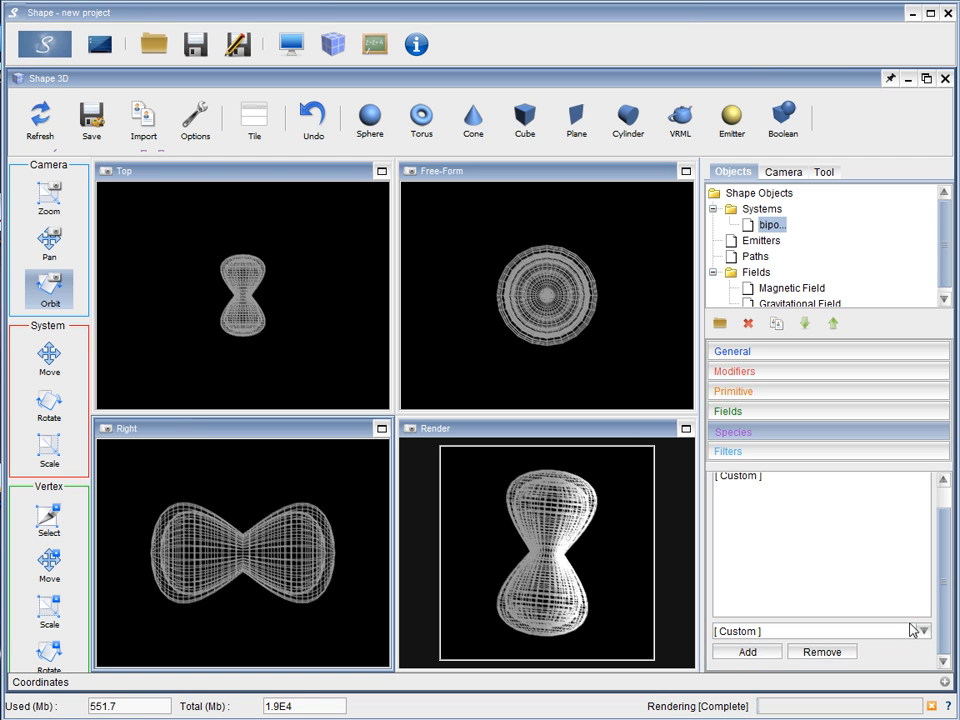
- Remove the Default species from the bipolar object's species list
{"action": "scroll", "coordinate": [948, 627], "scroll_direction": "up", "scroll_amount": 2}
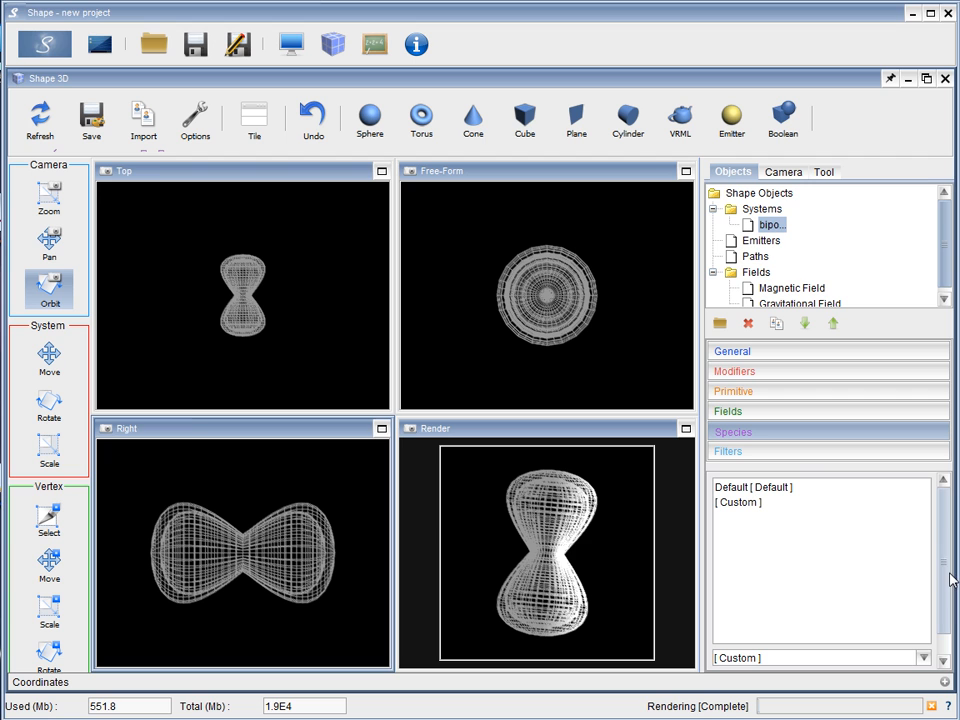
{"action": "left_click", "coordinate": [729, 489]}
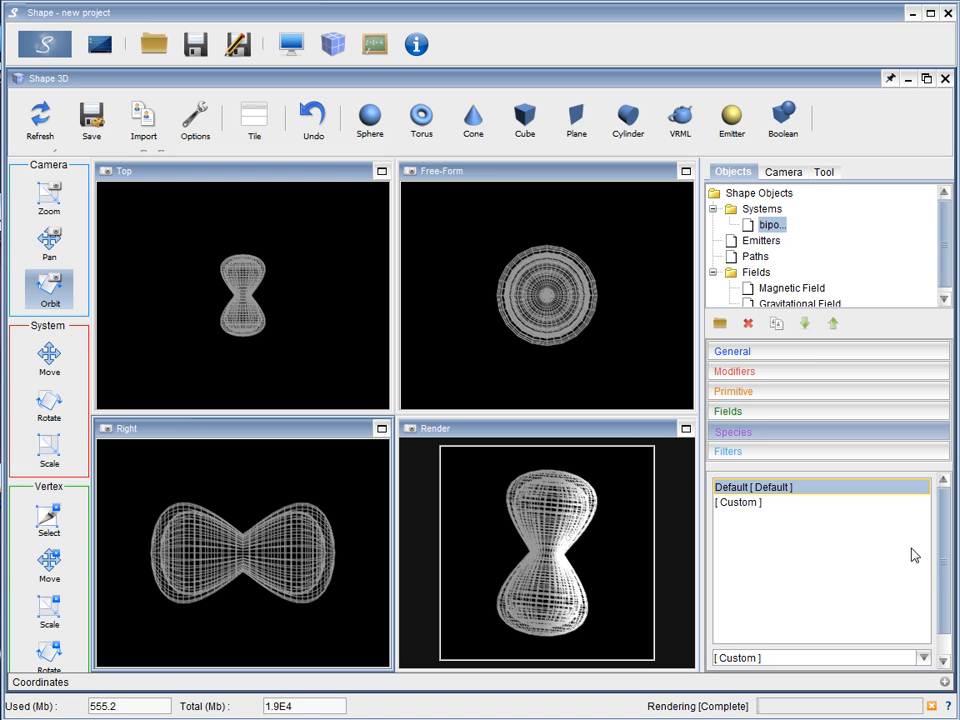
{"action": "scroll", "coordinate": [945, 590], "scroll_direction": "down", "scroll_amount": 1}
{"action": "scroll", "coordinate": [943, 605], "scroll_direction": "down", "scroll_amount": 1}
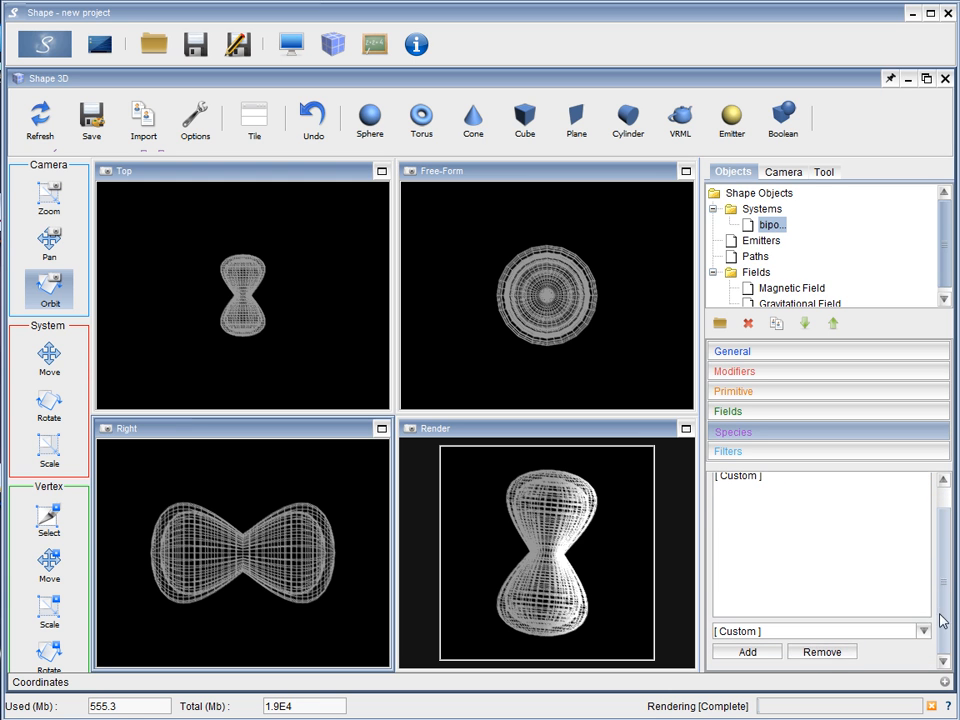
{"action": "left_click", "coordinate": [822, 652]}
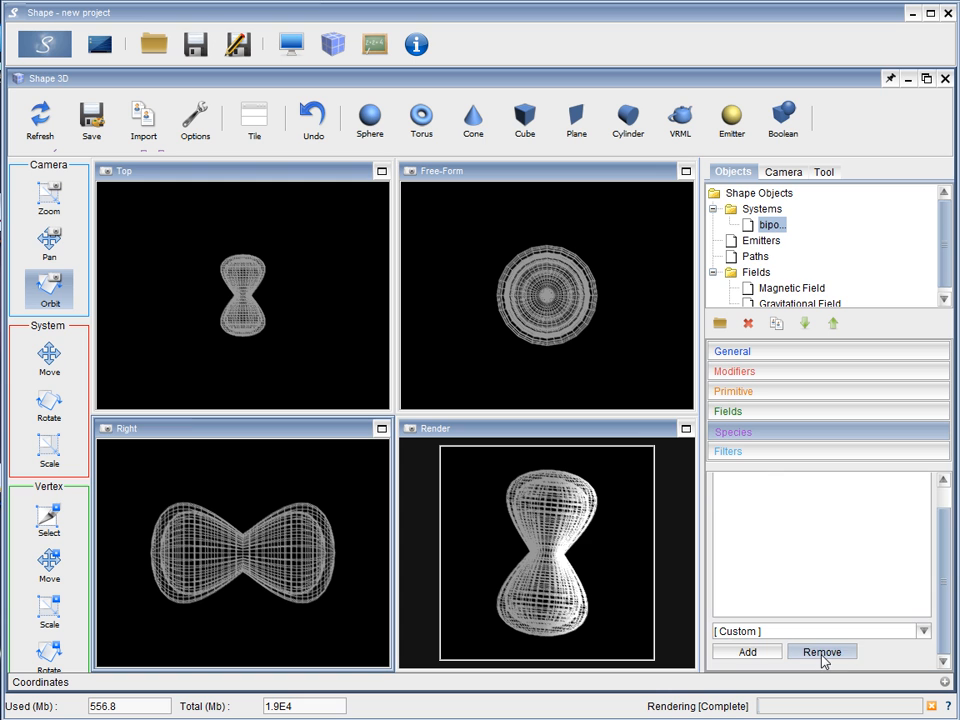
{"action": "scroll", "coordinate": [950, 560], "scroll_direction": "up", "scroll_amount": 2}
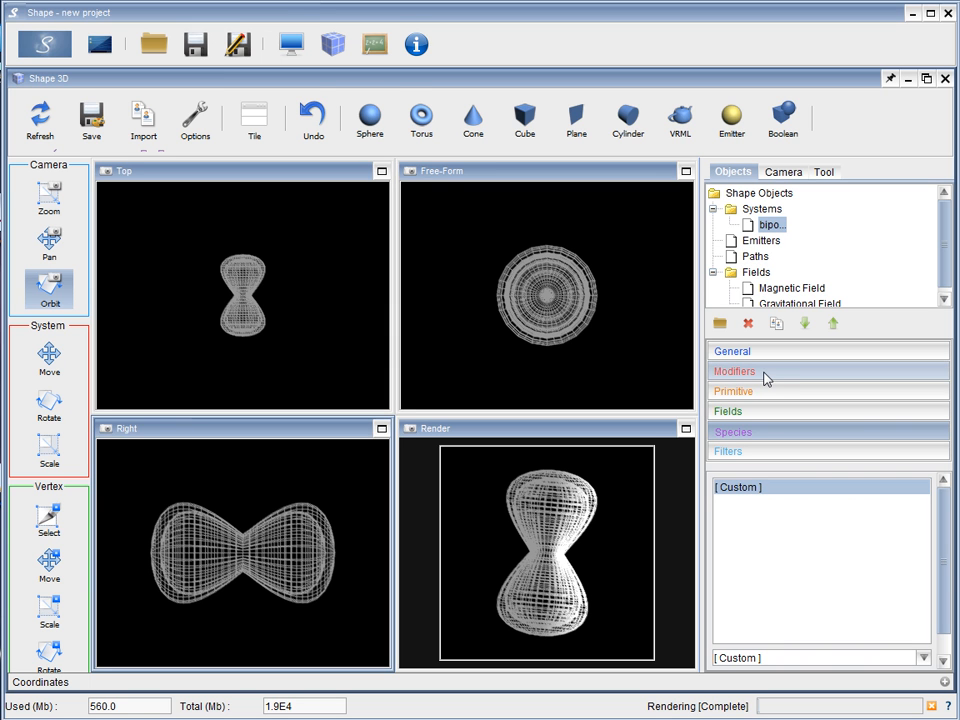
- Switch to the renderer, check its physical render parameters, and render the nebula
{"action": "left_click", "coordinate": [291, 44]}
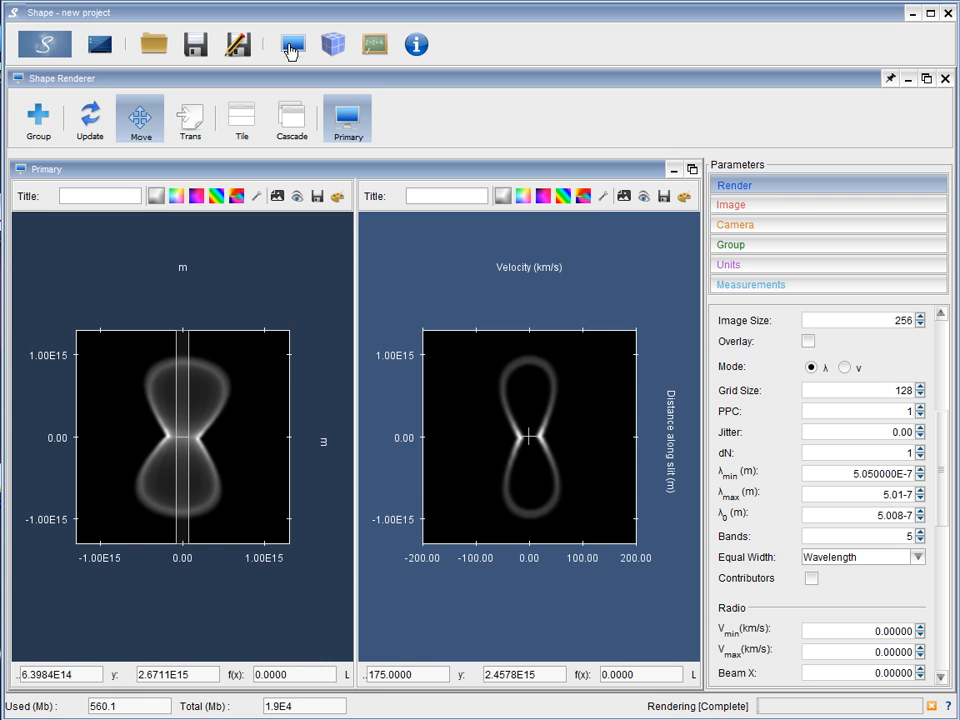
{"action": "left_click_drag", "start_coordinate": [931, 405], "coordinate": [955, 318]}
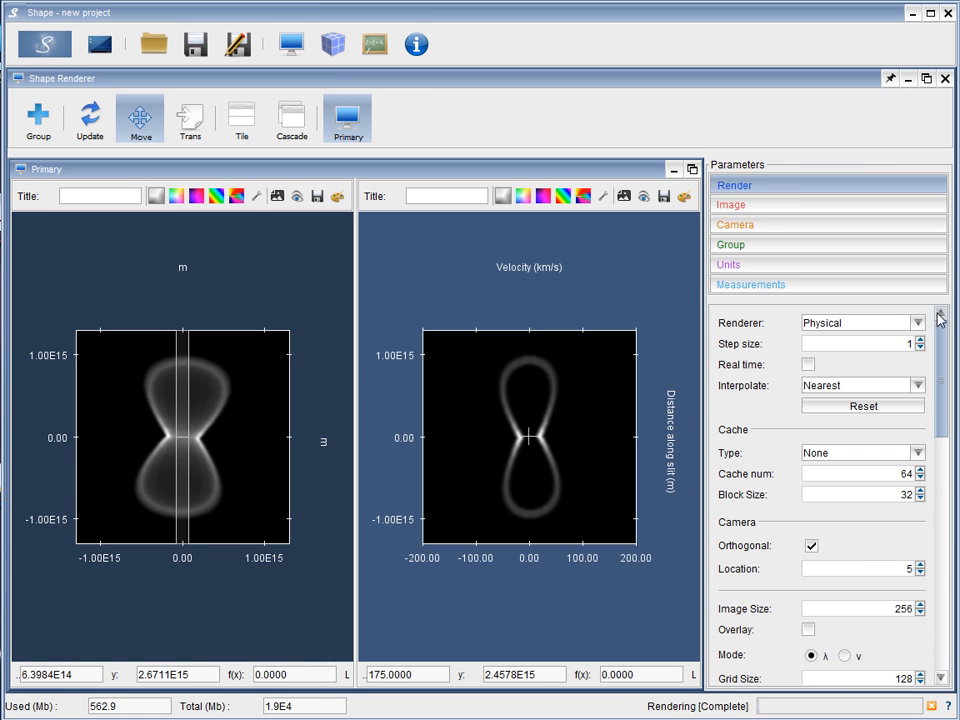
{"action": "left_click_drag", "start_coordinate": [939, 354], "coordinate": [944, 430]}
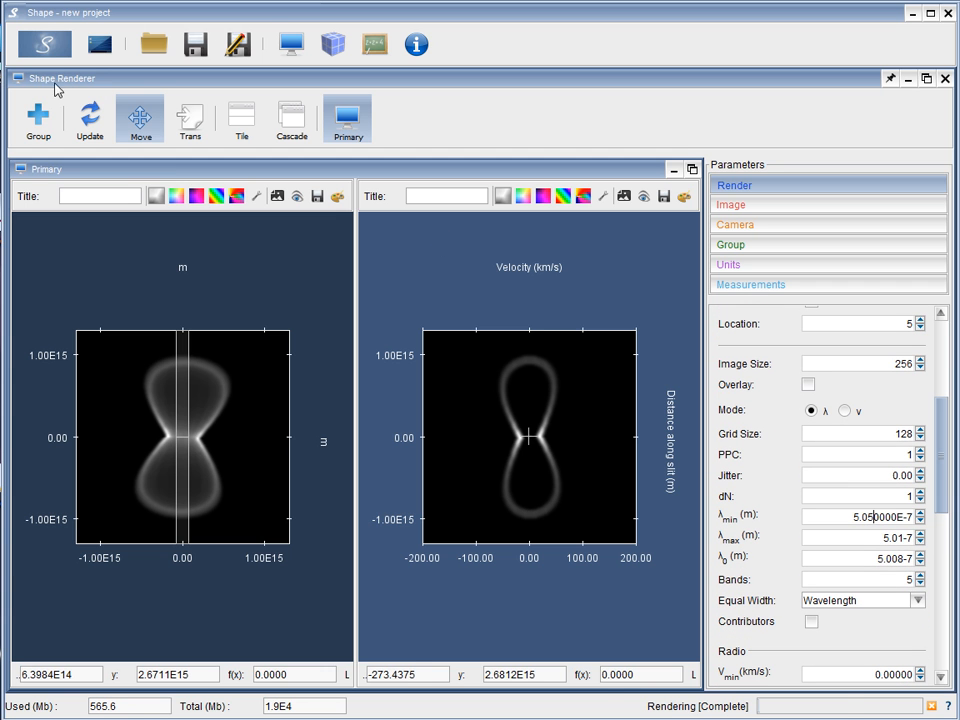
{"action": "left_click", "coordinate": [45, 48]}
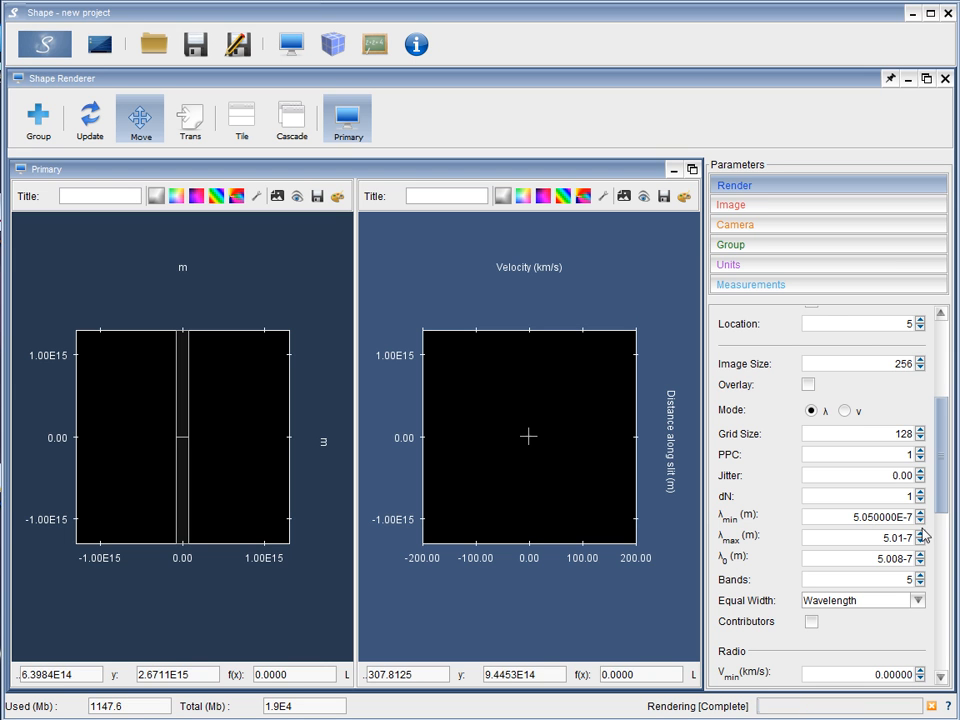
- Set the bands to 25, λmax to 5.010000E-7 and λ0 to 5.008000E-7, and render again
{"action": "left_click", "coordinate": [909, 580]}
{"action": "type", "text": "2"}
{"action": "key", "text": "Return"}
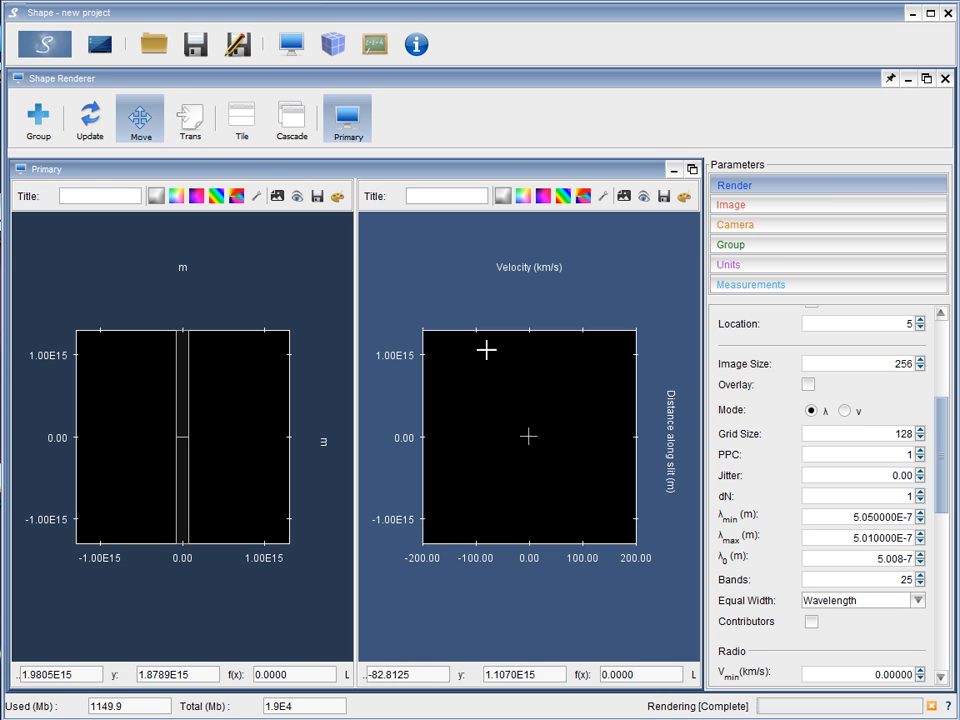
{"action": "left_click", "coordinate": [900, 560]}
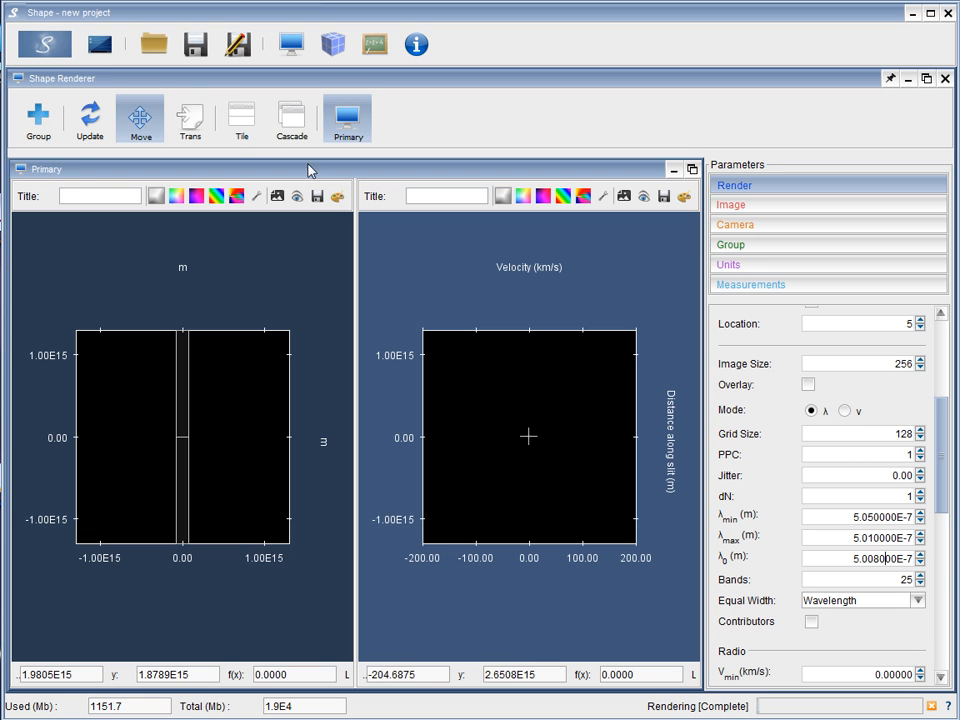
{"action": "left_click", "coordinate": [43, 45]}
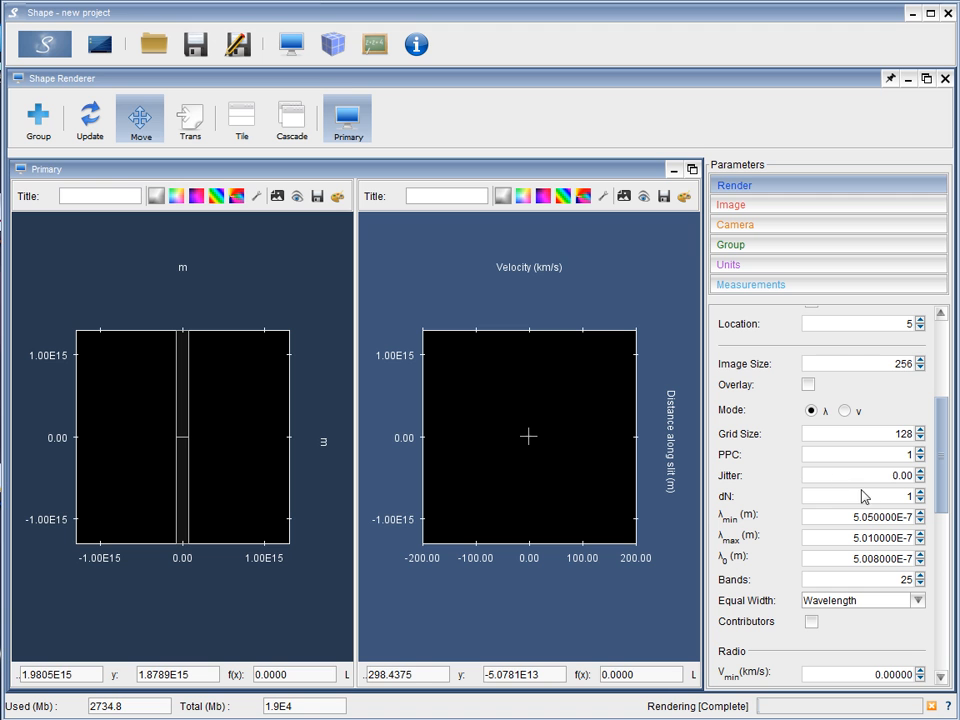
- Reopen the Custom species' emission coefficient in the Physics module and check the Gaussian's variables
{"action": "left_click", "coordinate": [374, 46]}
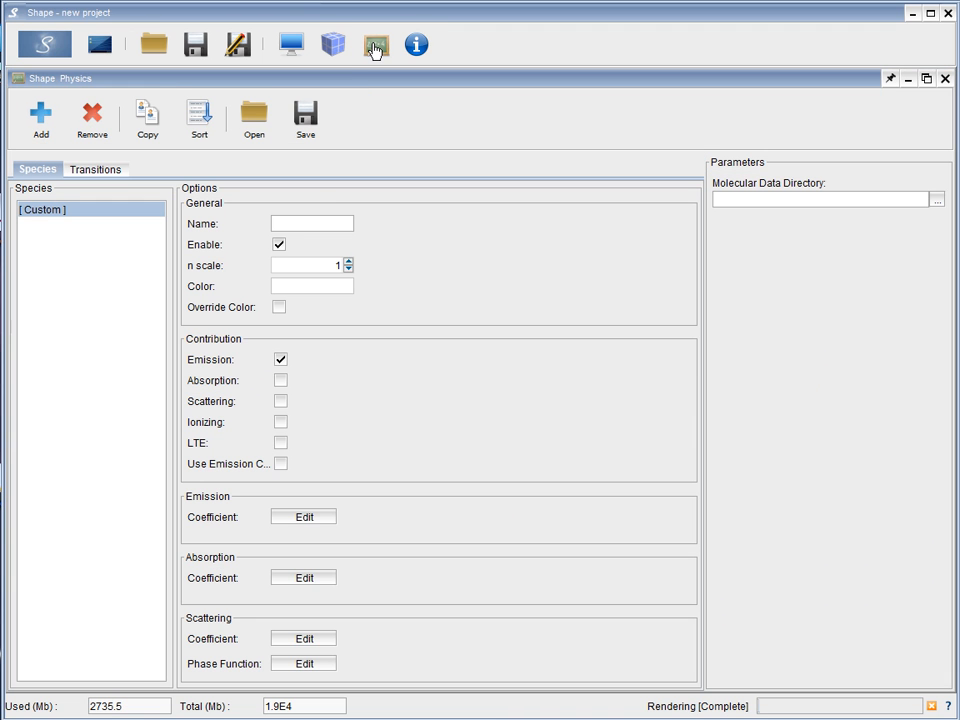
{"action": "left_click", "coordinate": [310, 517]}
{"action": "left_click_drag", "start_coordinate": [435, 216], "coordinate": [475, 93]}
{"action": "left_click", "coordinate": [433, 553]}
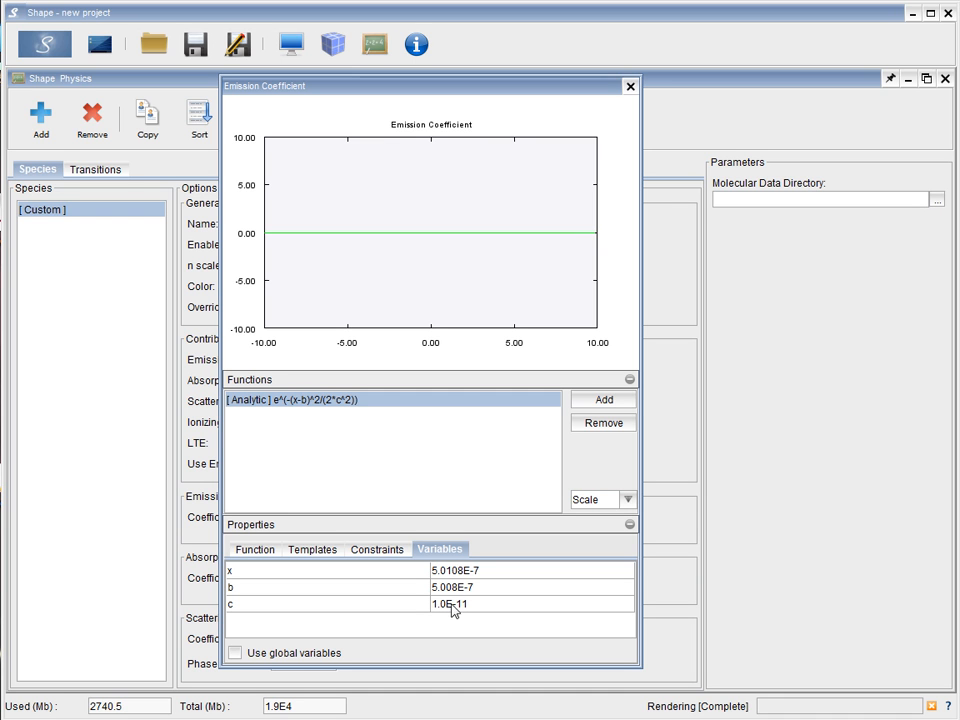
{"action": "double_click", "coordinate": [456, 570]}
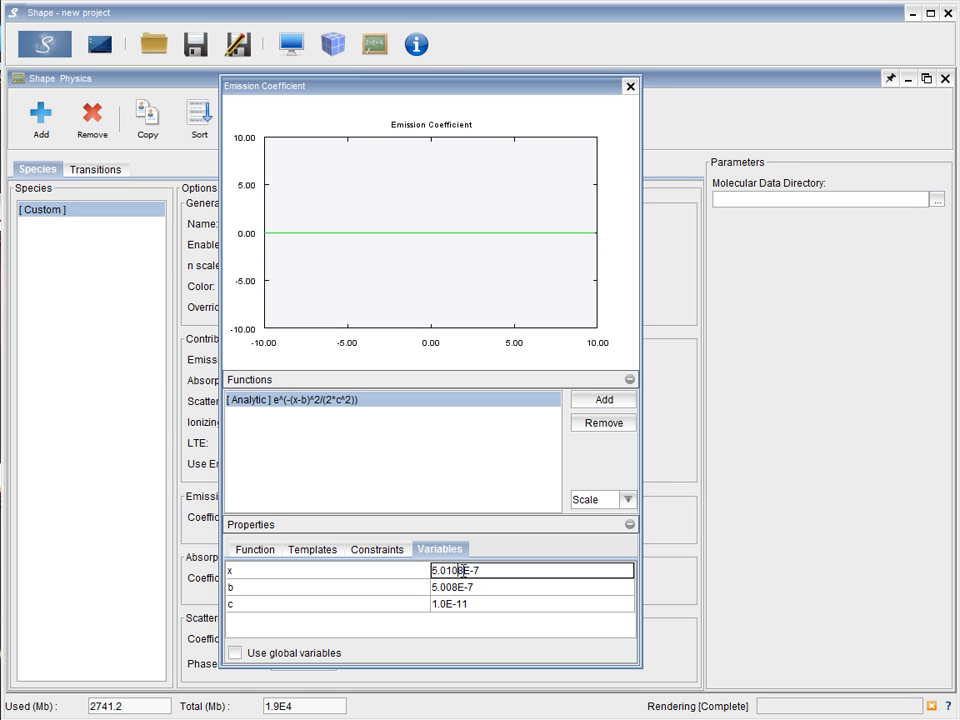
{"action": "key", "text": "Return"}
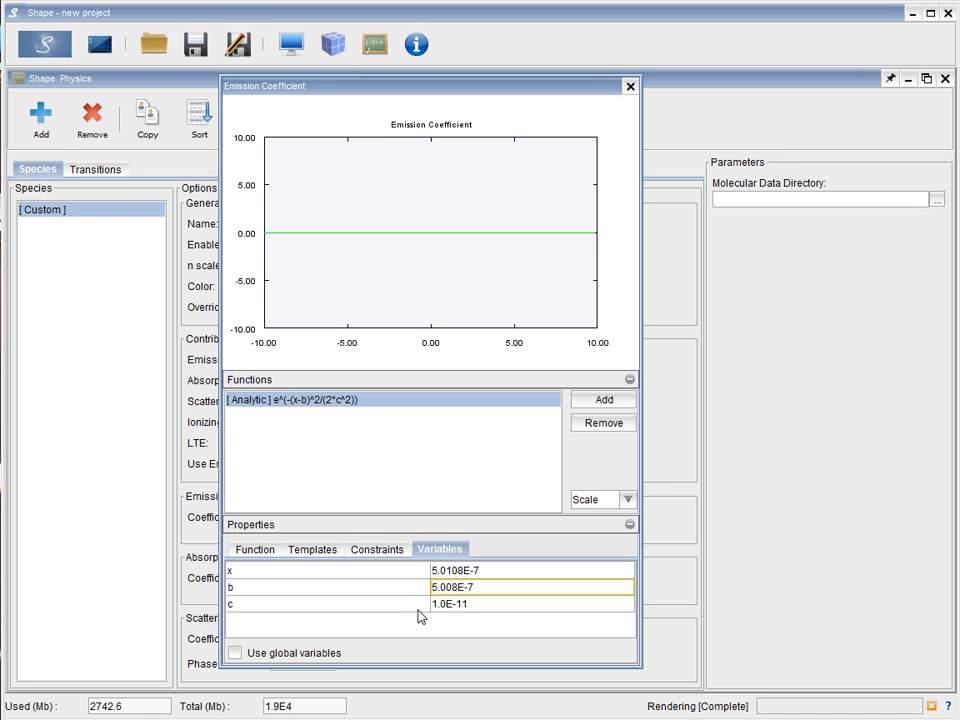
- Set the Gaussian's variable c to 3E-11, check the function expression, and close the emission coefficient editor
{"action": "double_click", "coordinate": [442, 606]}
{"action": "key", "text": "BackSpace"}
{"action": "key", "text": "BackSpace"}
{"action": "key", "text": "BackSpace"}
{"action": "type", "text": "3"}
{"action": "key", "text": "Return"}
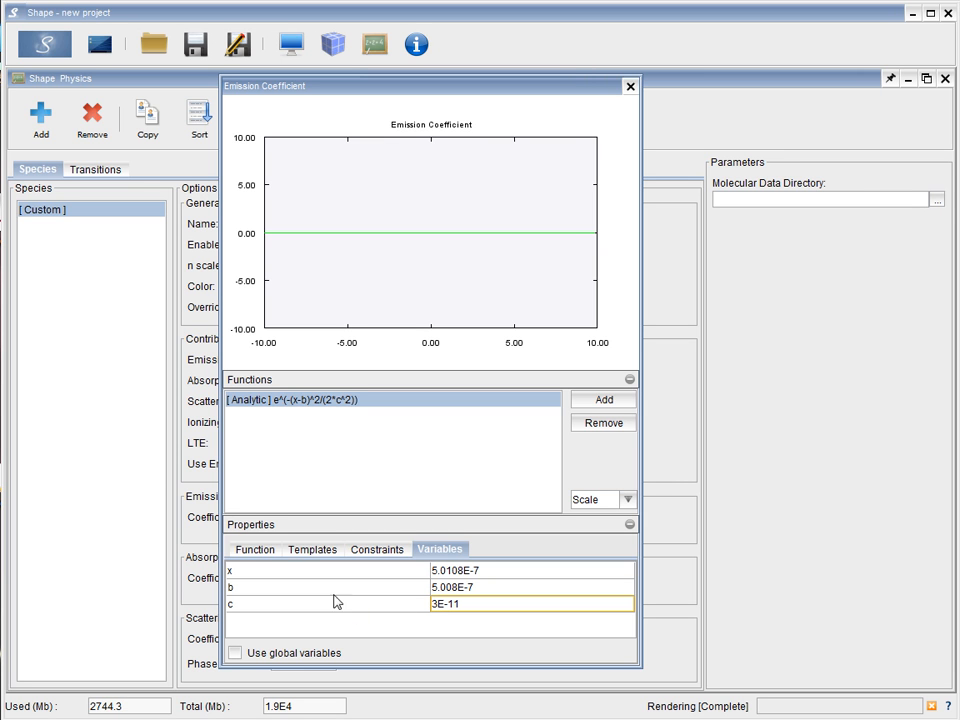
{"action": "left_click", "coordinate": [255, 550]}
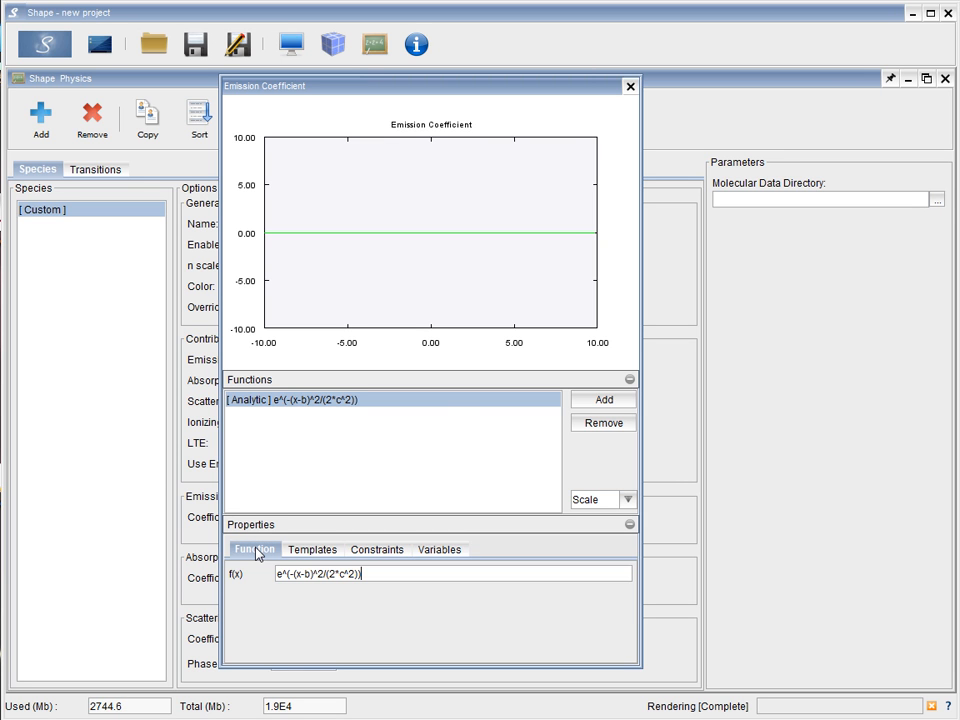
{"action": "left_click", "coordinate": [630, 86]}
- Delete the Temperature modifier from the bipolar object in the 3D module
{"action": "left_click", "coordinate": [338, 48]}
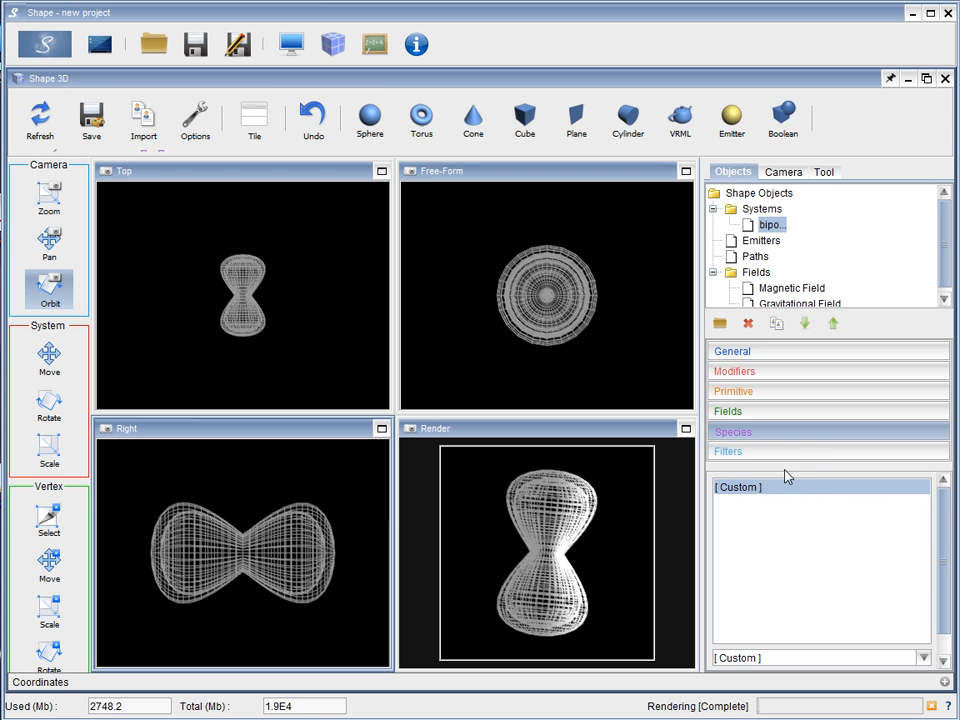
{"action": "left_click", "coordinate": [786, 373]}
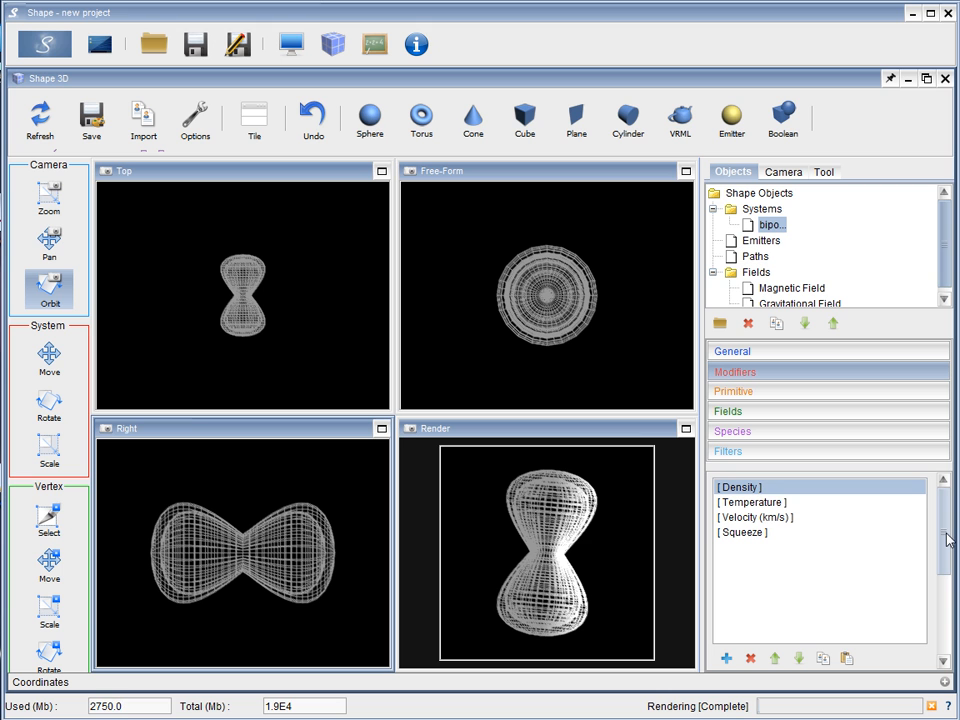
{"action": "left_click", "coordinate": [782, 503]}
{"action": "left_click", "coordinate": [751, 658]}
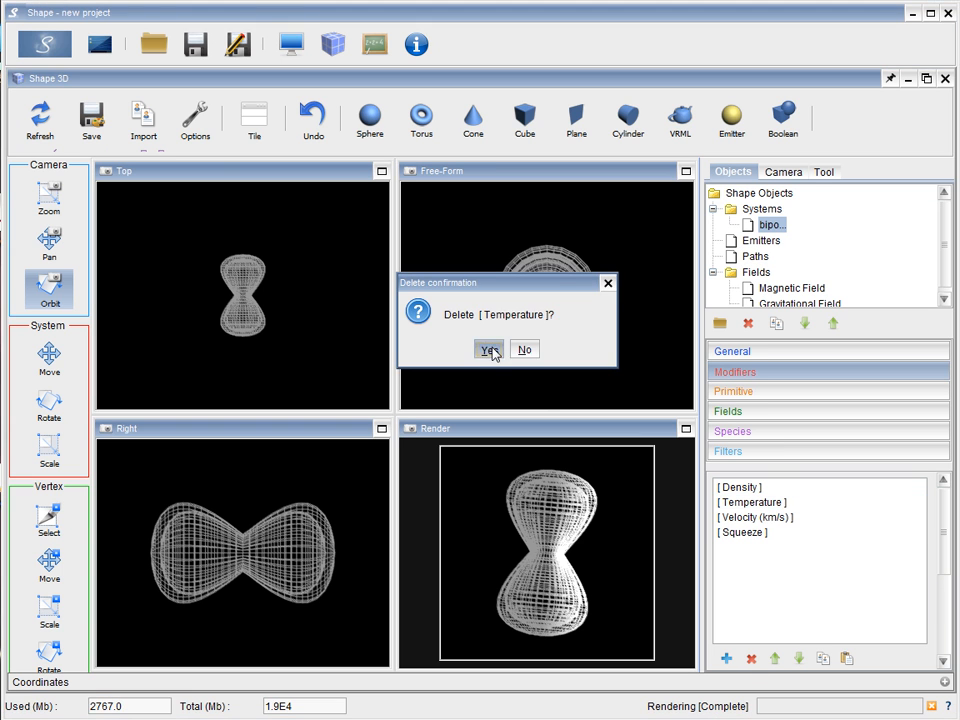
{"action": "left_click", "coordinate": [490, 348]}
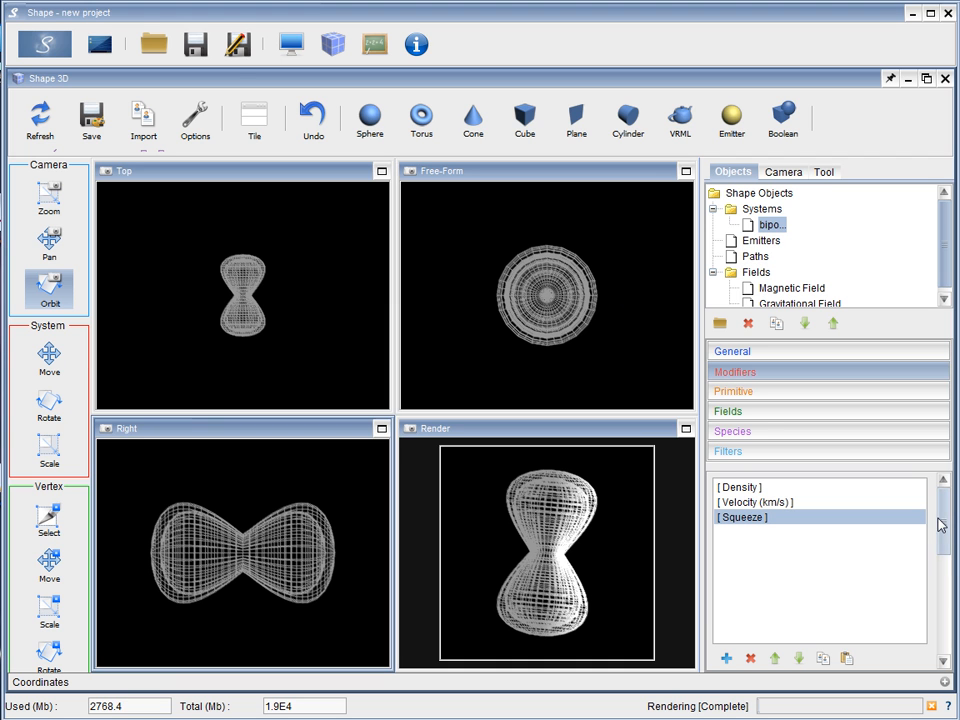
- Return to the Renderer, set λmin to 5.001000E-7, and render the nebula again
{"action": "left_click", "coordinate": [291, 43]}
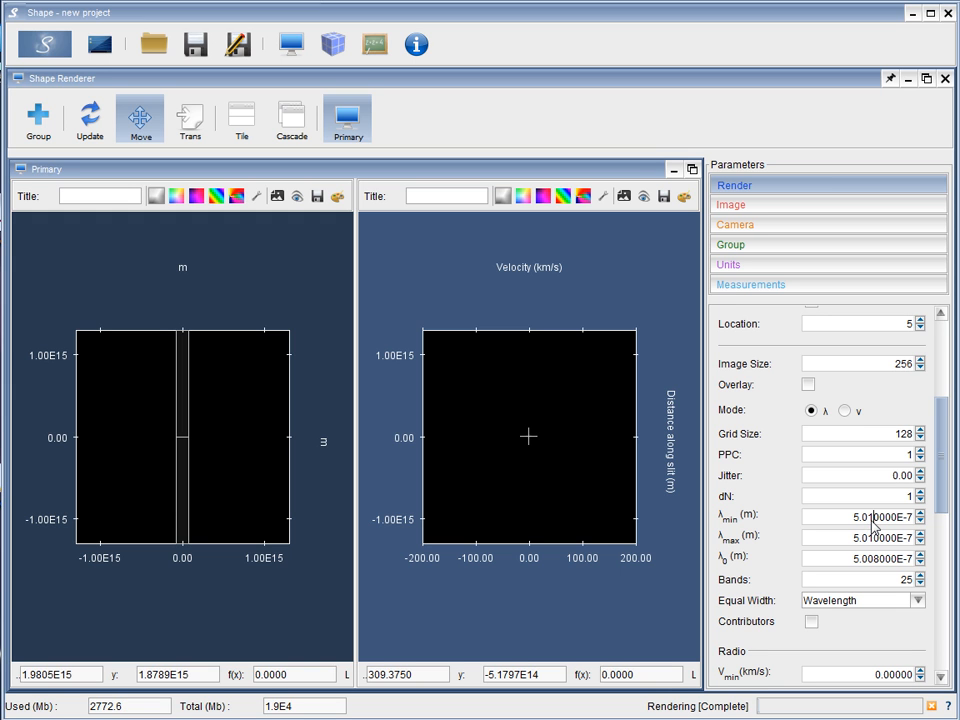
{"action": "key", "text": "BackSpace"}
{"action": "type", "text": "0"}
{"action": "key", "text": "Delete"}
{"action": "type", "text": "1"}
{"action": "left_click", "coordinate": [50, 50]}
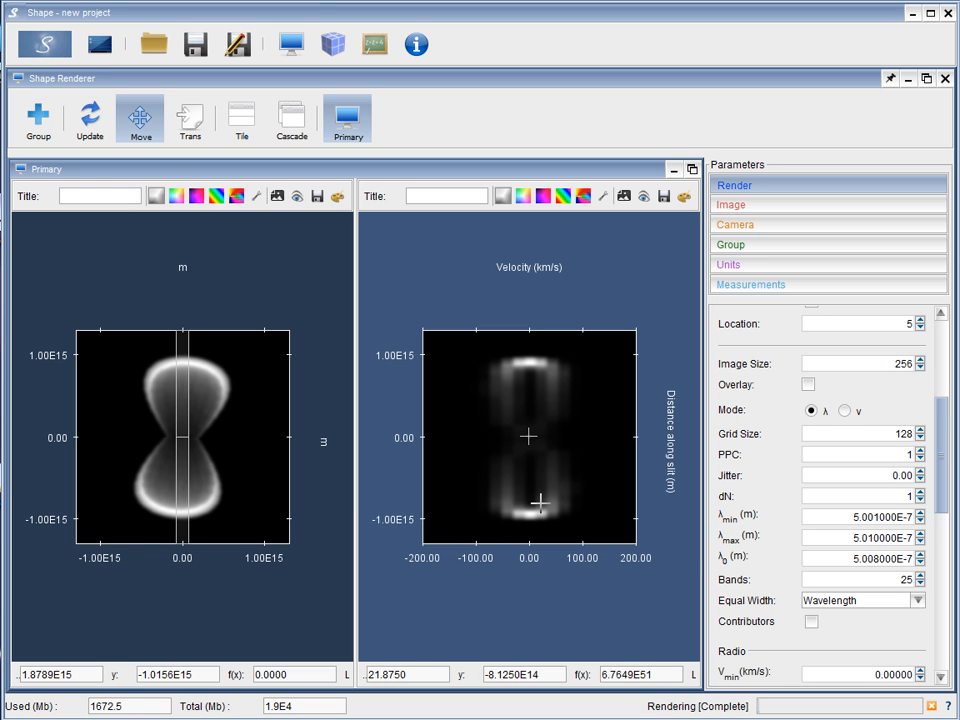
- Set the number of bands to 50 and render again
{"action": "left_click_drag", "start_coordinate": [893, 576], "coordinate": [917, 580]}
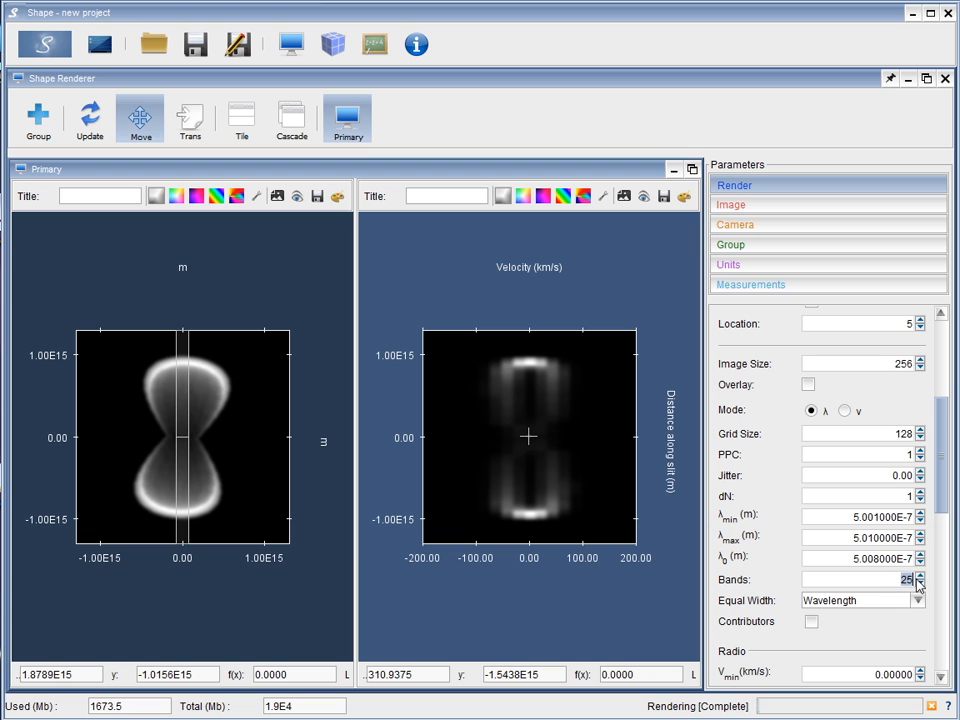
{"action": "type", "text": "50"}
{"action": "left_click", "coordinate": [44, 58]}
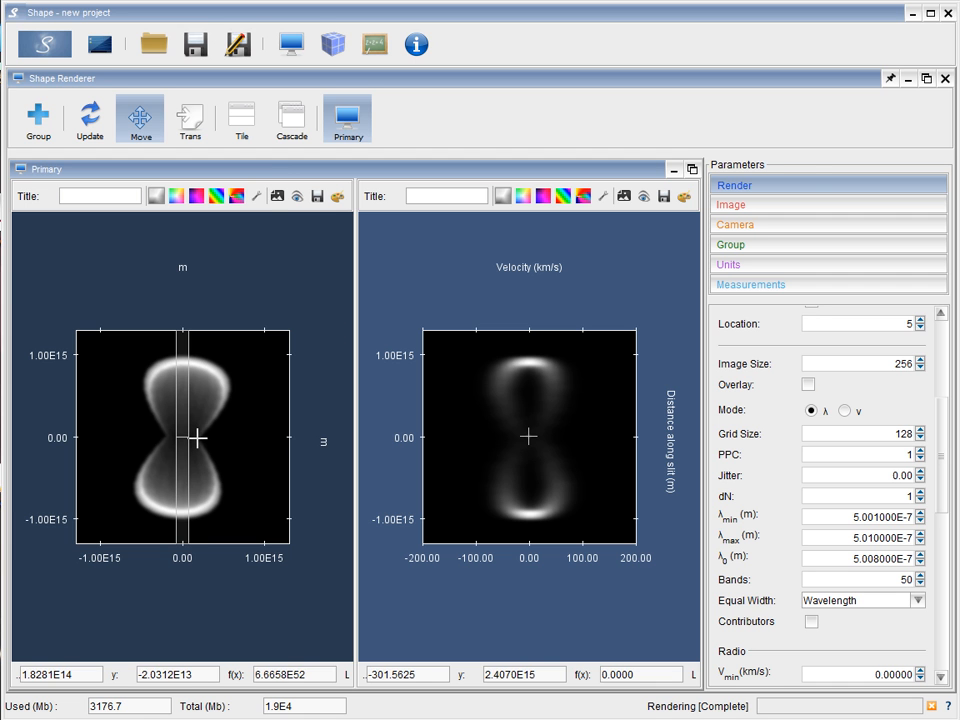
- Change the Custom species' emission coefficient function to n^2*e^(-(x-b)^2/(2*c^2)) in the Physics module and render again
{"action": "left_click", "coordinate": [335, 44]}
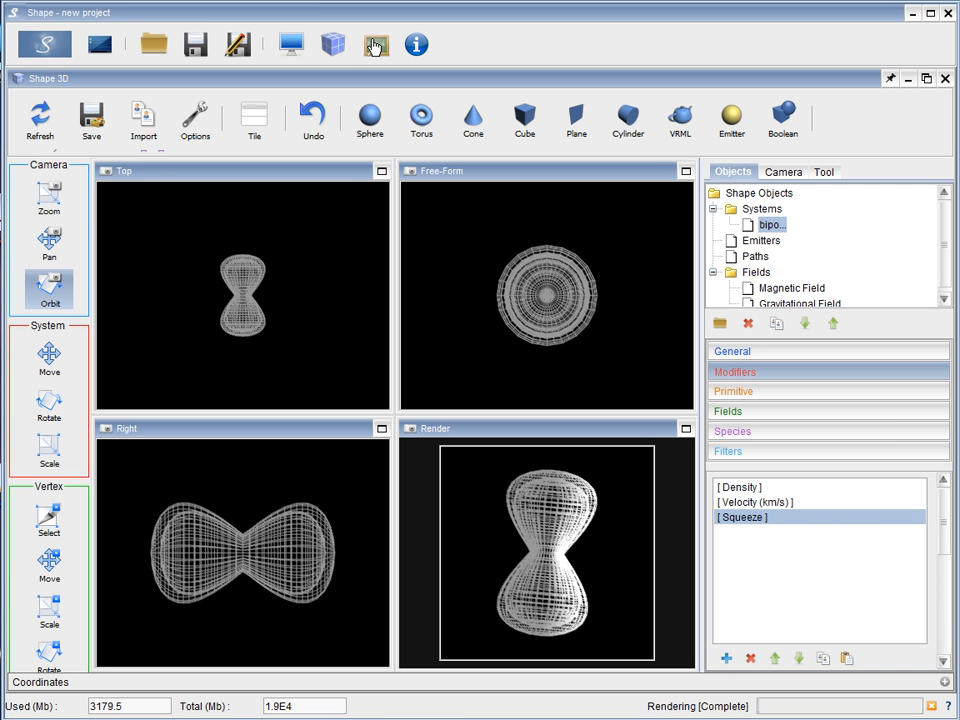
{"action": "left_click", "coordinate": [375, 44]}
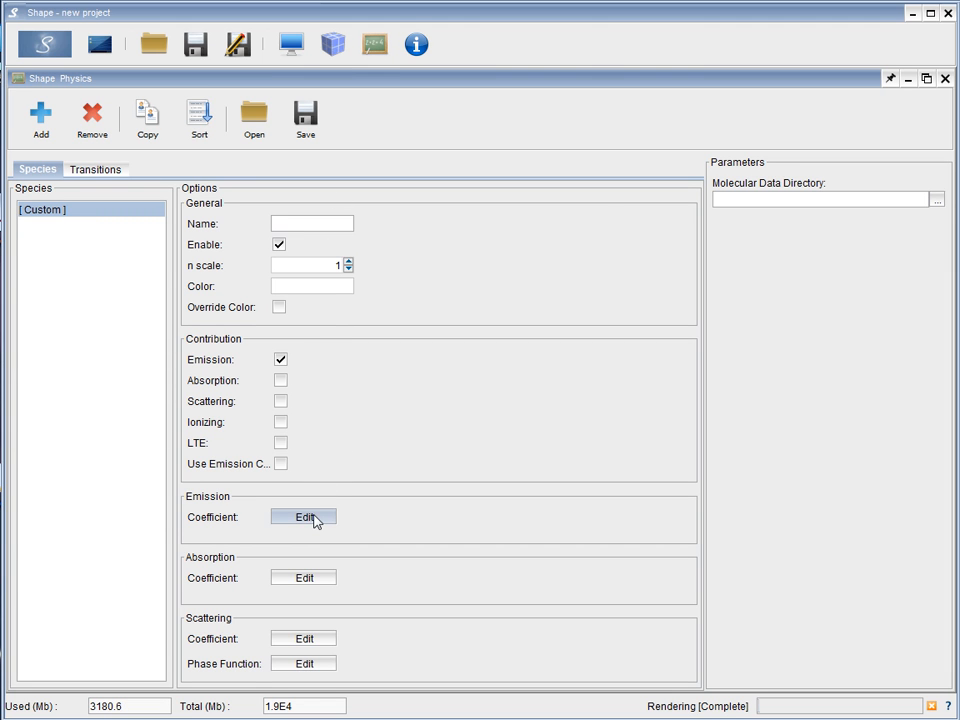
{"action": "left_click", "coordinate": [314, 520]}
{"action": "left_click_drag", "start_coordinate": [422, 214], "coordinate": [466, 93]}
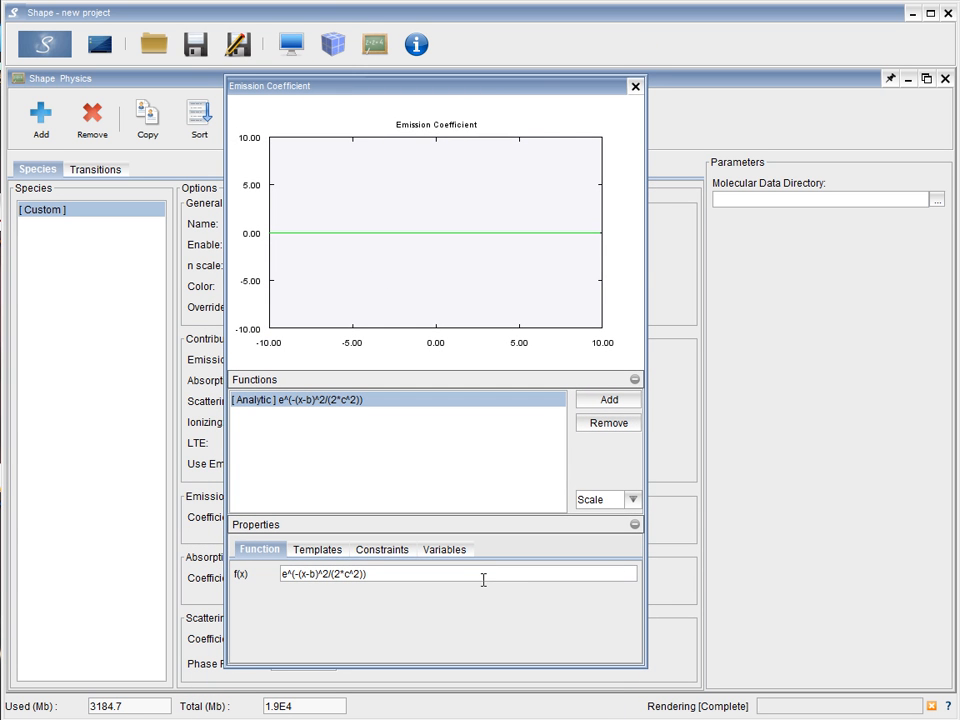
{"action": "type", "text": "n"}
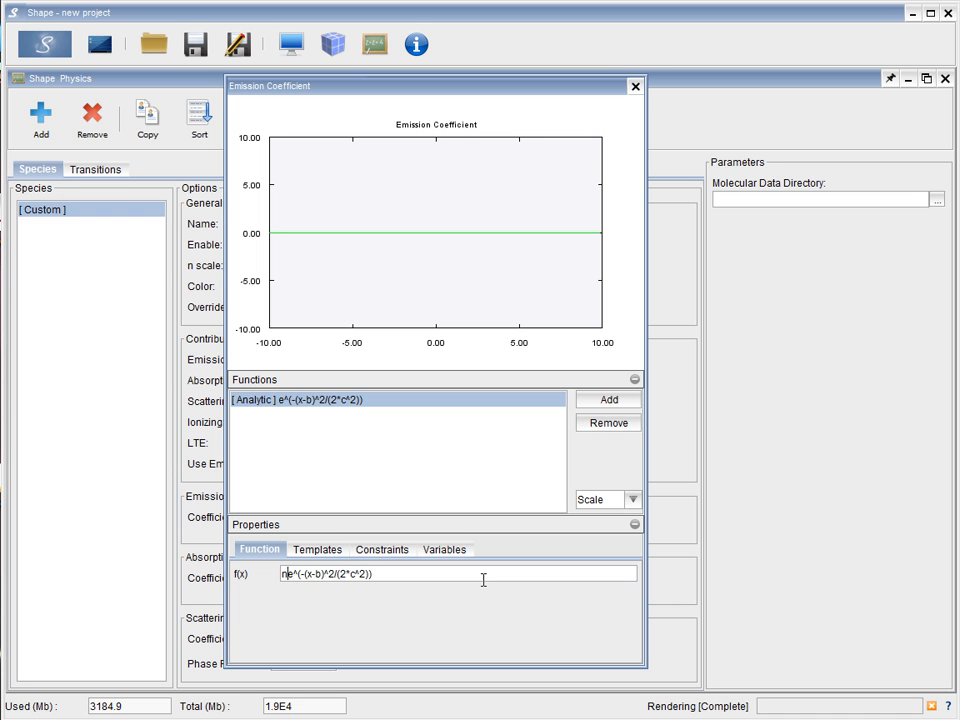
{"action": "type", "text": "^2"}
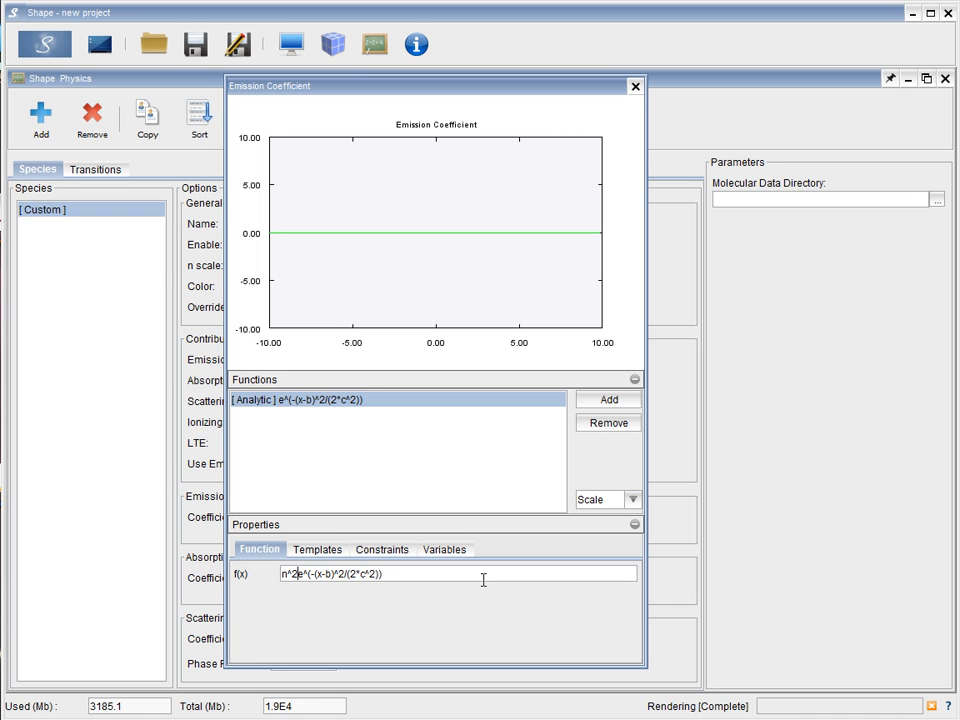
{"action": "type", "text": "*"}
{"action": "key", "text": "Return"}
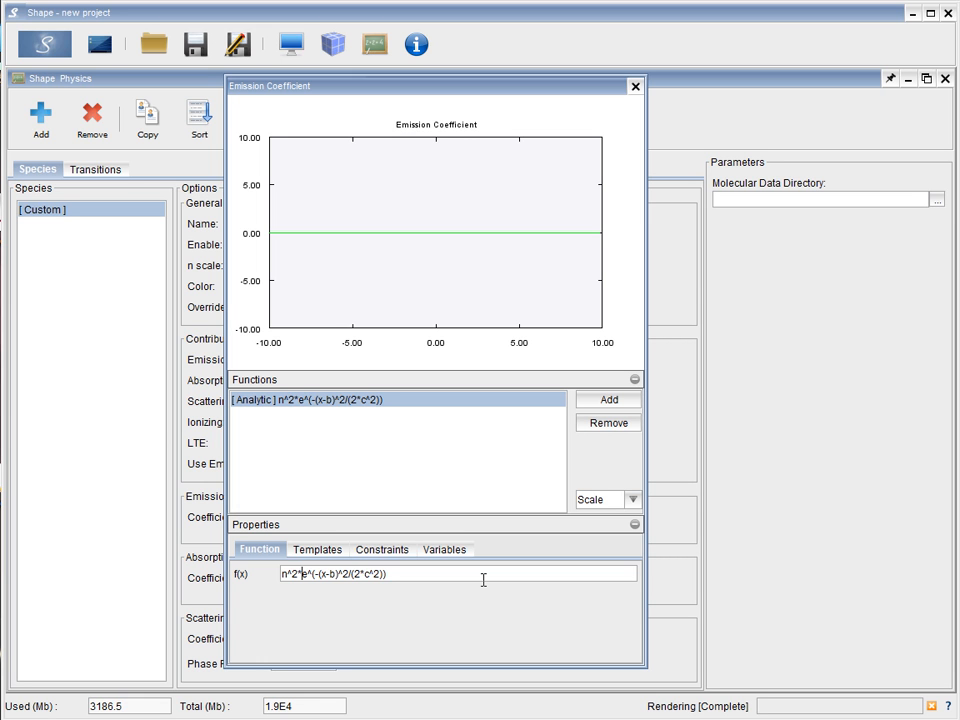
{"action": "left_click", "coordinate": [635, 87]}
{"action": "left_click", "coordinate": [291, 46]}
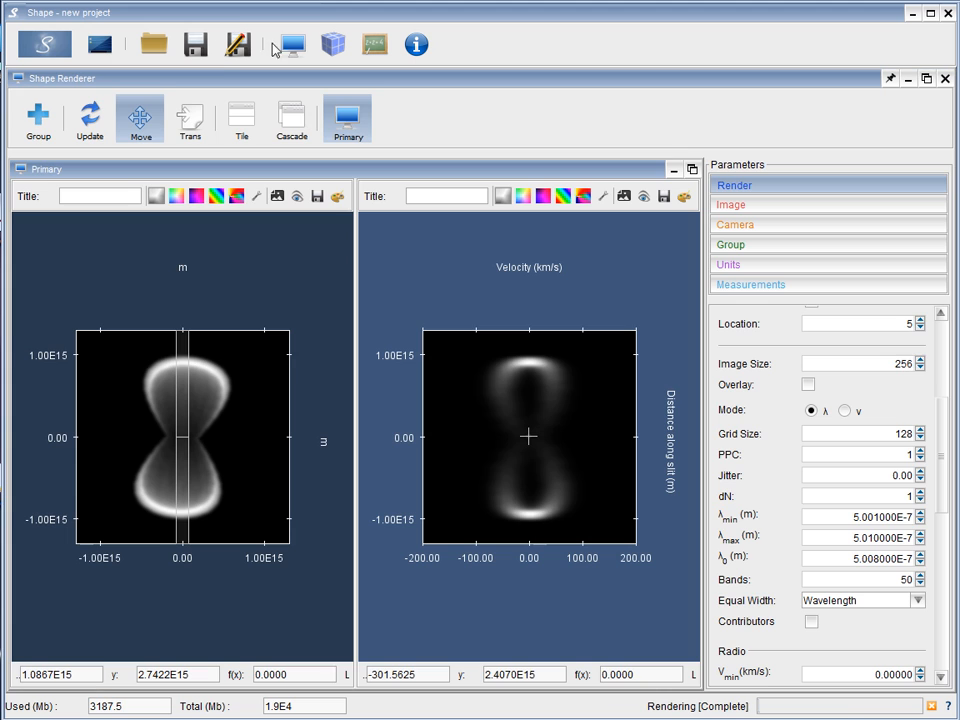
{"action": "left_click", "coordinate": [34, 44]}
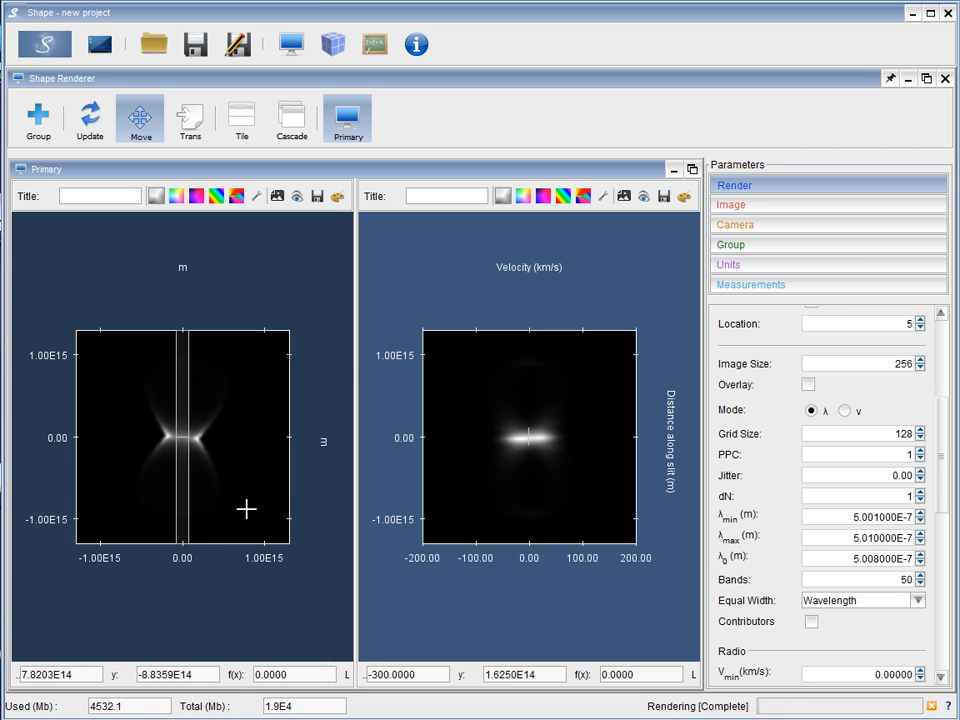
- Set the Scale filter of the rendered image to Square Root and accept the image adjustment
{"action": "left_click", "coordinate": [337, 196]}
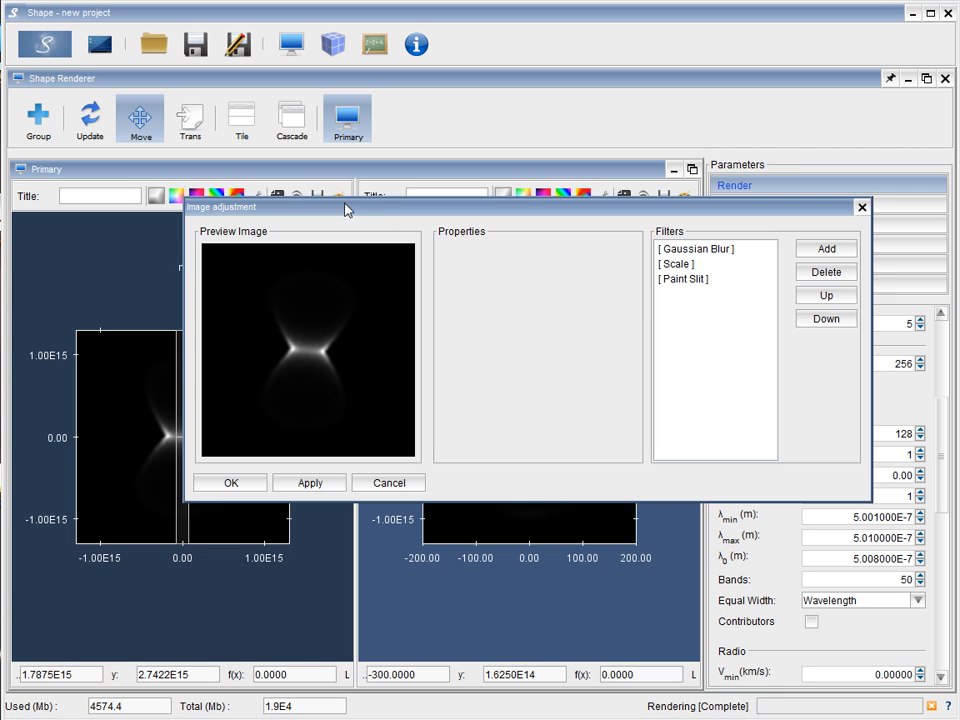
{"action": "left_click", "coordinate": [681, 266]}
{"action": "left_click_drag", "start_coordinate": [649, 214], "coordinate": [656, 245]}
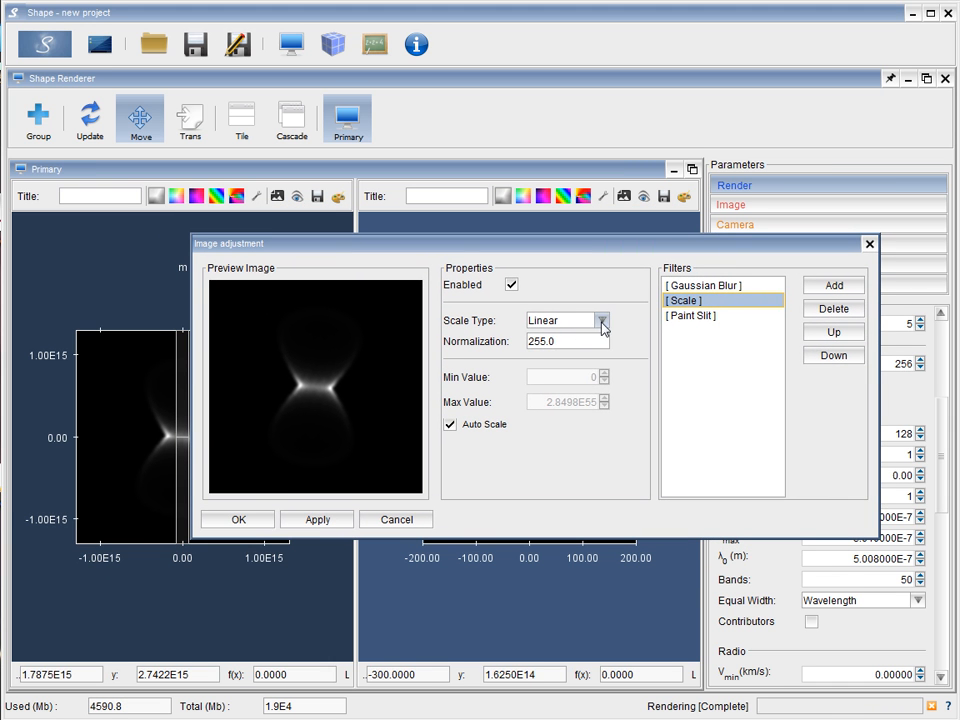
{"action": "left_click", "coordinate": [602, 320]}
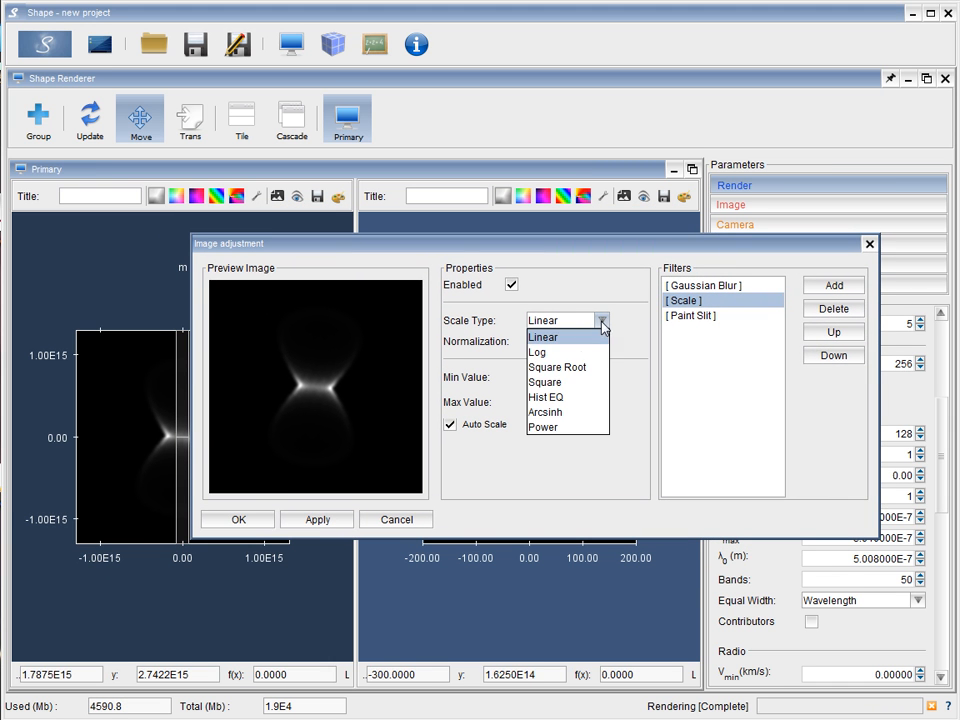
{"action": "left_click", "coordinate": [575, 369]}
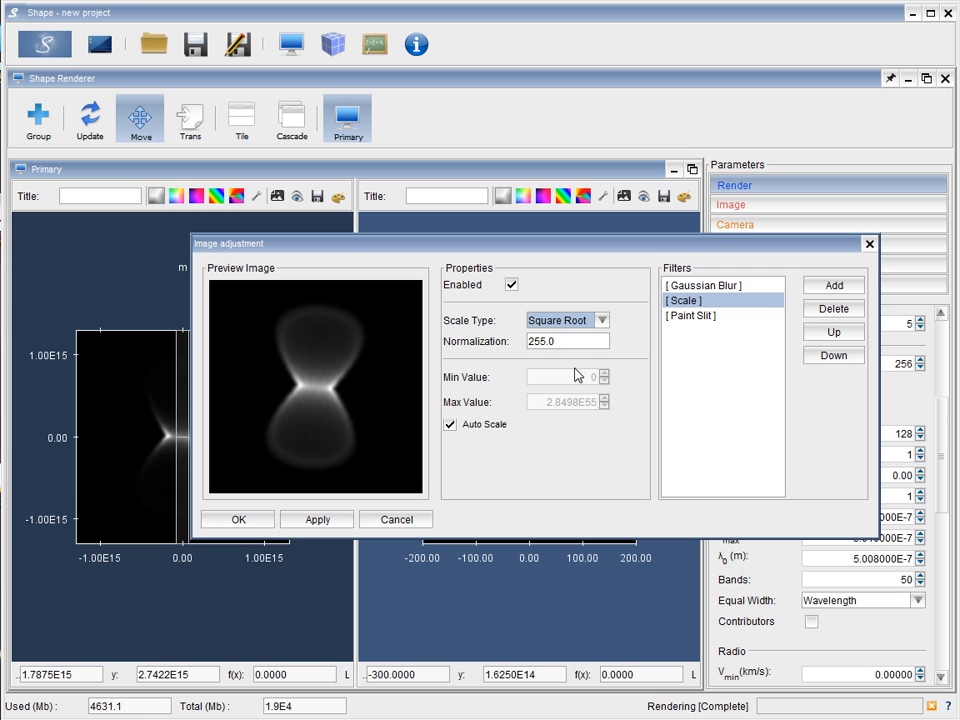
{"action": "left_click", "coordinate": [239, 520]}
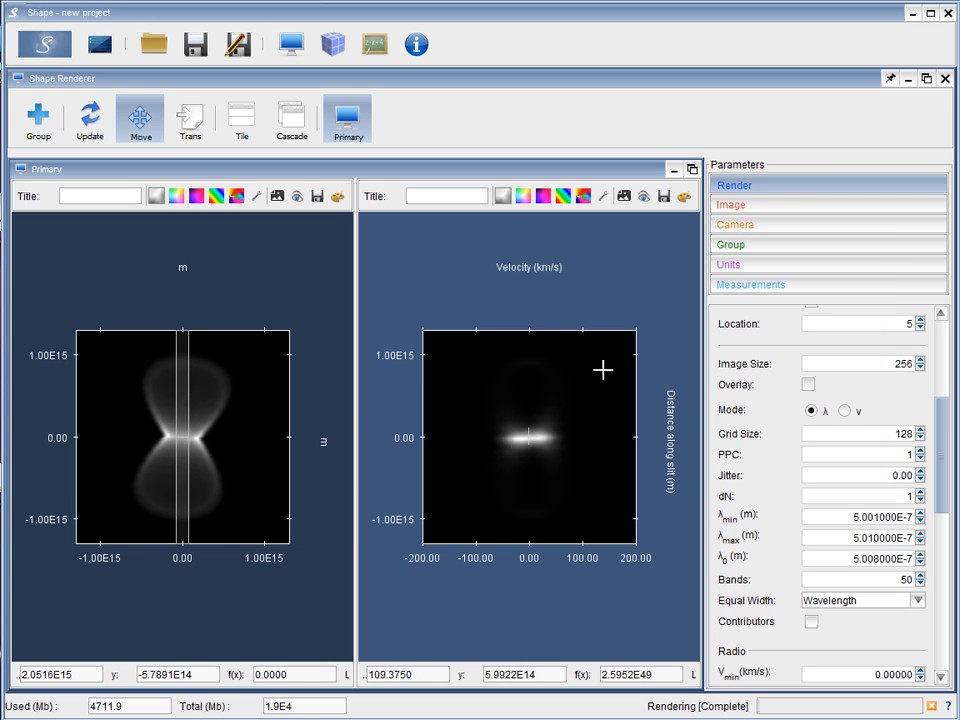
- Set the Scale filter of the position-velocity diagram to Square Root and accept the adjustment
{"action": "left_click", "coordinate": [684, 200]}
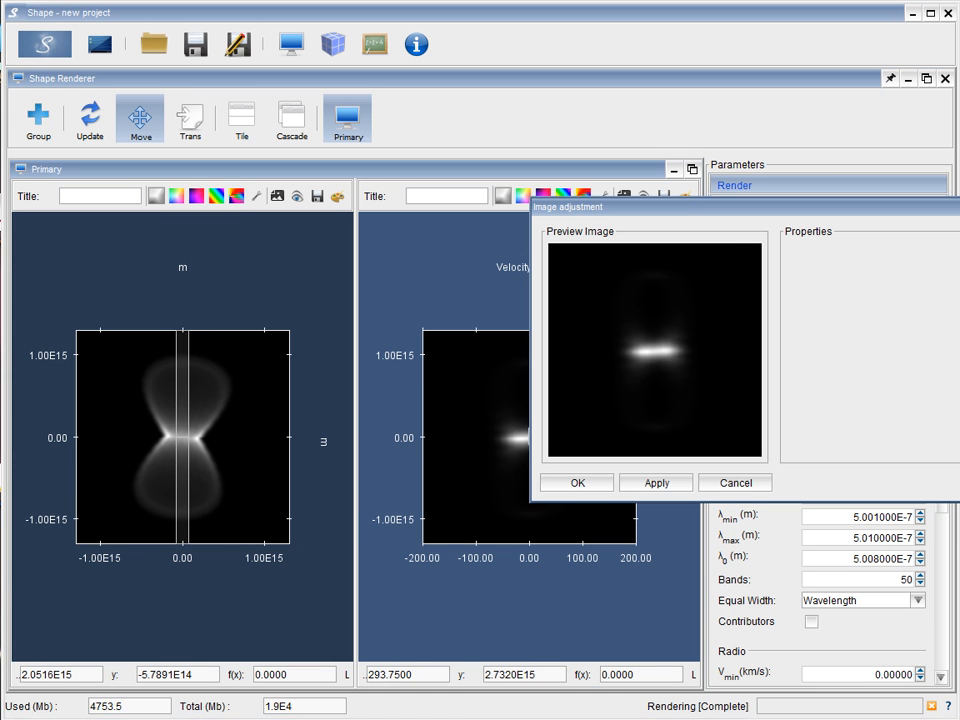
{"action": "left_click", "coordinate": [932, 287]}
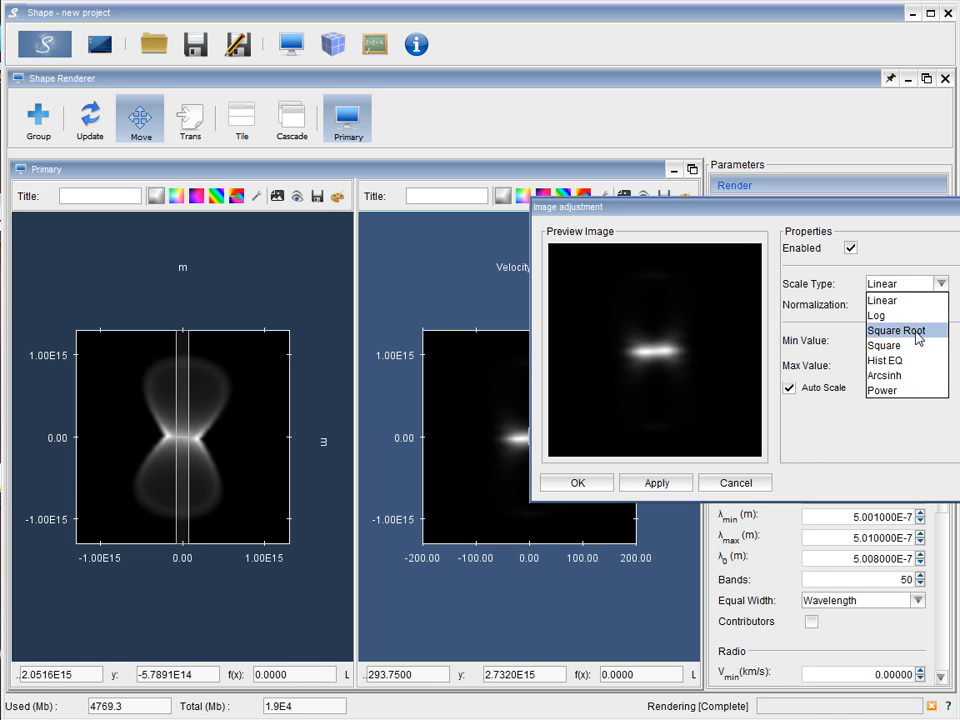
{"action": "left_click", "coordinate": [915, 331]}
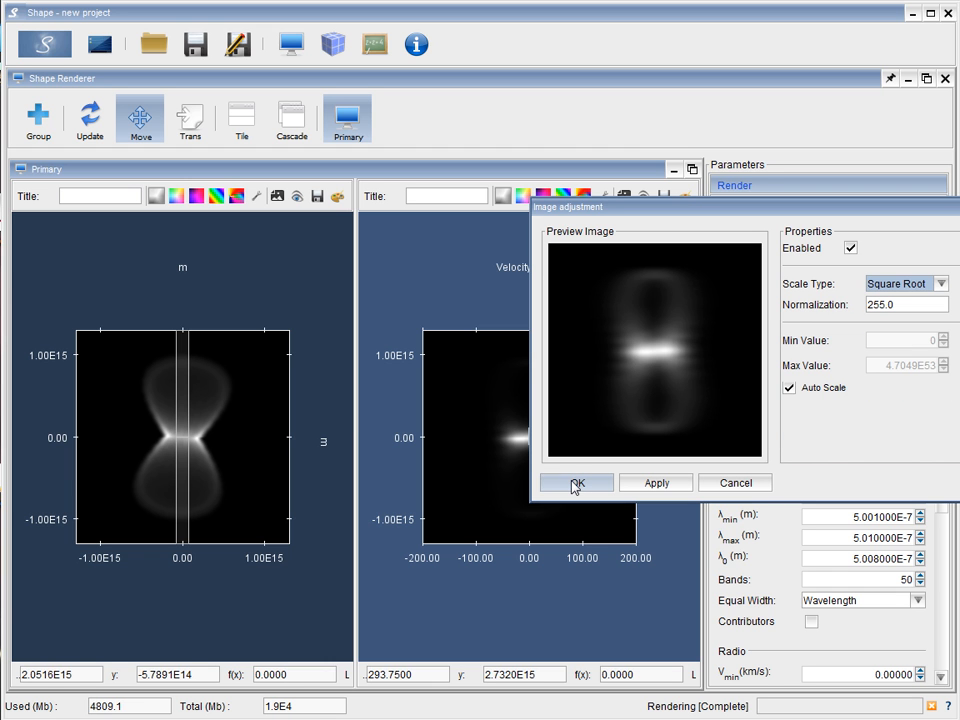
{"action": "left_click", "coordinate": [576, 484]}
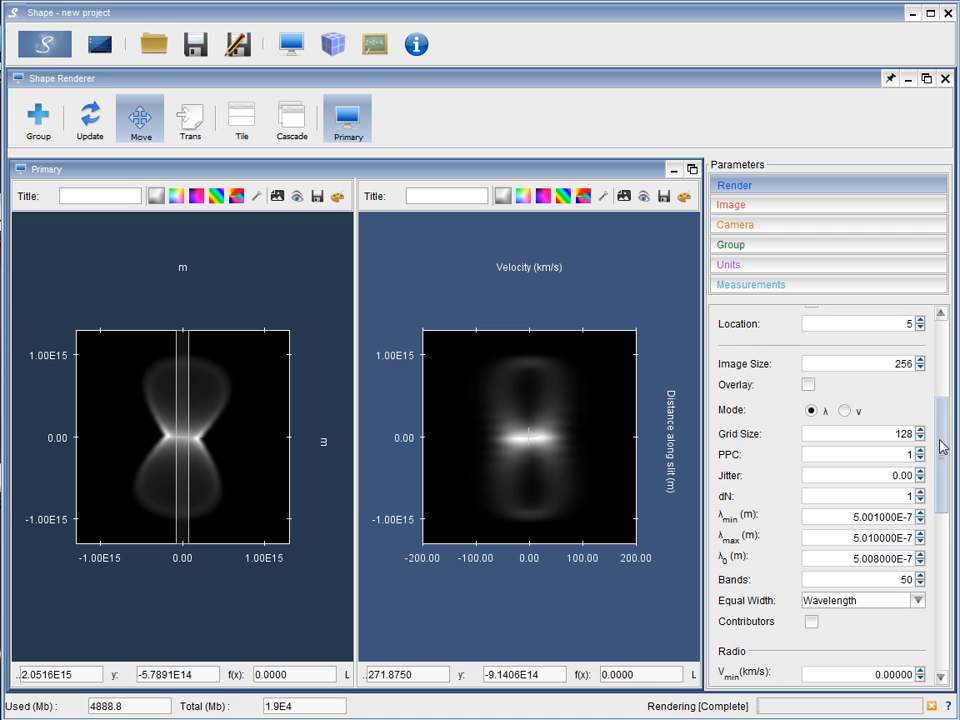
- Open the velocity resolution value in the group's parameters for editing
{"action": "left_click_drag", "start_coordinate": [938, 446], "coordinate": [942, 490]}
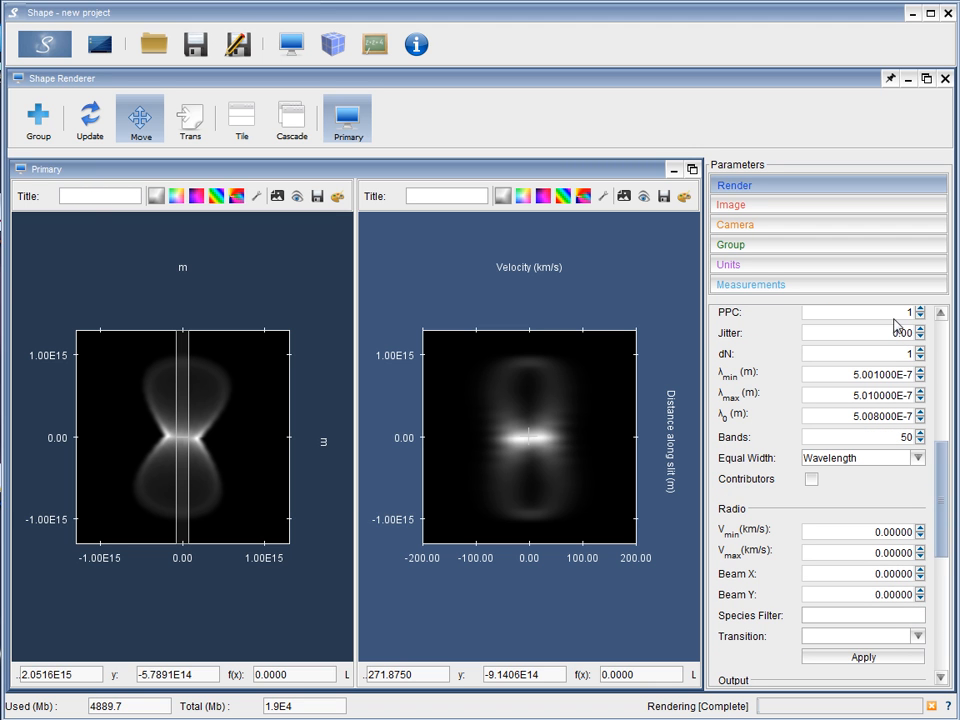
{"action": "left_click", "coordinate": [858, 245]}
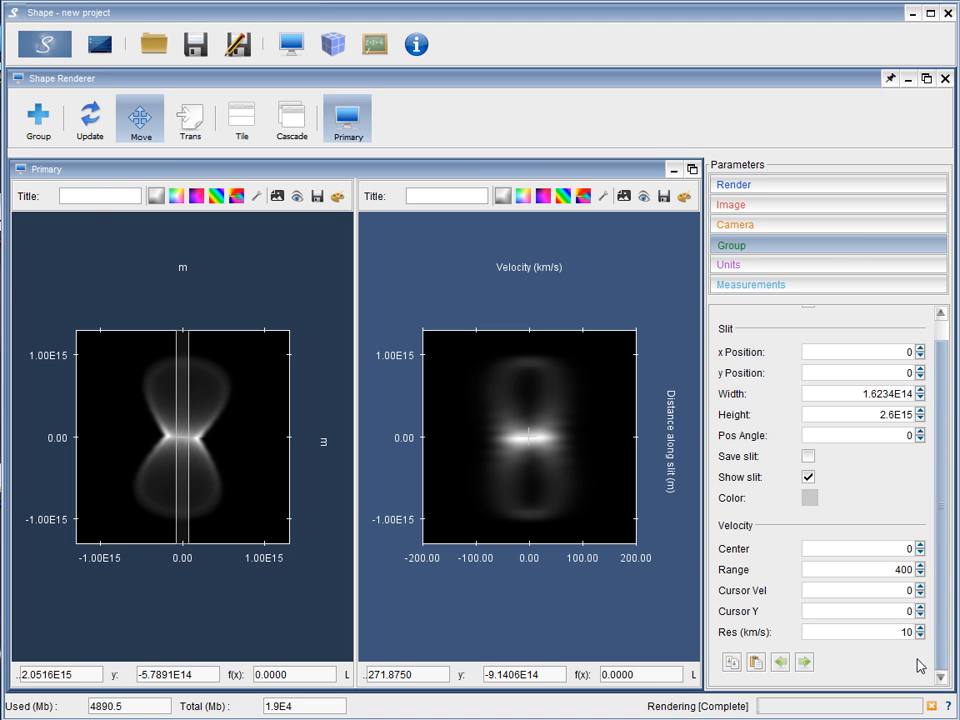
{"action": "left_click_drag", "start_coordinate": [900, 633], "coordinate": [928, 647]}
- Return to the render parameters, set λmin to 5.006000E-7, and render again
{"action": "left_click", "coordinate": [840, 191]}
{"action": "left_click_drag", "start_coordinate": [939, 439], "coordinate": [934, 504]}
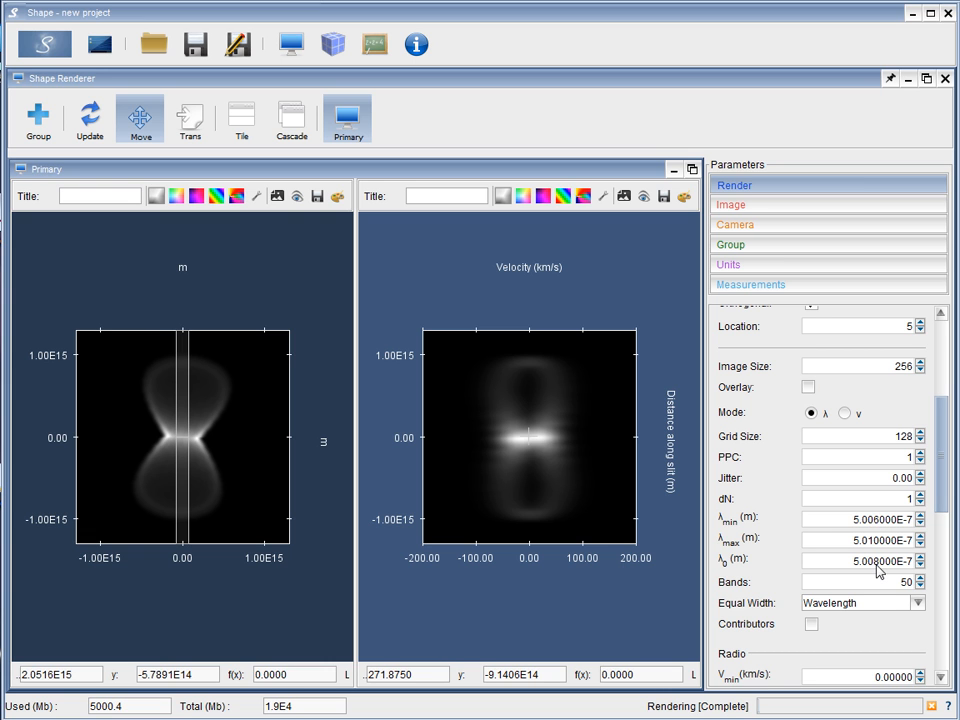
{"action": "left_click", "coordinate": [43, 41]}
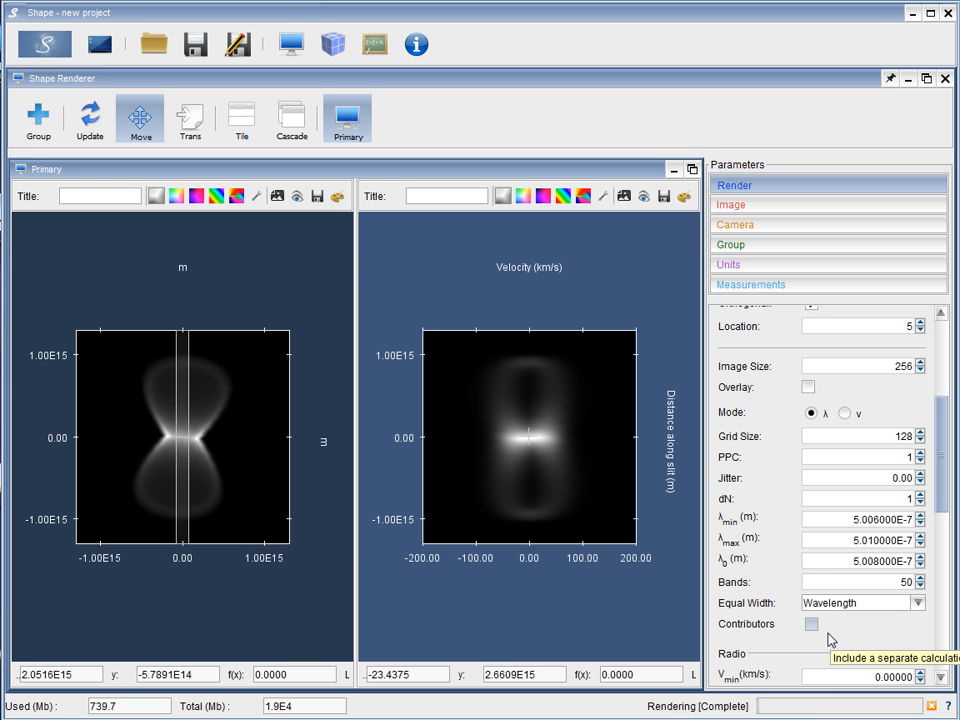
- Tilt the bipolar object in the 3D module's Render view and render it from the new orientation
{"action": "left_click", "coordinate": [333, 43]}
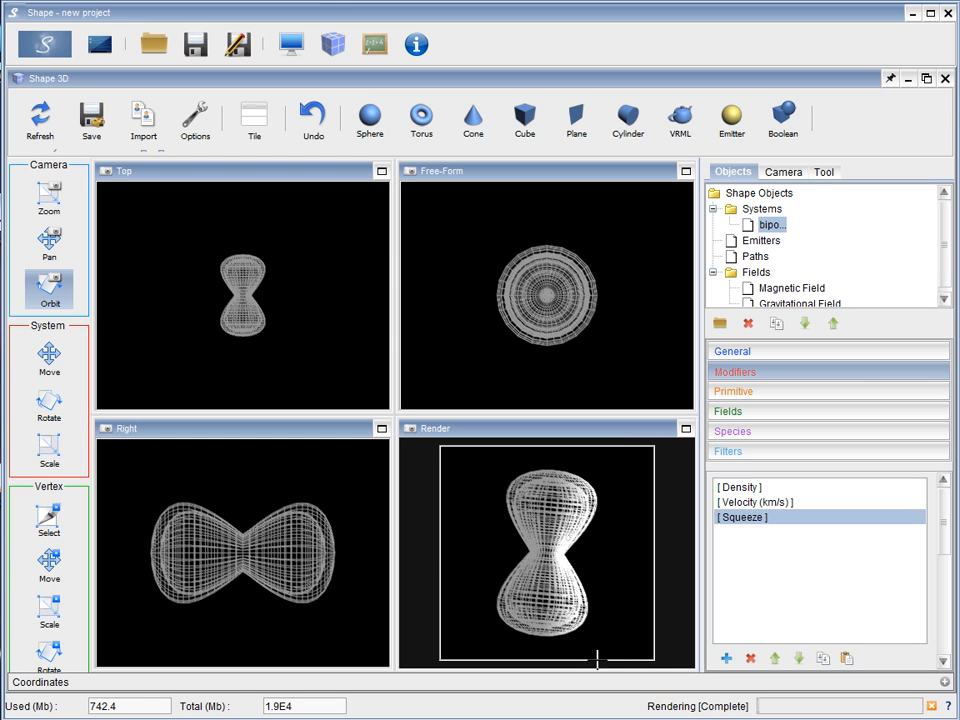
{"action": "left_click_drag", "start_coordinate": [536, 585], "coordinate": [541, 554]}
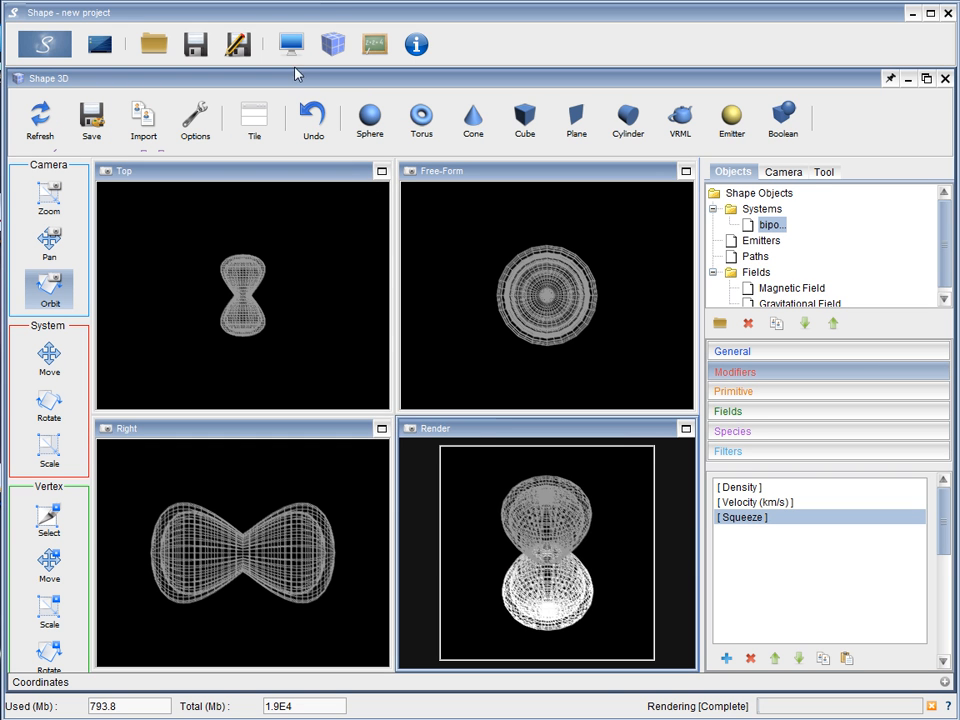
{"action": "left_click", "coordinate": [291, 45]}
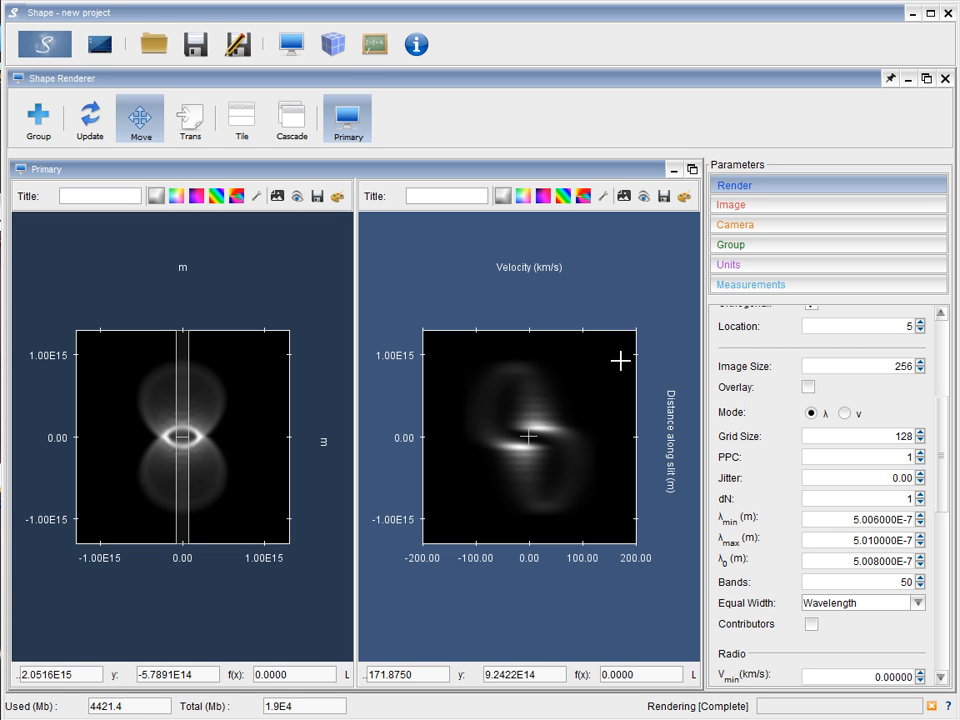
- Add a torus around the waist of the bipolar object in the 3D module
{"action": "left_click", "coordinate": [333, 45]}
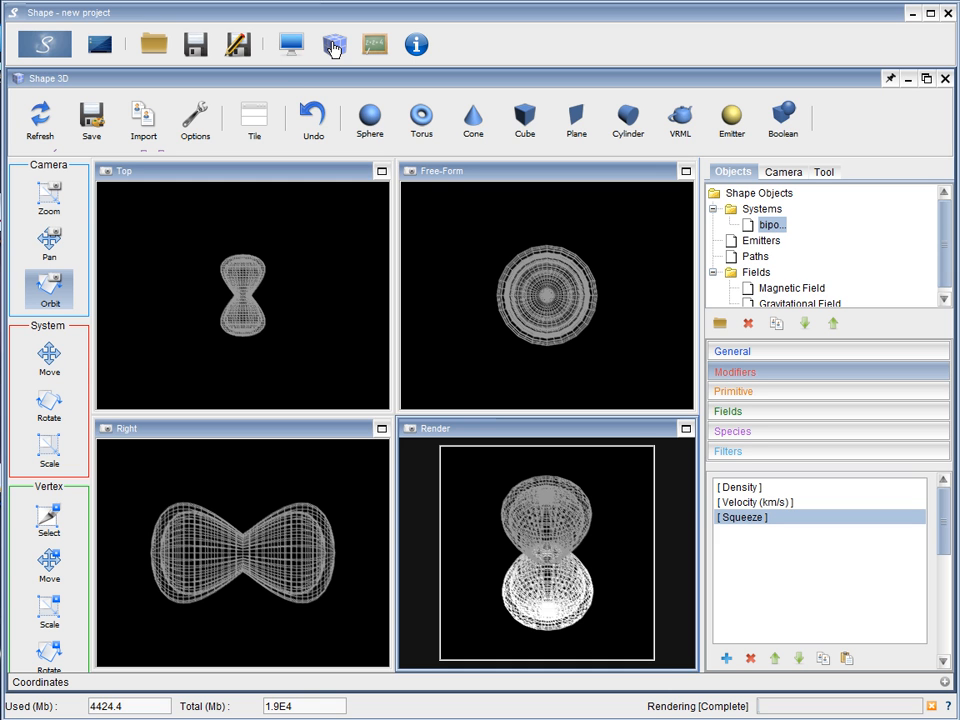
{"action": "left_click", "coordinate": [421, 116]}
{"action": "mouse_move", "coordinate": [243, 296]}
{"action": "left_mouse_down"}
{"action": "mouse_move", "coordinate": [258, 309]}
{"action": "mouse_move", "coordinate": [251, 296]}
{"action": "left_mouse_up"}
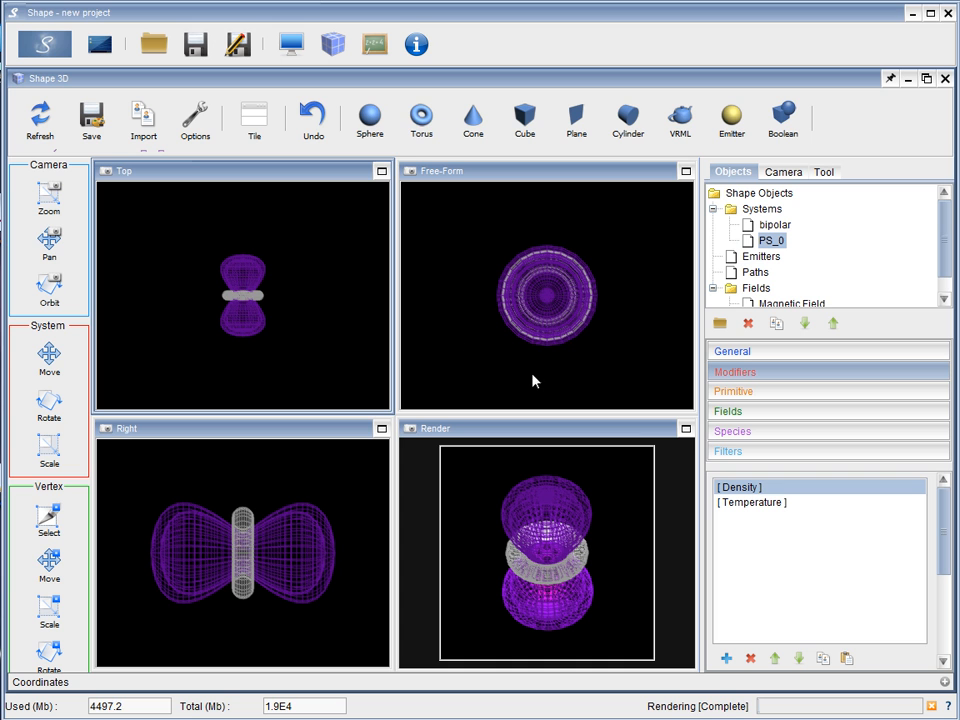
- Add a Dust species in the Physics module
{"action": "left_click", "coordinate": [377, 45]}
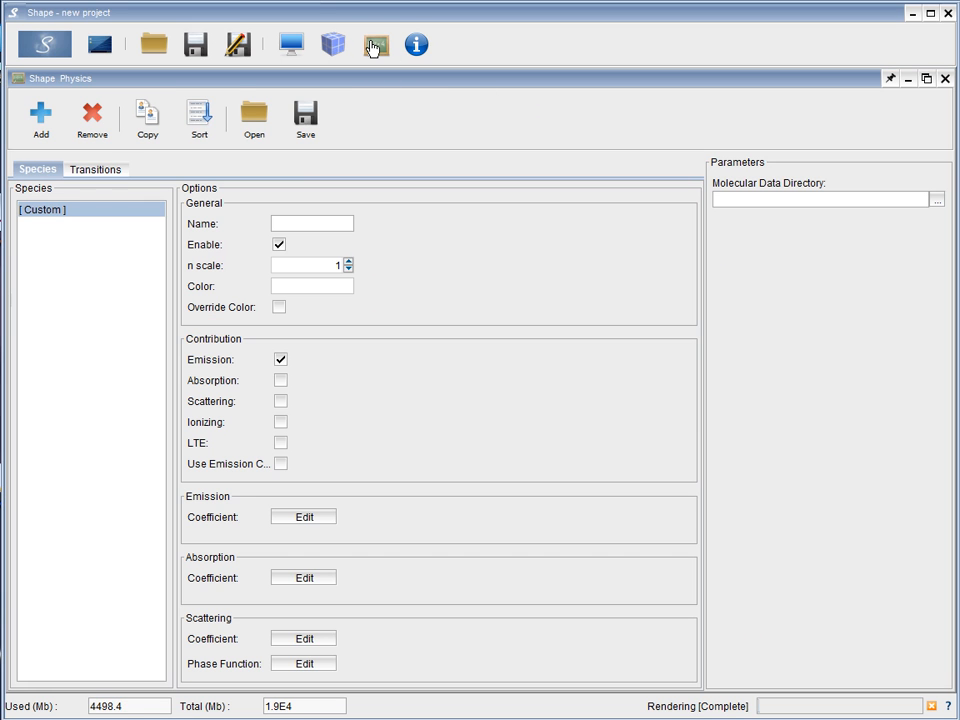
{"action": "left_click", "coordinate": [36, 112]}
{"action": "left_click", "coordinate": [369, 438]}
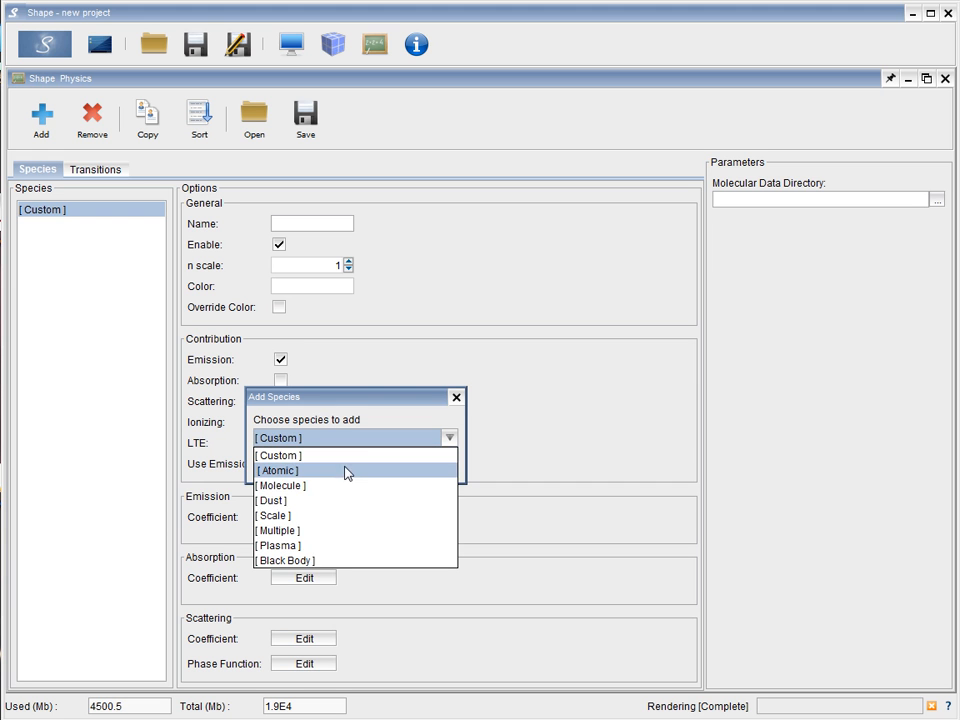
{"action": "left_click", "coordinate": [335, 509]}
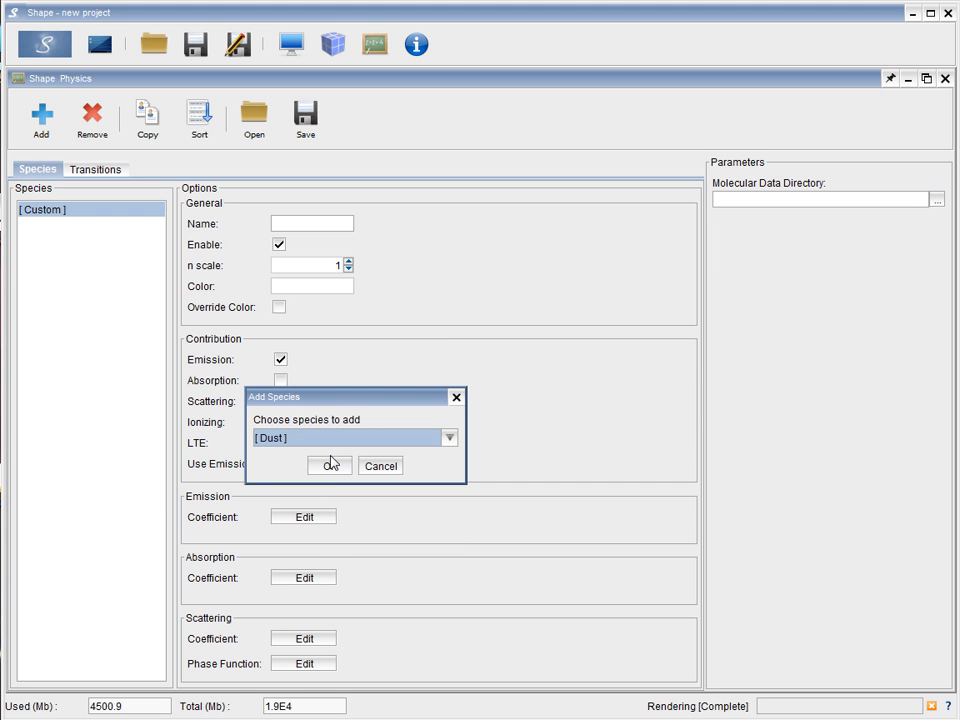
{"action": "left_click", "coordinate": [330, 460]}
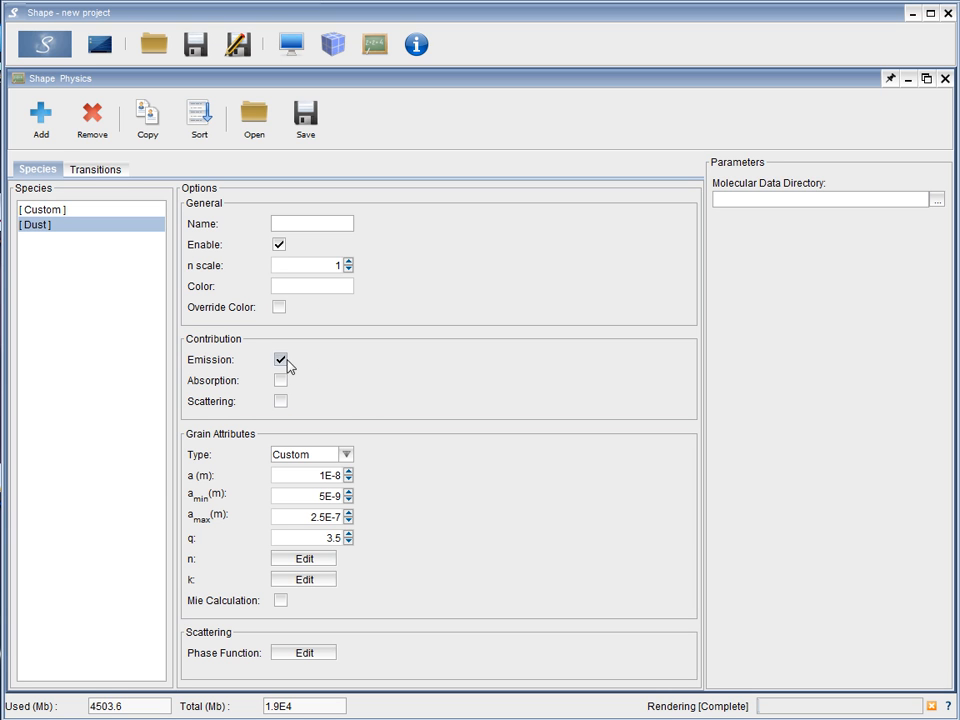
- Make the Dust species contribute absorption only, with Am. Carbon grains, and view its absorption index (k) curve over the full range
{"action": "left_click", "coordinate": [280, 380]}
{"action": "left_click", "coordinate": [349, 457]}
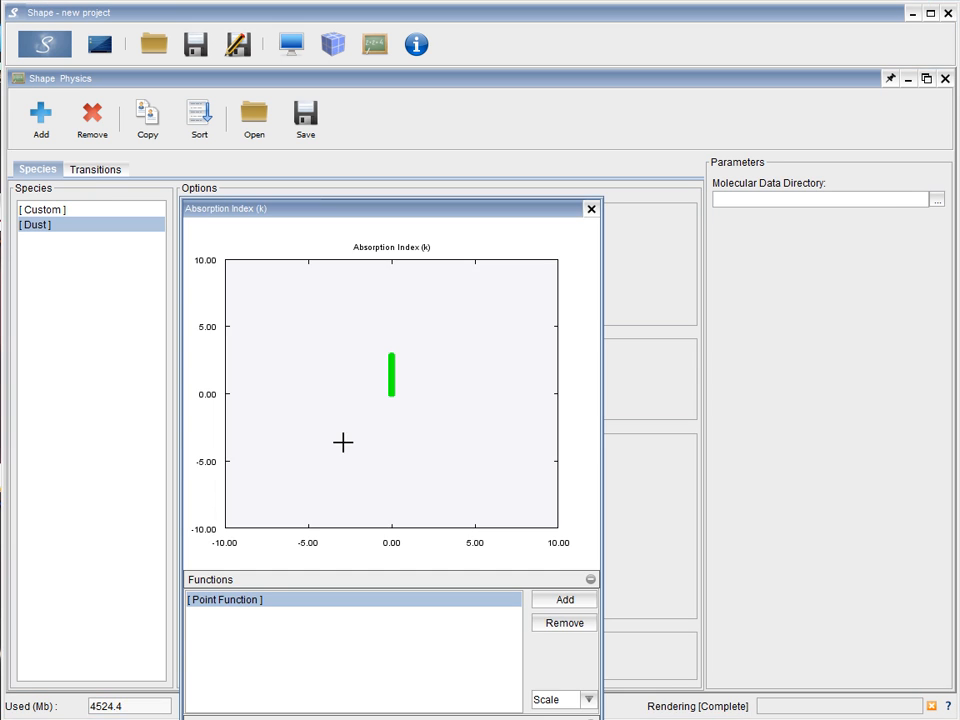
{"action": "left_click_drag", "start_coordinate": [570, 212], "coordinate": [624, 88]}
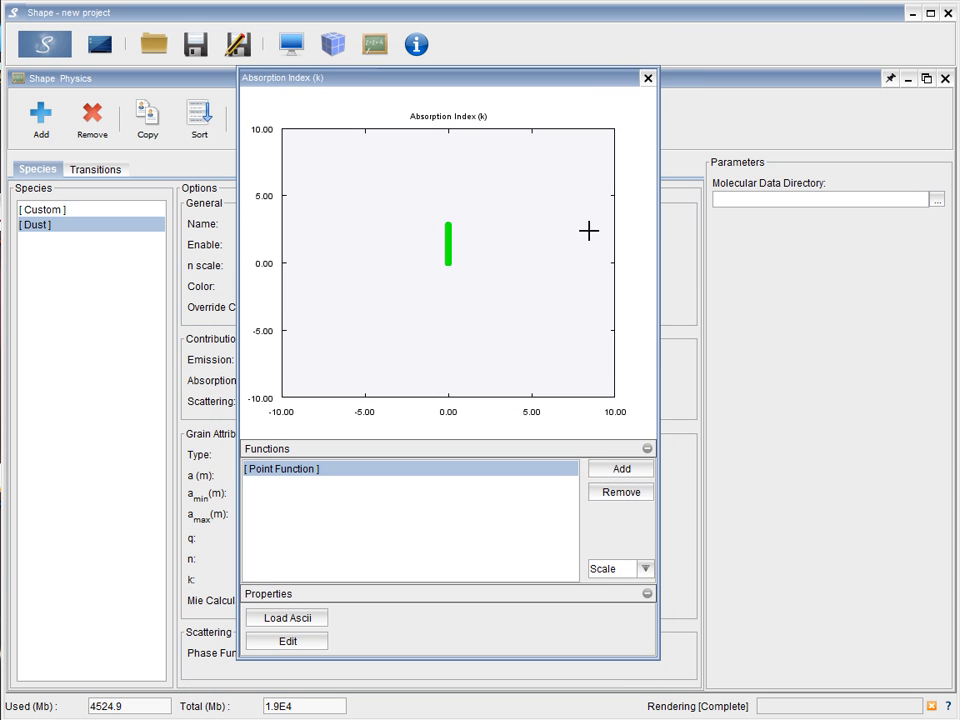
{"action": "right_click", "coordinate": [560, 275]}
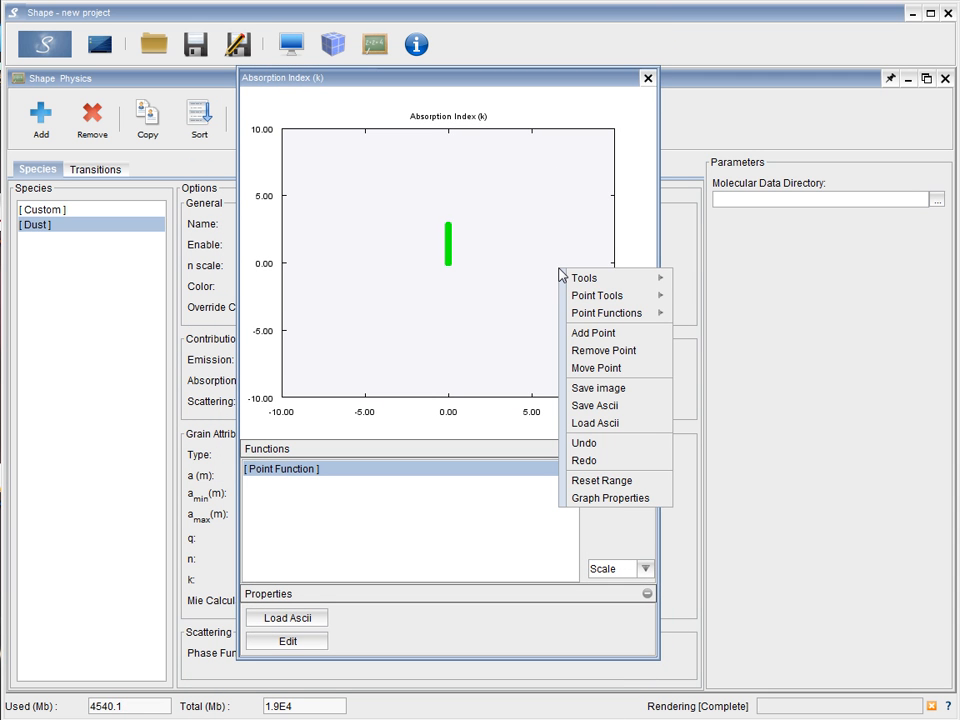
{"action": "left_click", "coordinate": [590, 481]}
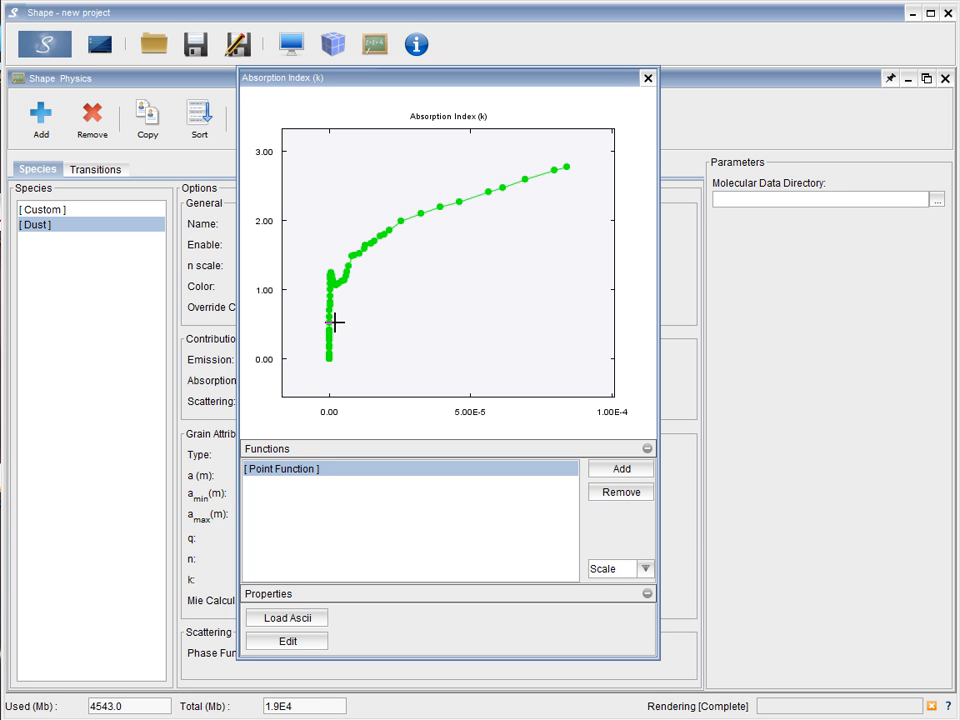
{"action": "left_click", "coordinate": [647, 79]}
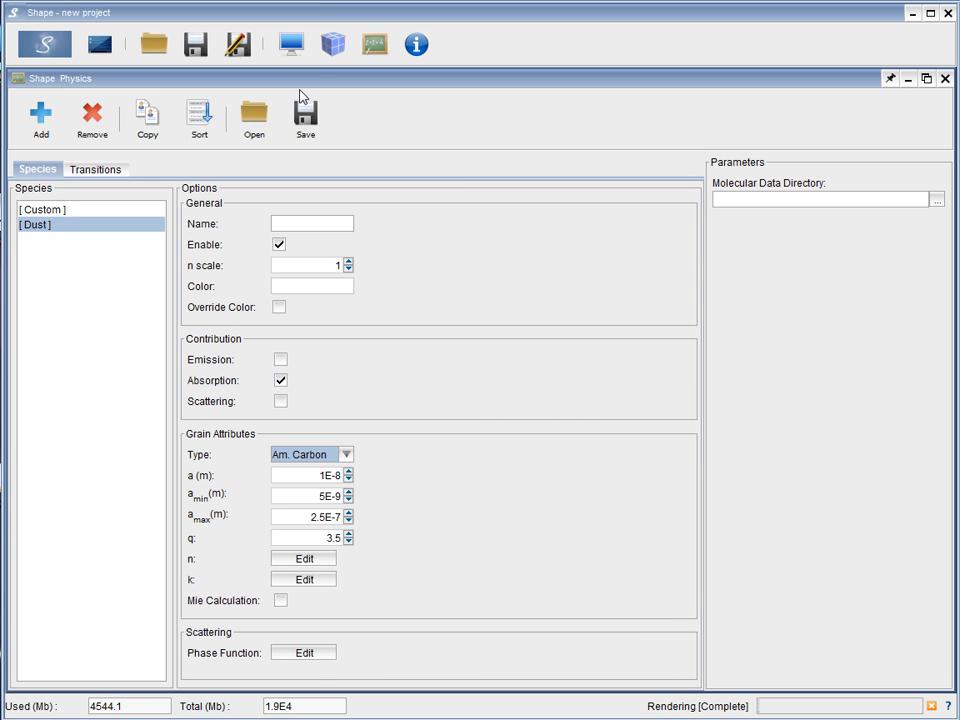
- Rename the PS_0 object in the 3D module as torus
{"action": "left_click", "coordinate": [333, 43]}
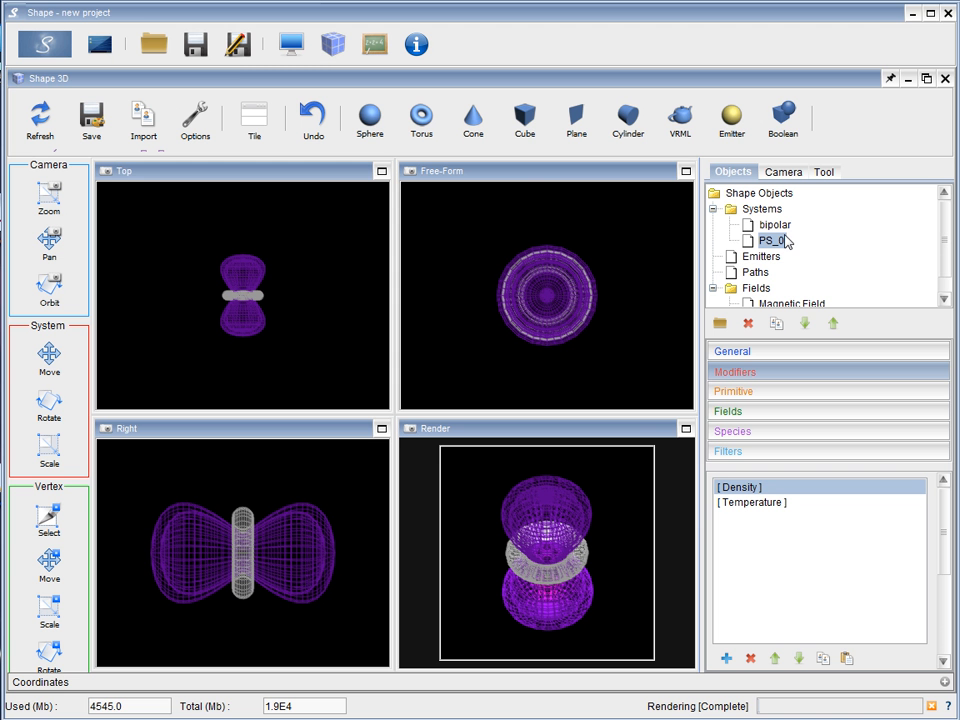
{"action": "left_click", "coordinate": [795, 358]}
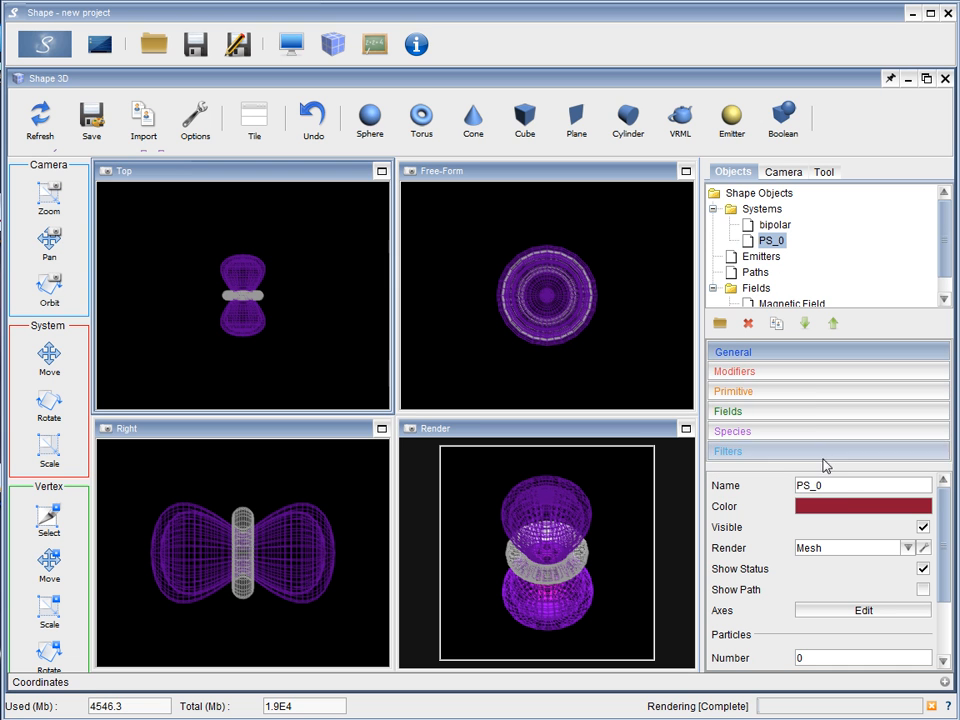
{"action": "type", "text": "torus"}
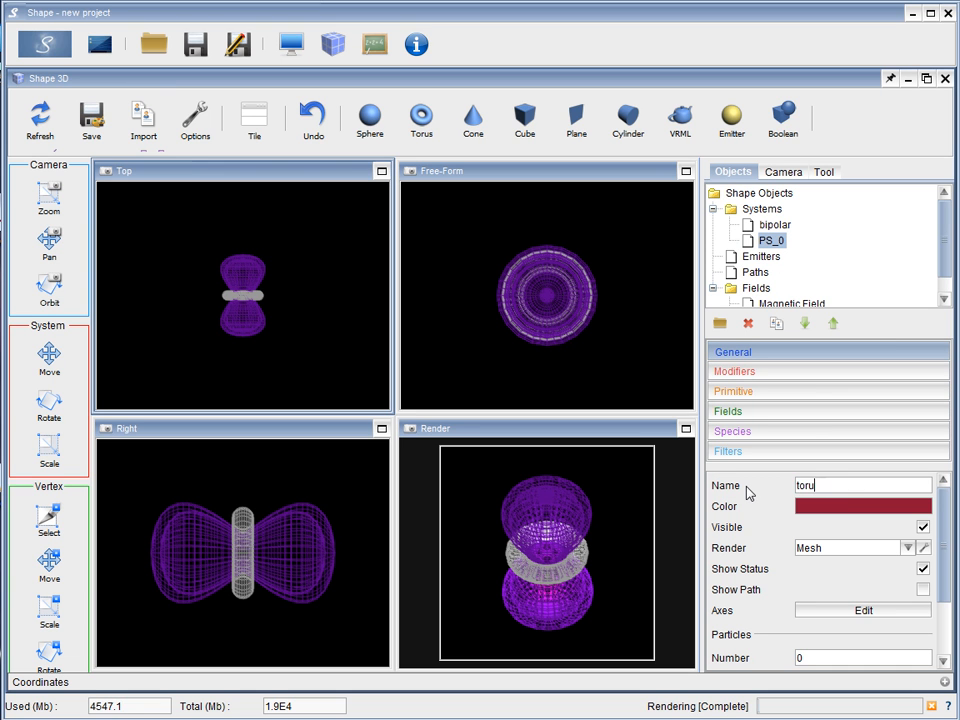
- Assign the Dust species to the torus object
{"action": "left_click", "coordinate": [735, 431]}
{"action": "left_click", "coordinate": [840, 659]}
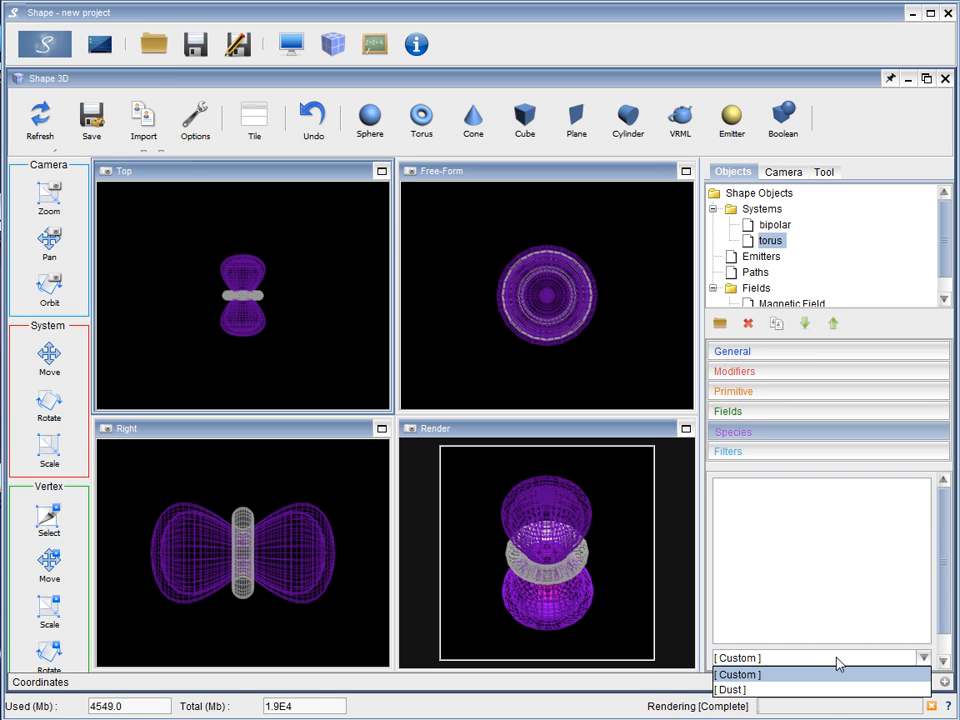
{"action": "left_click", "coordinate": [828, 689]}
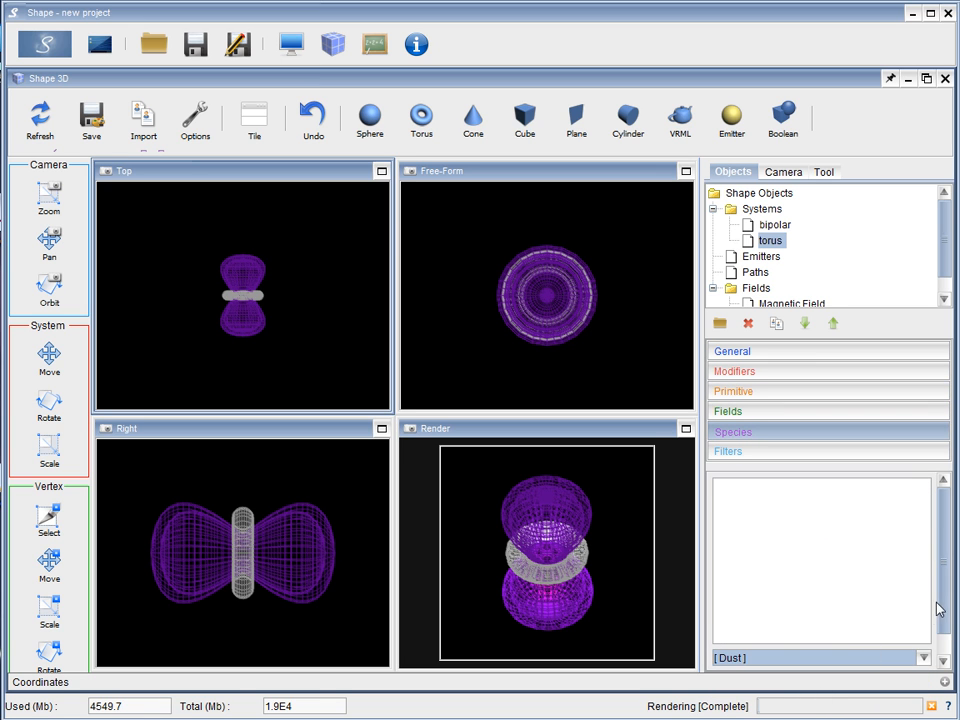
{"action": "scroll", "coordinate": [936, 649], "scroll_direction": "down", "scroll_amount": 1}
{"action": "left_click", "coordinate": [748, 652]}
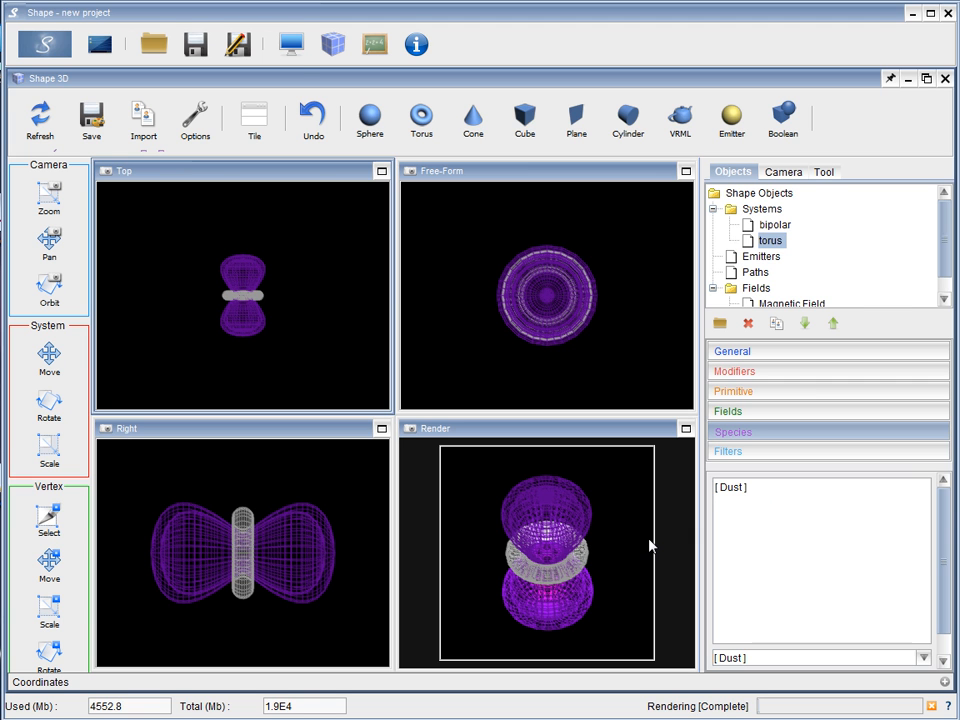
- Set f₀ of the torus's Density modifier to 200 and render the scene in the Renderer
{"action": "left_click", "coordinate": [294, 50]}
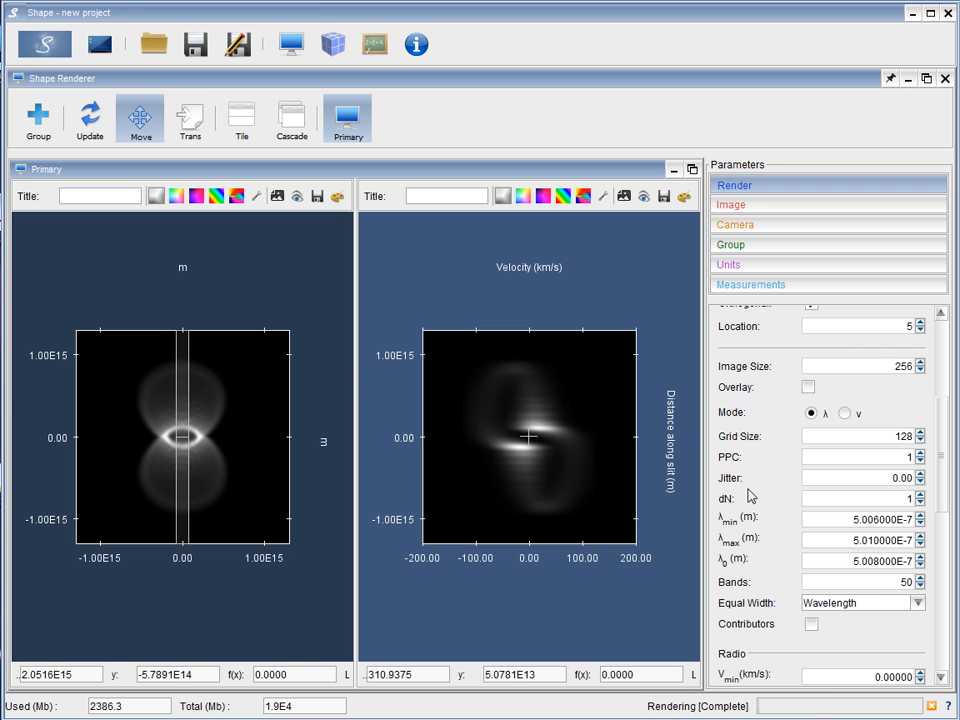
{"action": "left_click", "coordinate": [332, 44]}
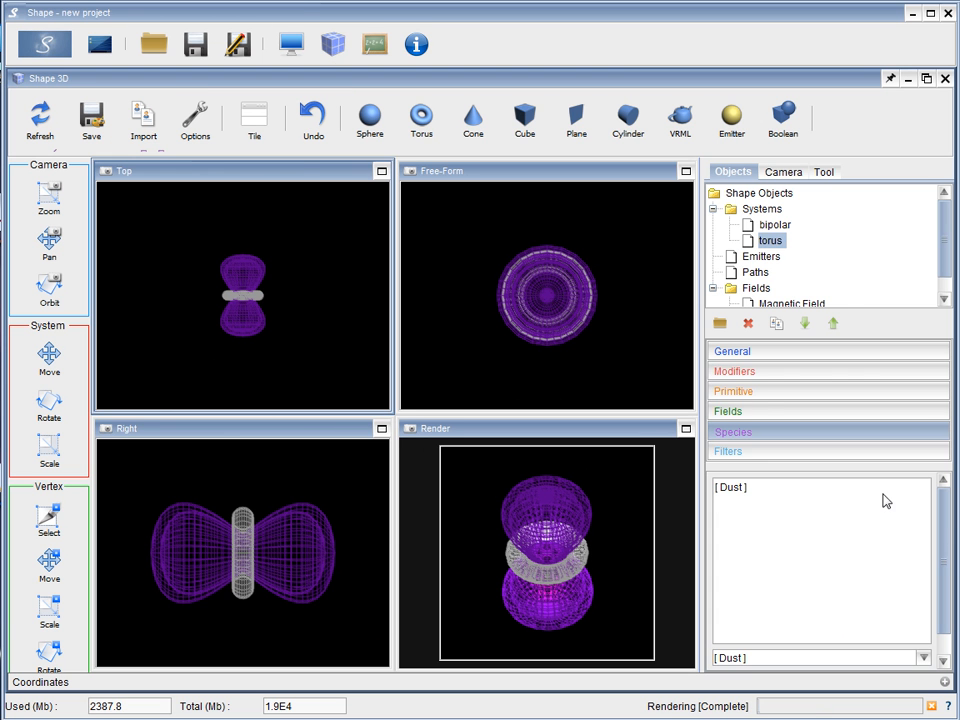
{"action": "left_click", "coordinate": [857, 449]}
{"action": "scroll", "coordinate": [938, 546], "scroll_direction": "down", "scroll_amount": 4}
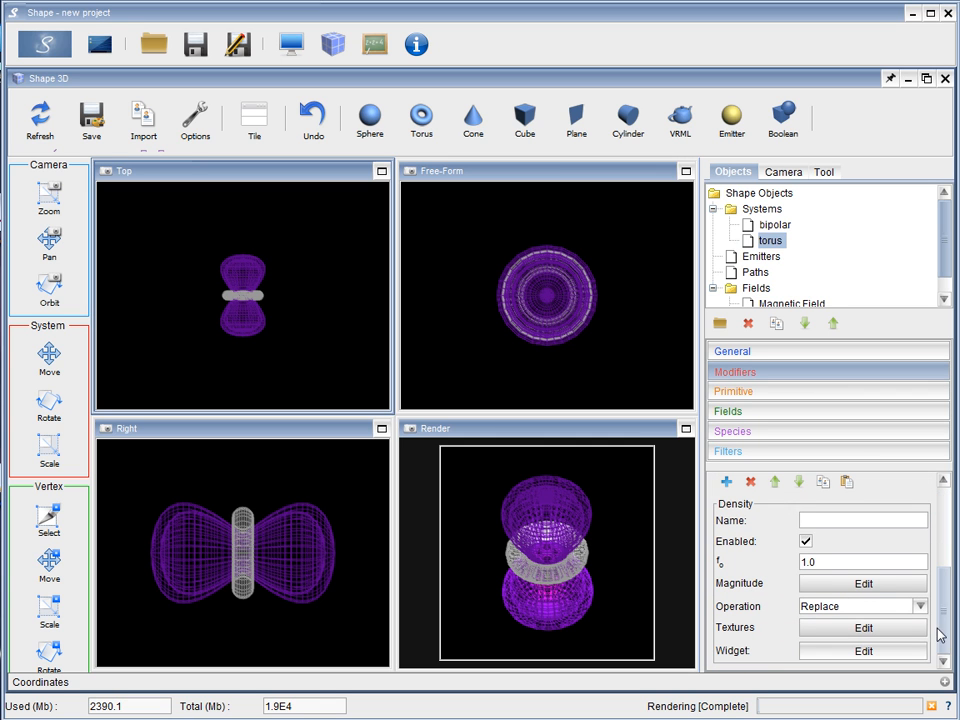
{"action": "double_click", "coordinate": [803, 562]}
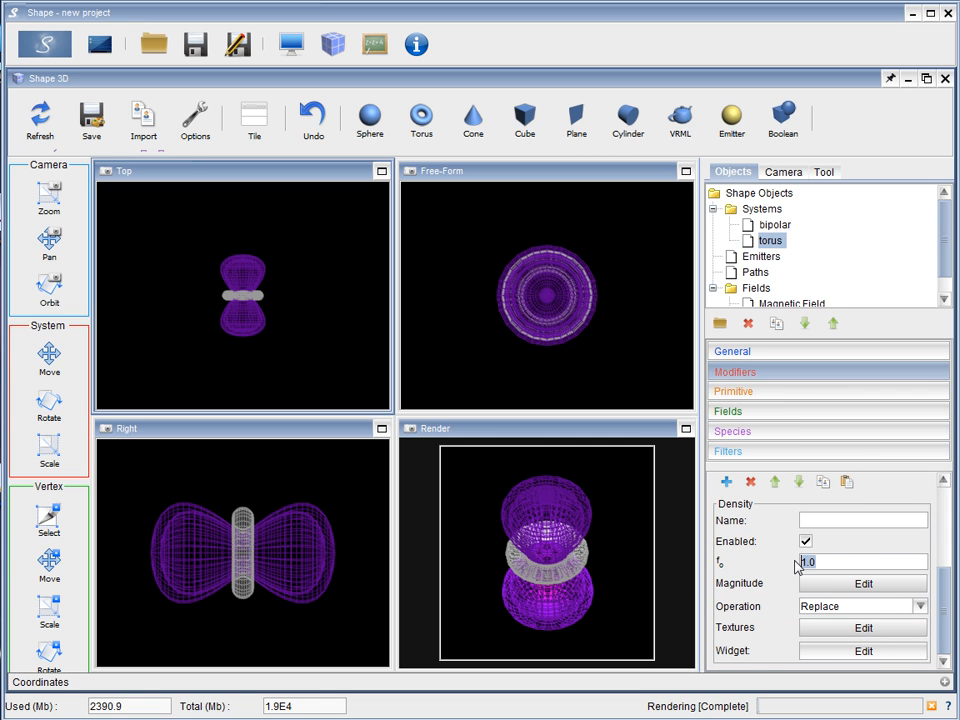
{"action": "type", "text": "200"}
{"action": "left_click", "coordinate": [290, 44]}
{"action": "left_click", "coordinate": [45, 46]}
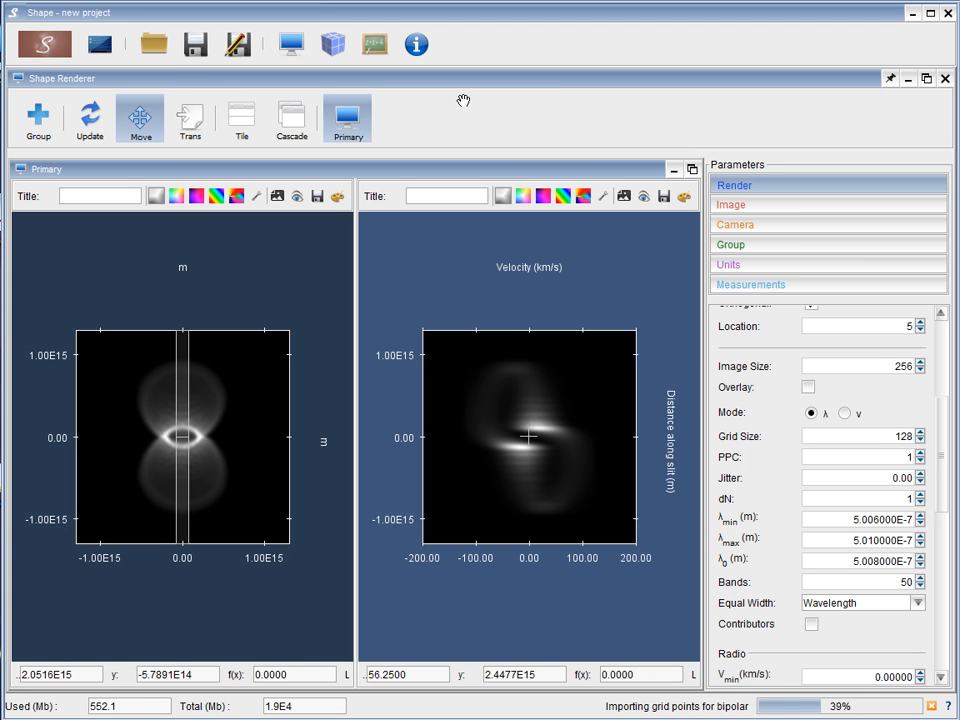